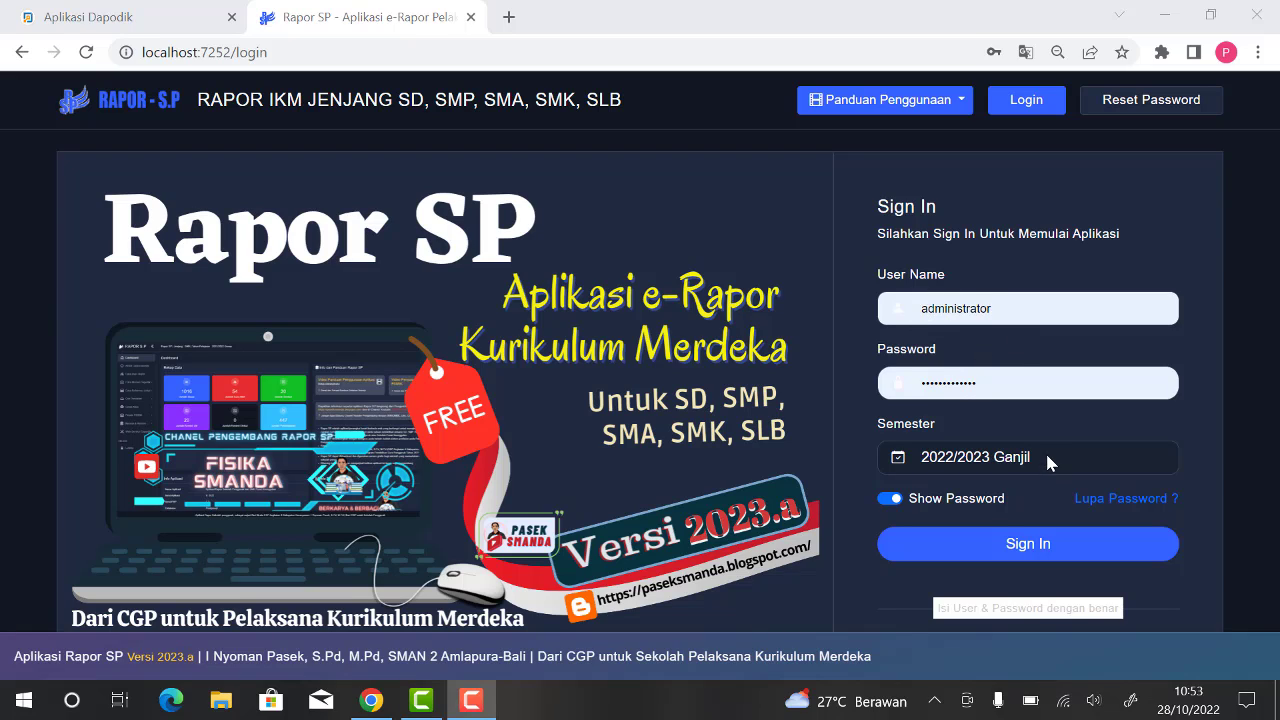
# Step: Sign in to Rapor SP for semester 2022/2023 Ganjil and open the Dapodik web service settings
pyautogui.click(1025, 542)
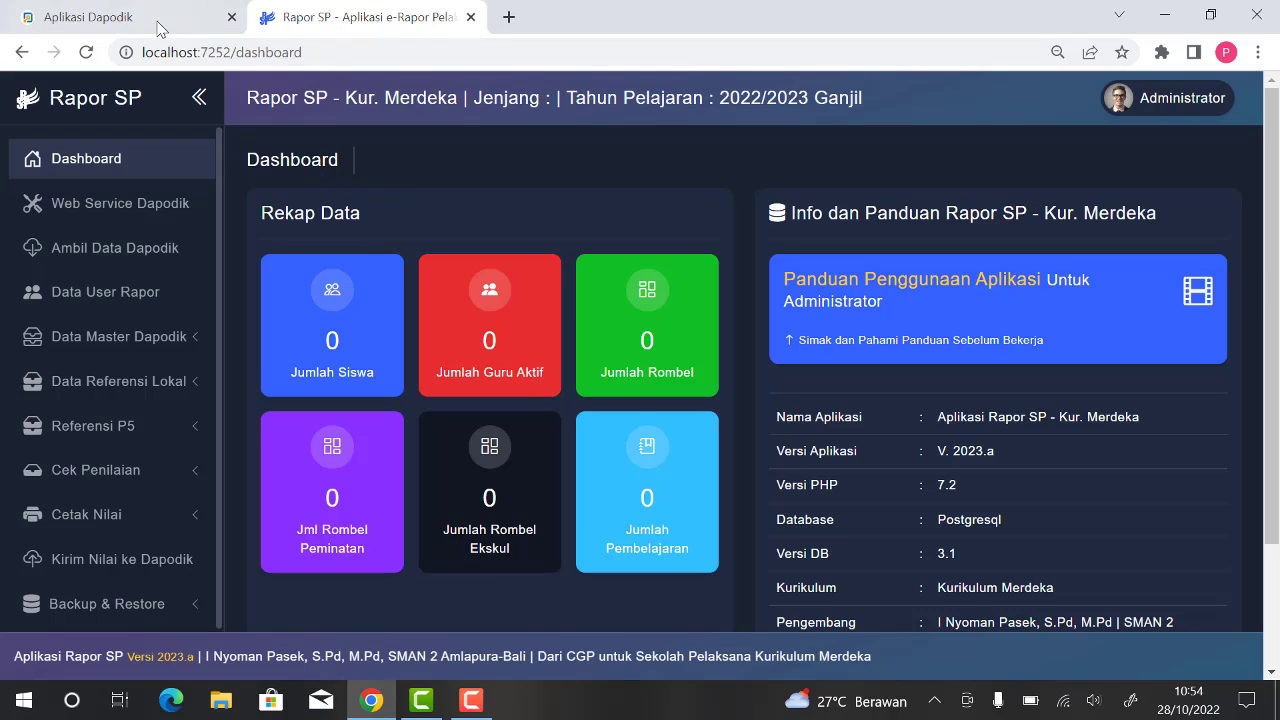
pyautogui.moveTo(162, 22)
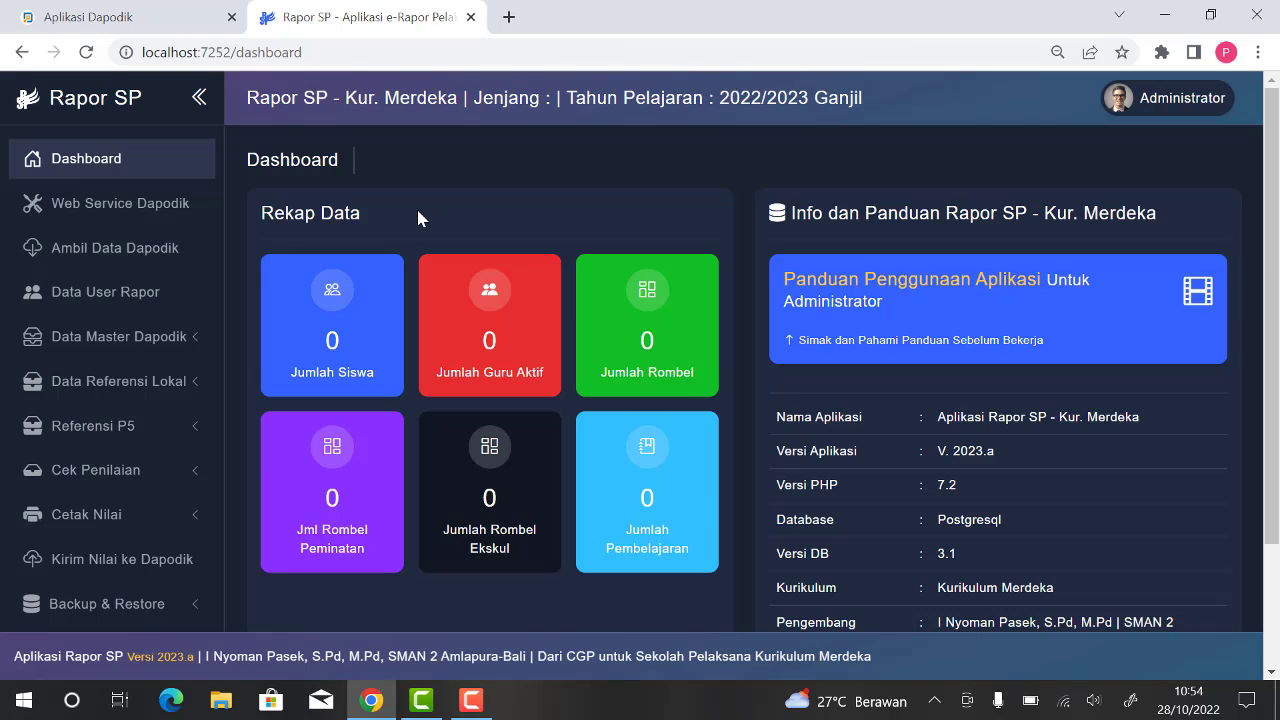
pyautogui.click(139, 217)
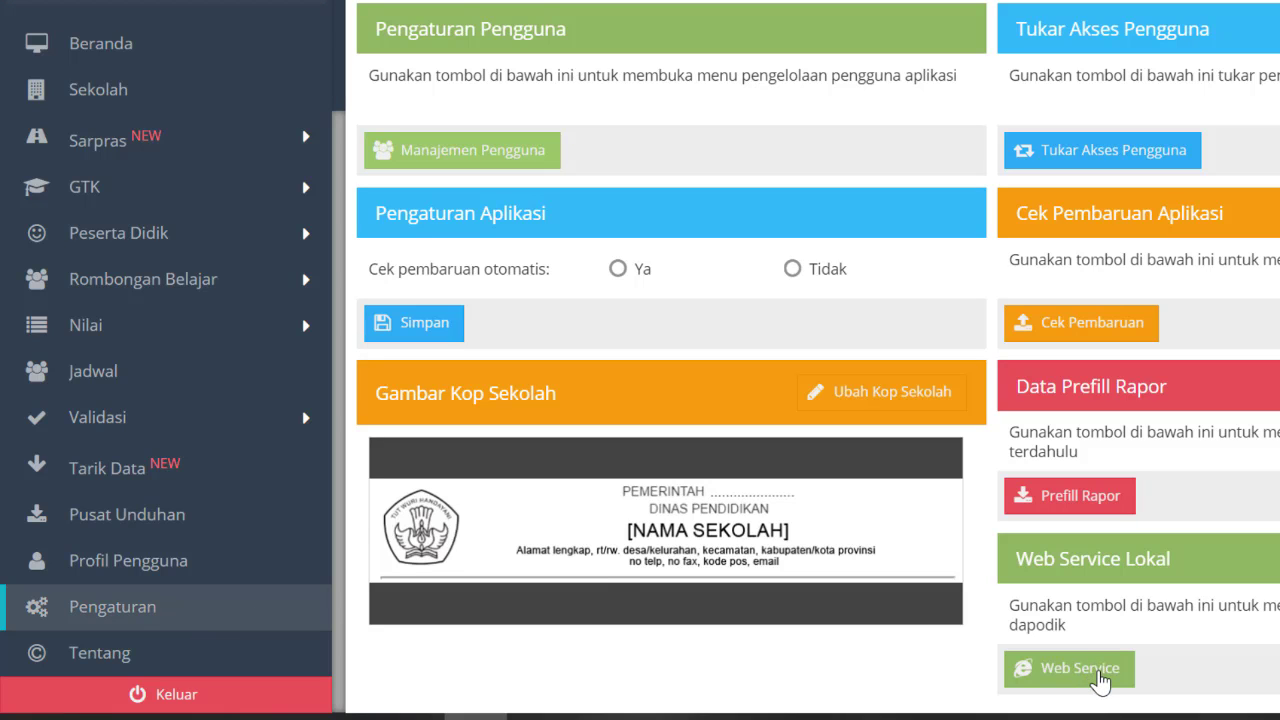
# Step: Switch to Dapodik and save a new local web service entry named raporsp with IP address localhost
pyautogui.click(1100, 680)
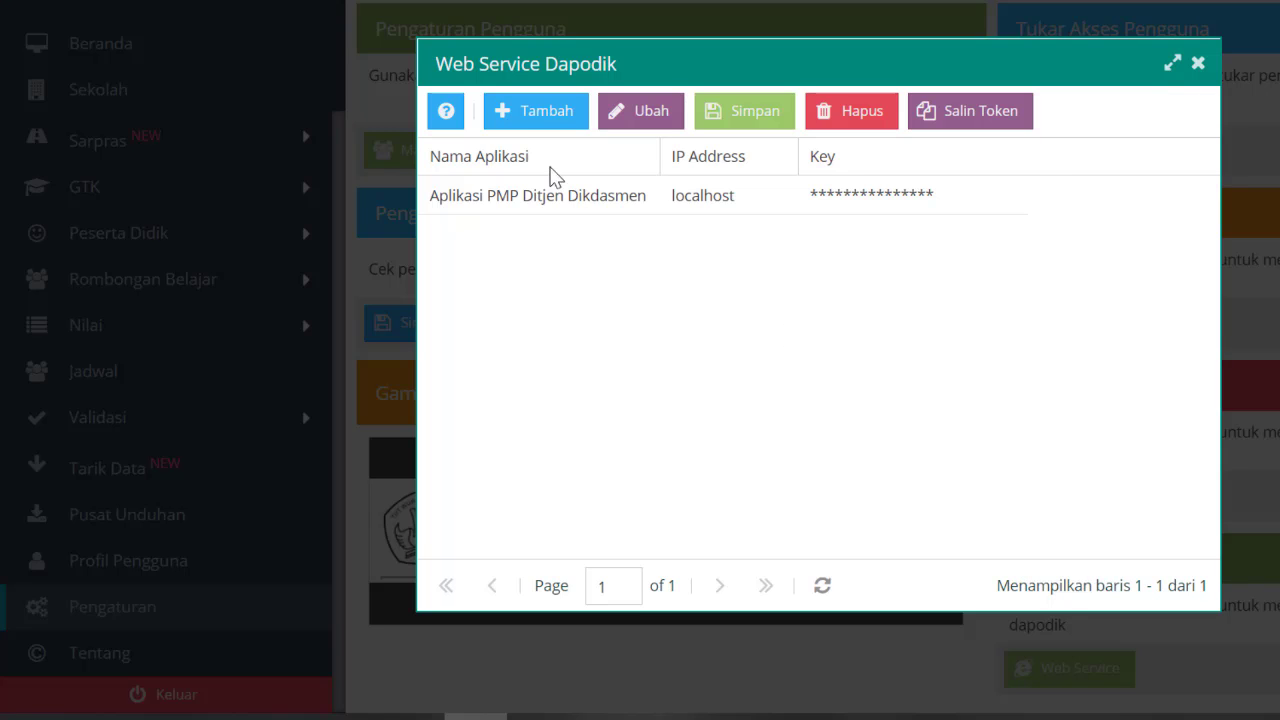
pyautogui.click(543, 128)
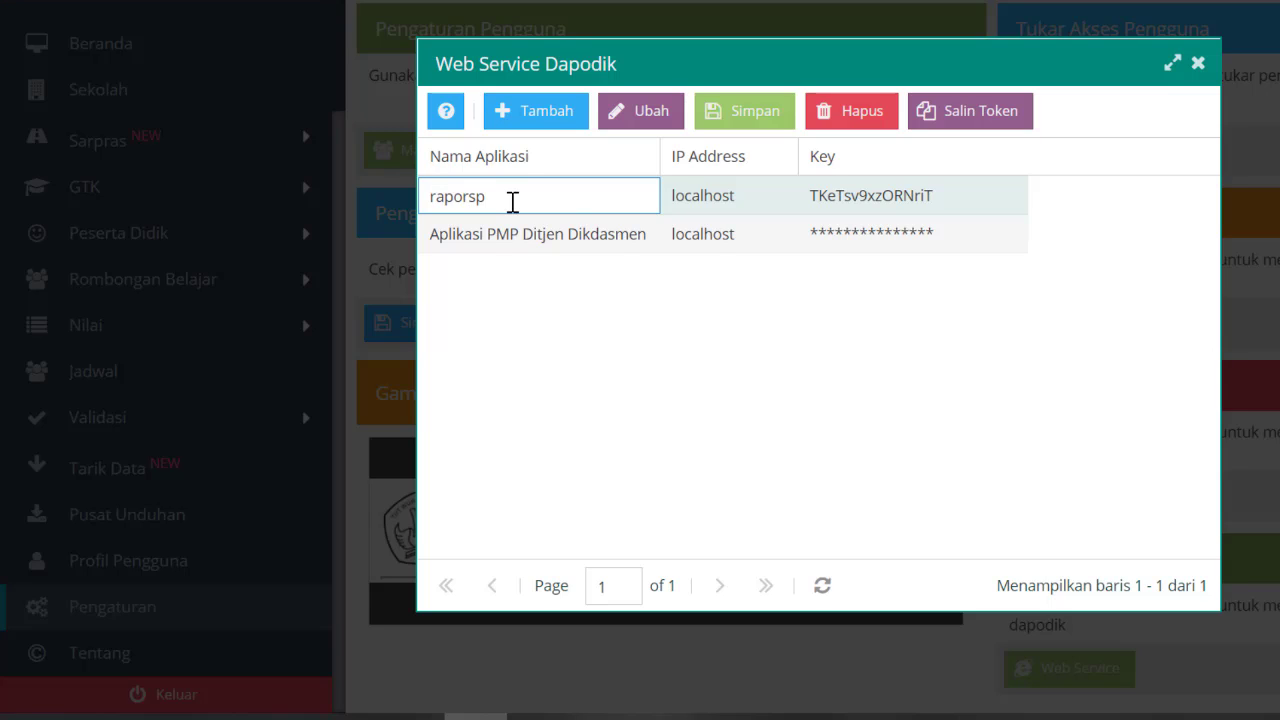
pyautogui.click(695, 205)
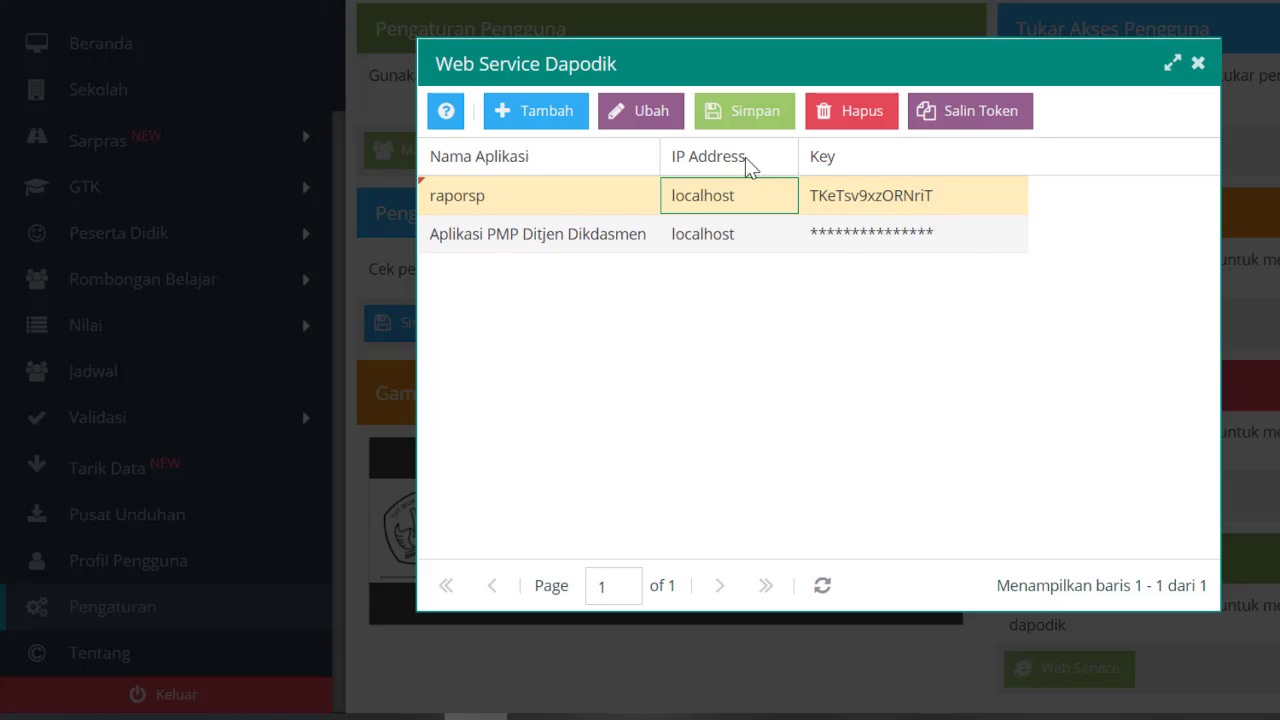
pyautogui.click(755, 122)
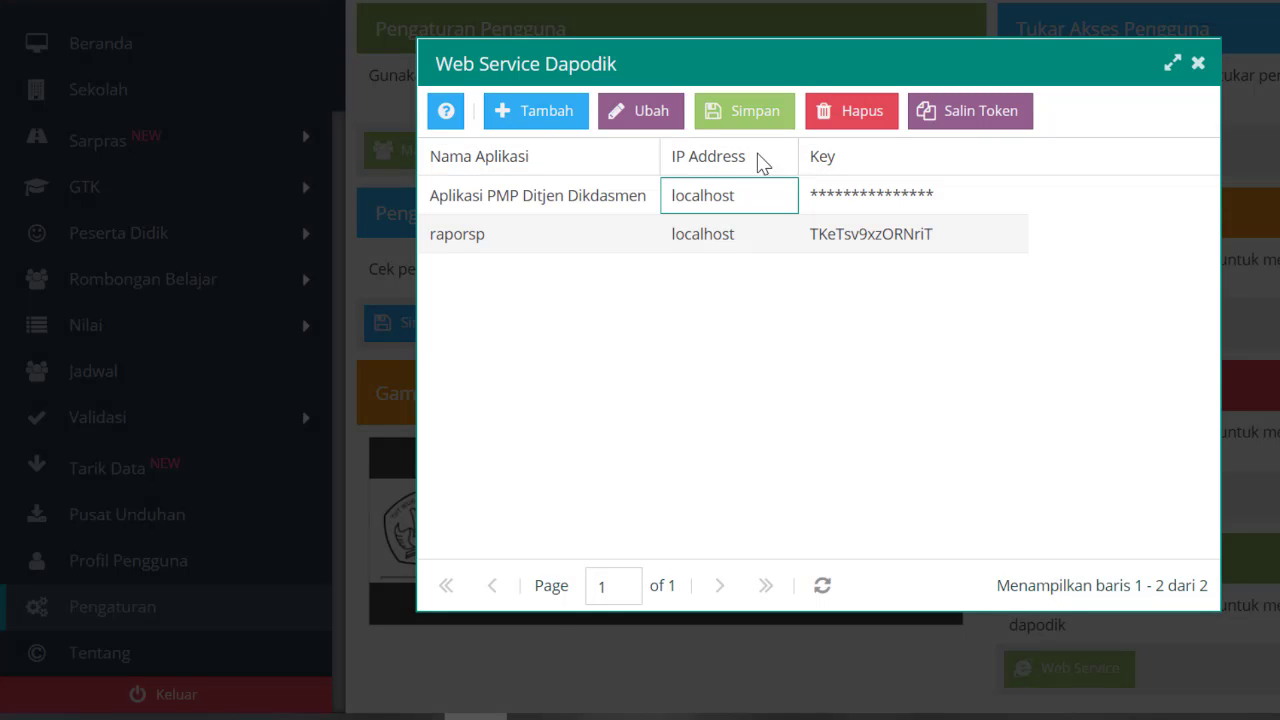
# Step: Copy the access token of the raporsp web service entry
pyautogui.click(822, 244)
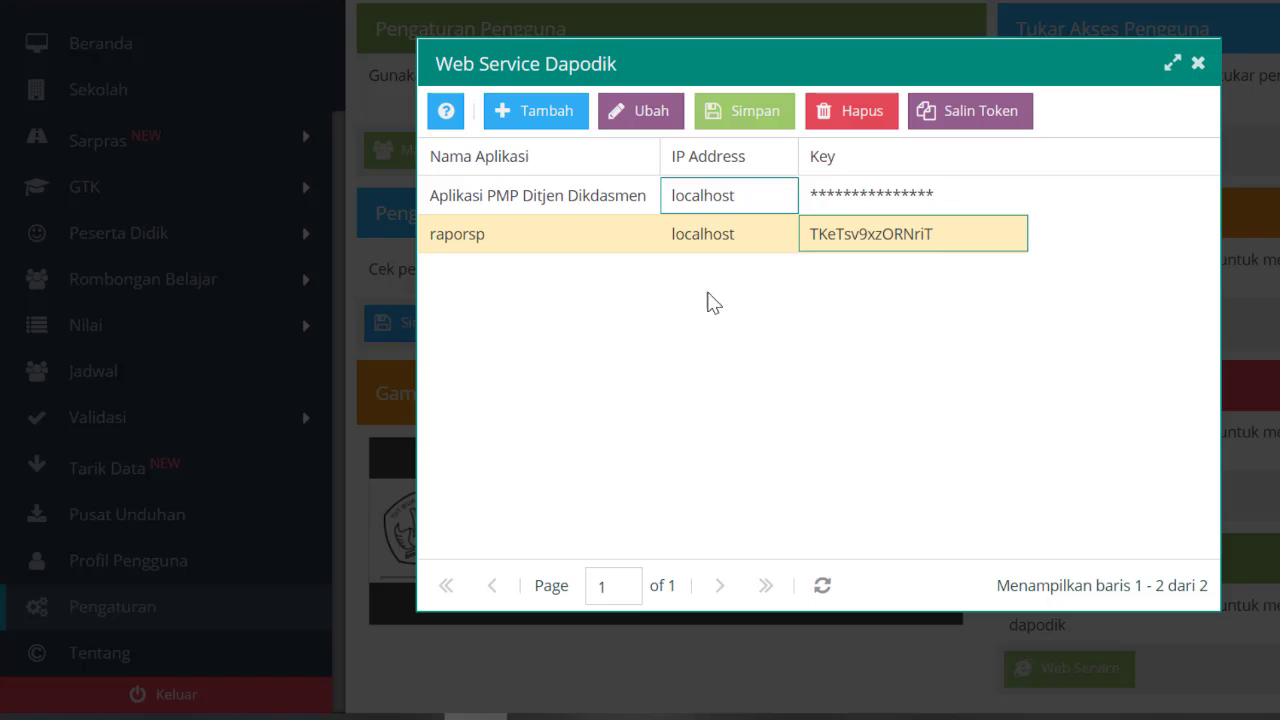
pyautogui.click(520, 250)
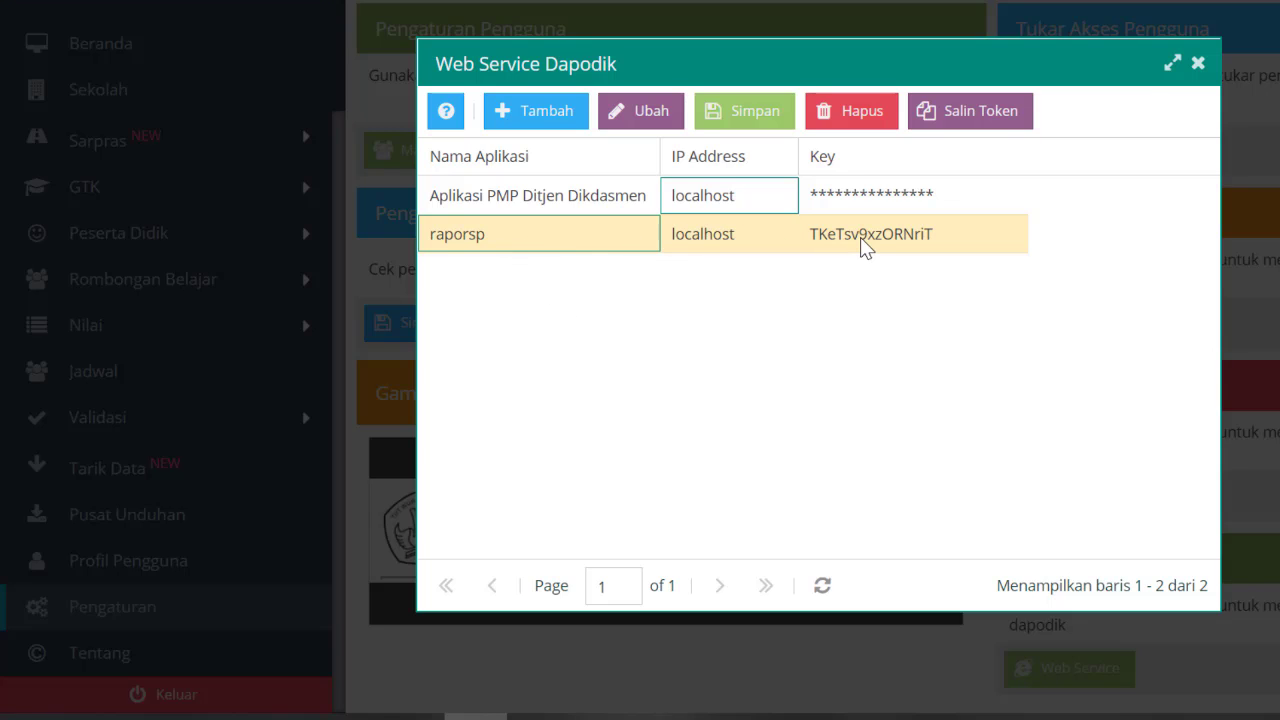
pyautogui.click(950, 118)
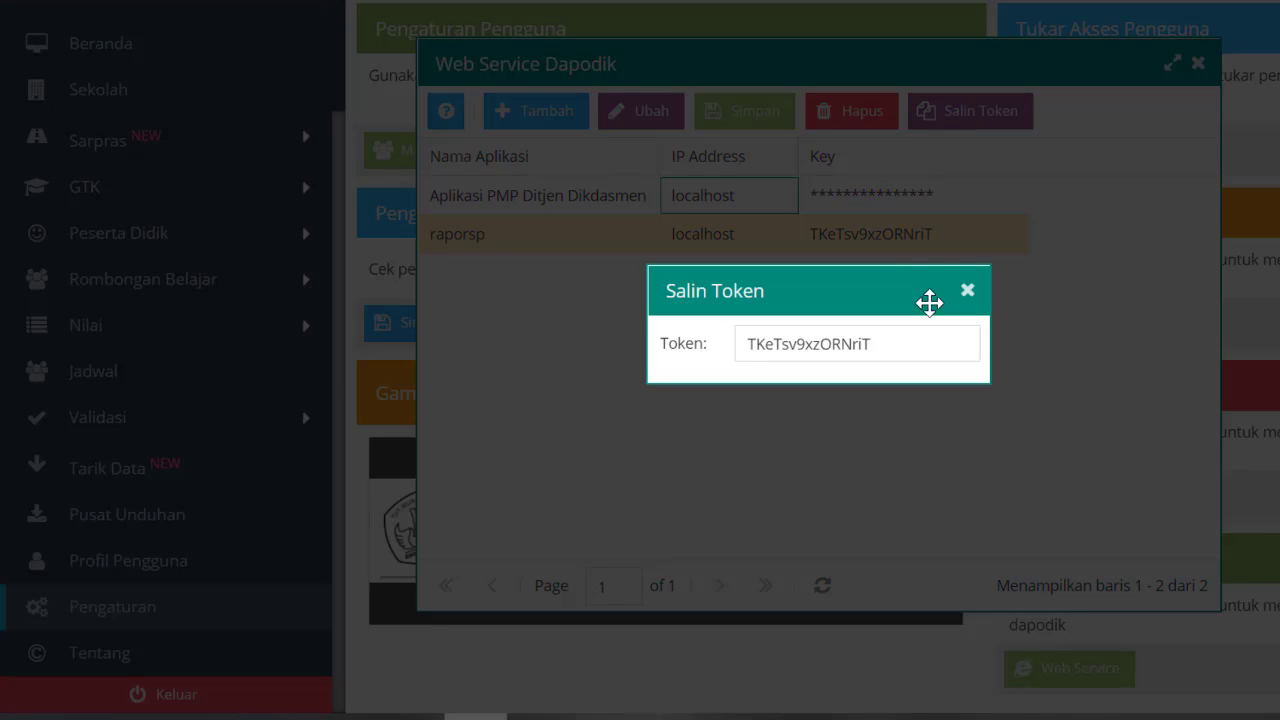
pyautogui.moveTo(937, 340); pyautogui.dragTo(758, 346)
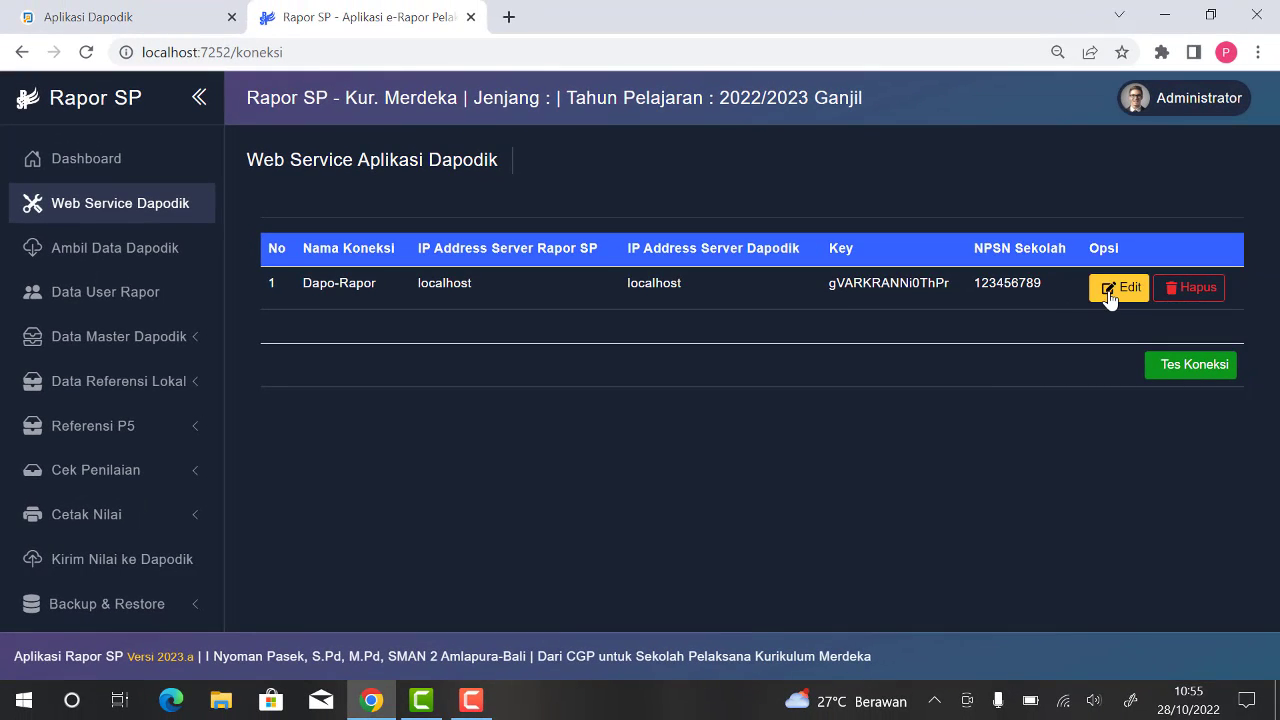
# Step: In Rapor SP, edit the existing Dapodik connection and set its application name to raporsp
pyautogui.click(1110, 299)
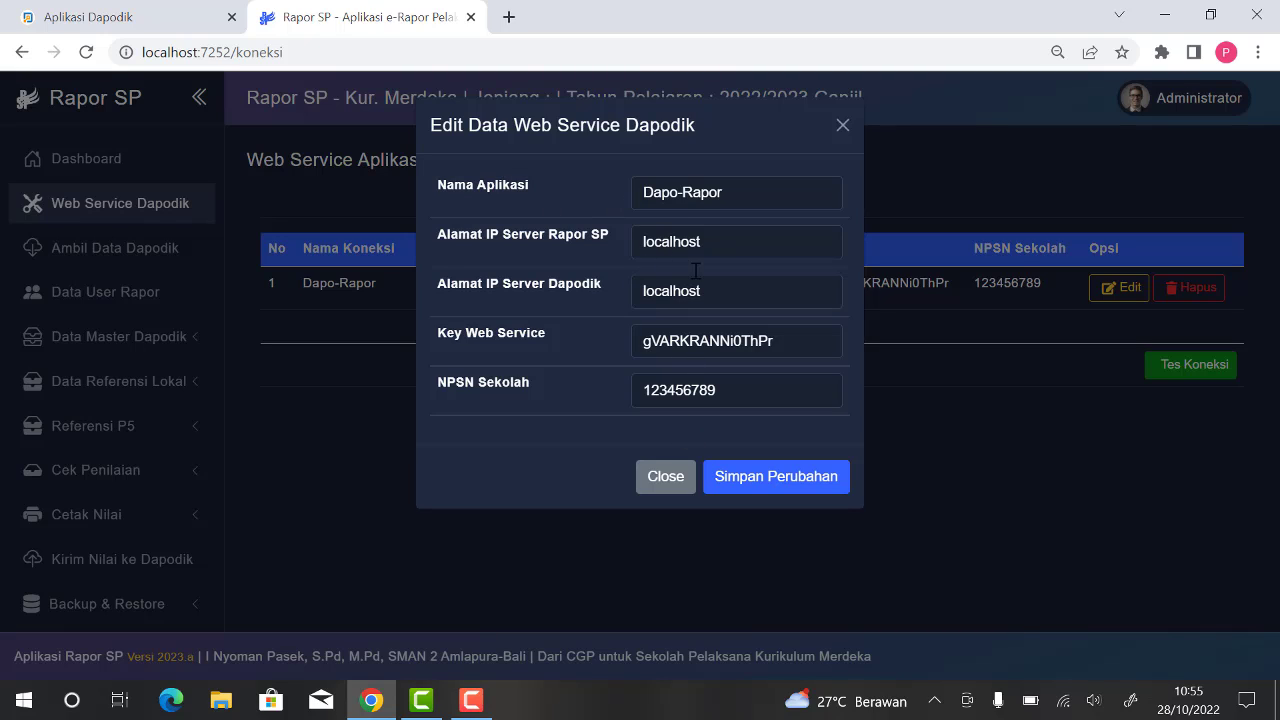
pyautogui.moveTo(724, 193); pyautogui.dragTo(617, 191)
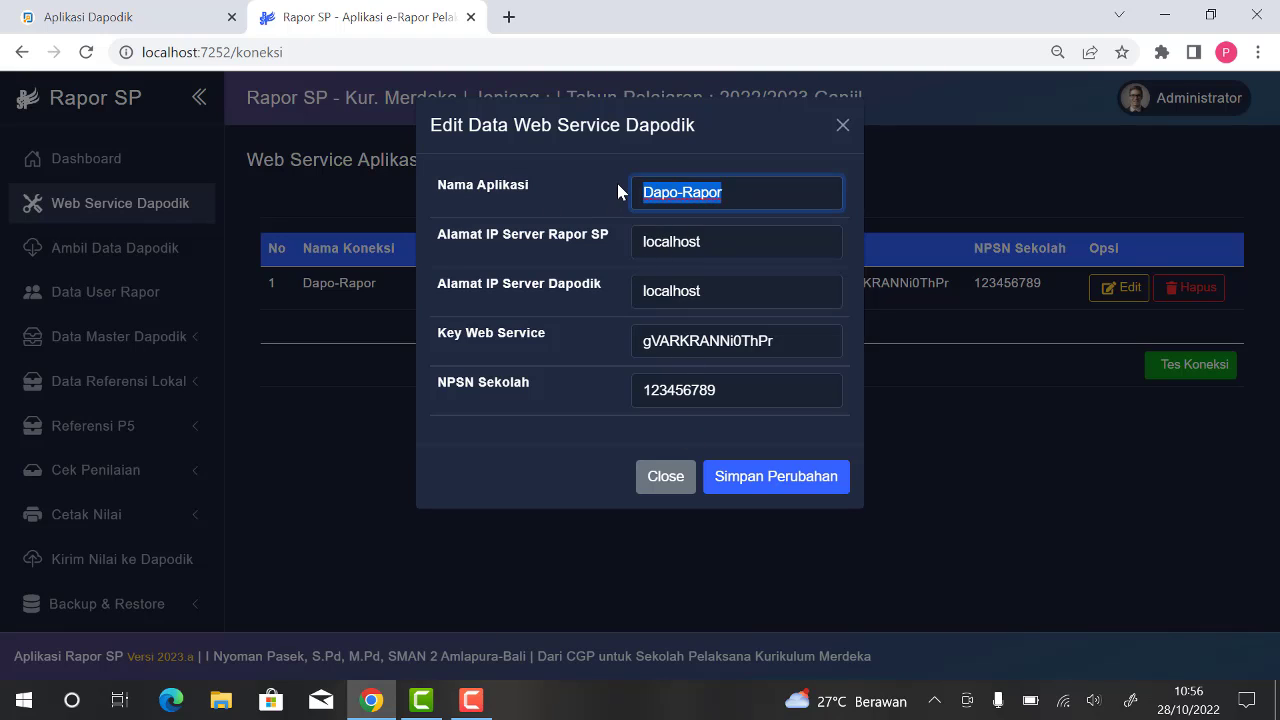
pyautogui.write('raporsp')
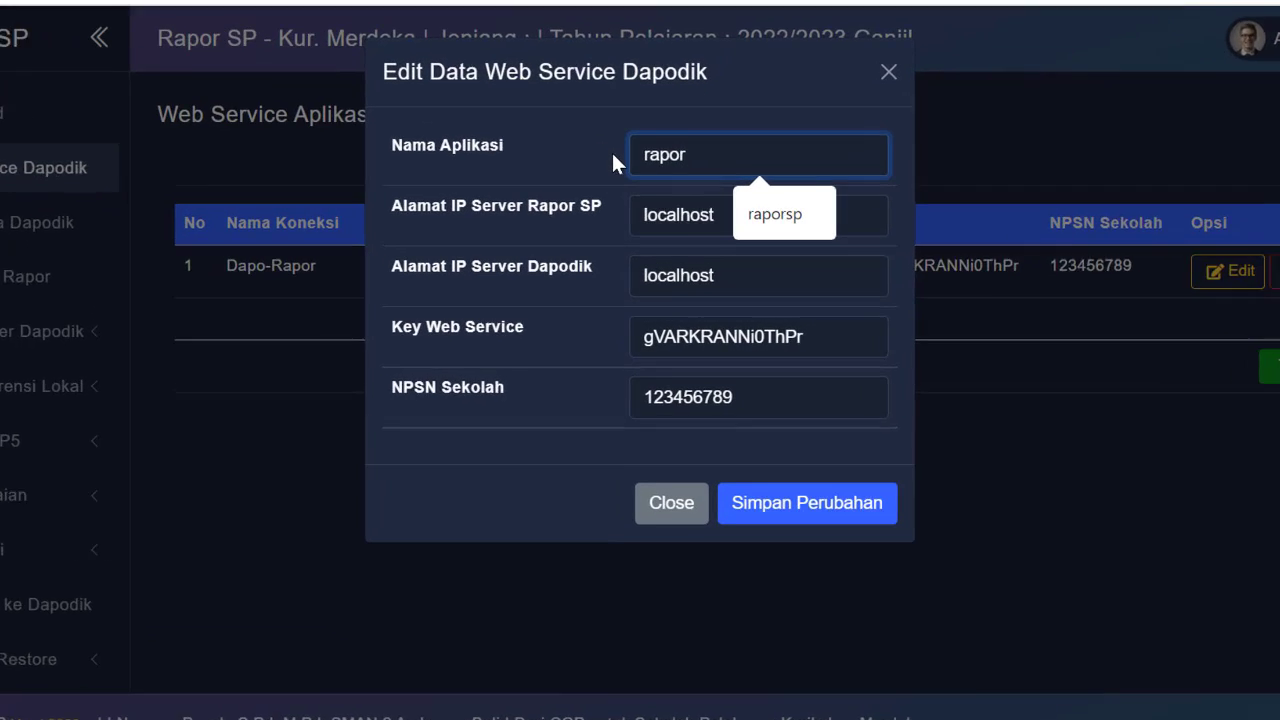
pyautogui.click(790, 214)
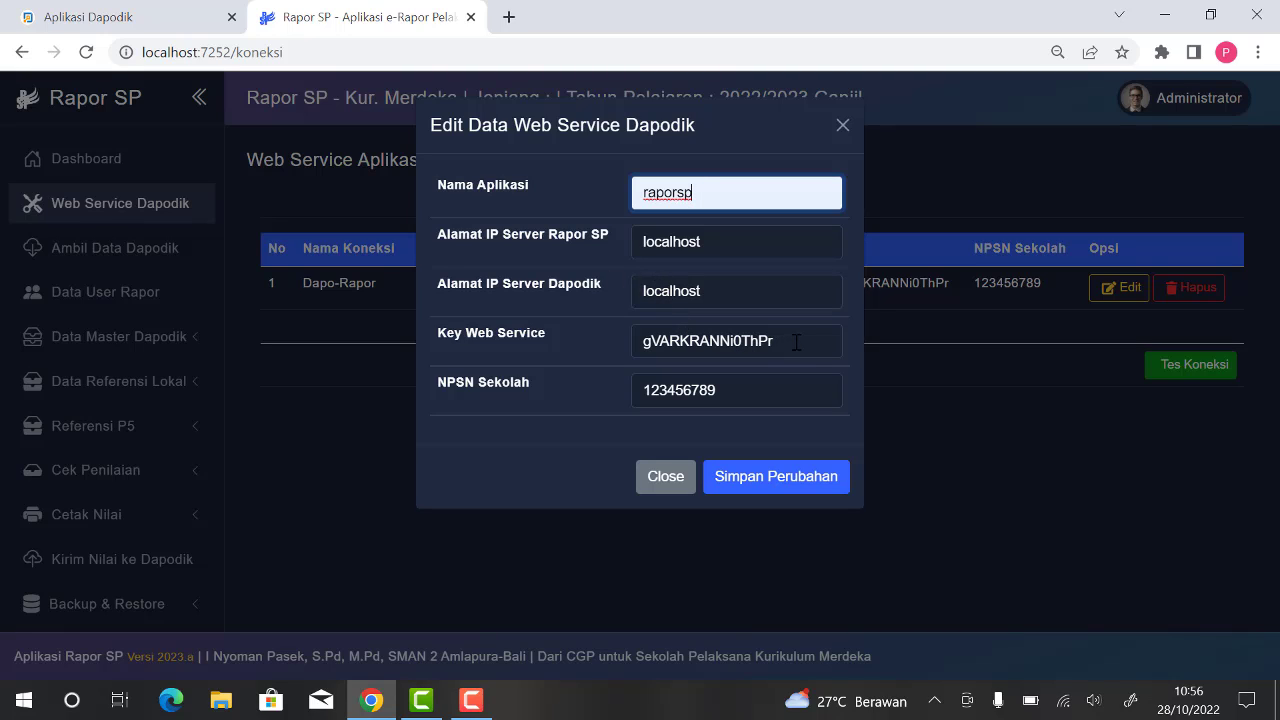
# Step: Paste the copied token as the web service key, enter the school's NPSN, and save the connection changes
pyautogui.moveTo(804, 341); pyautogui.dragTo(636, 342)
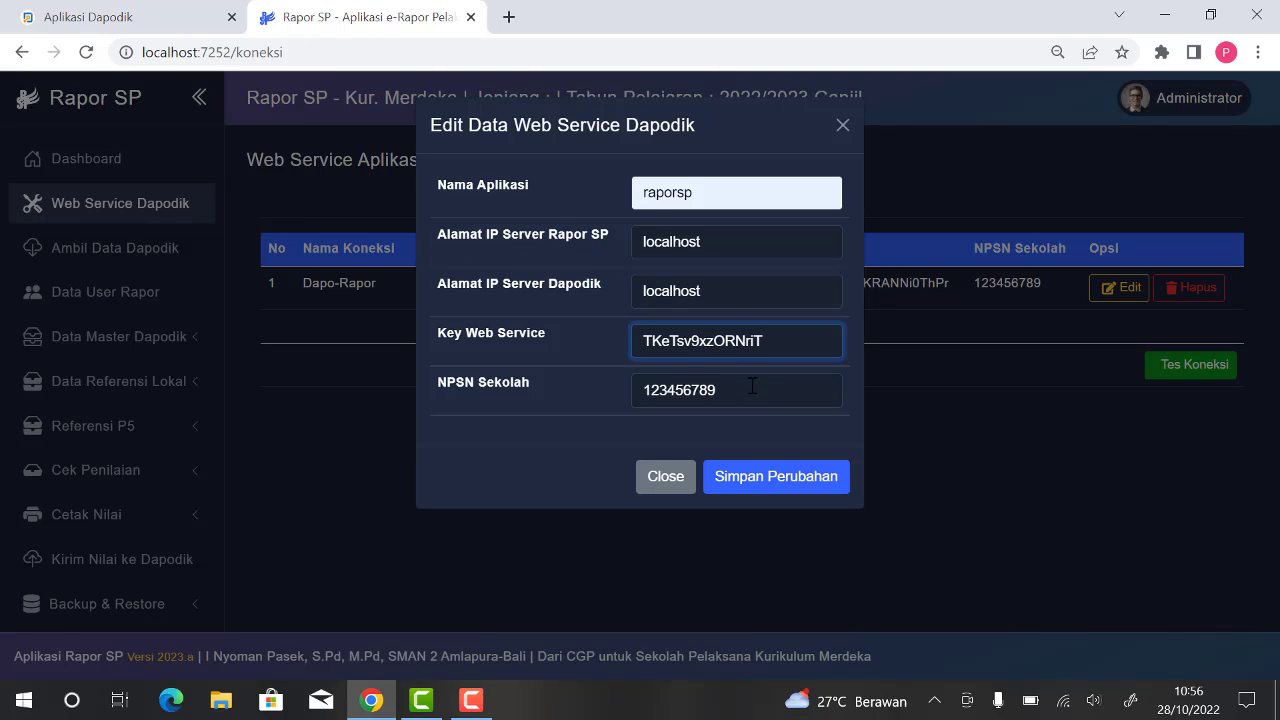
pyautogui.moveTo(752, 390); pyautogui.dragTo(617, 390)
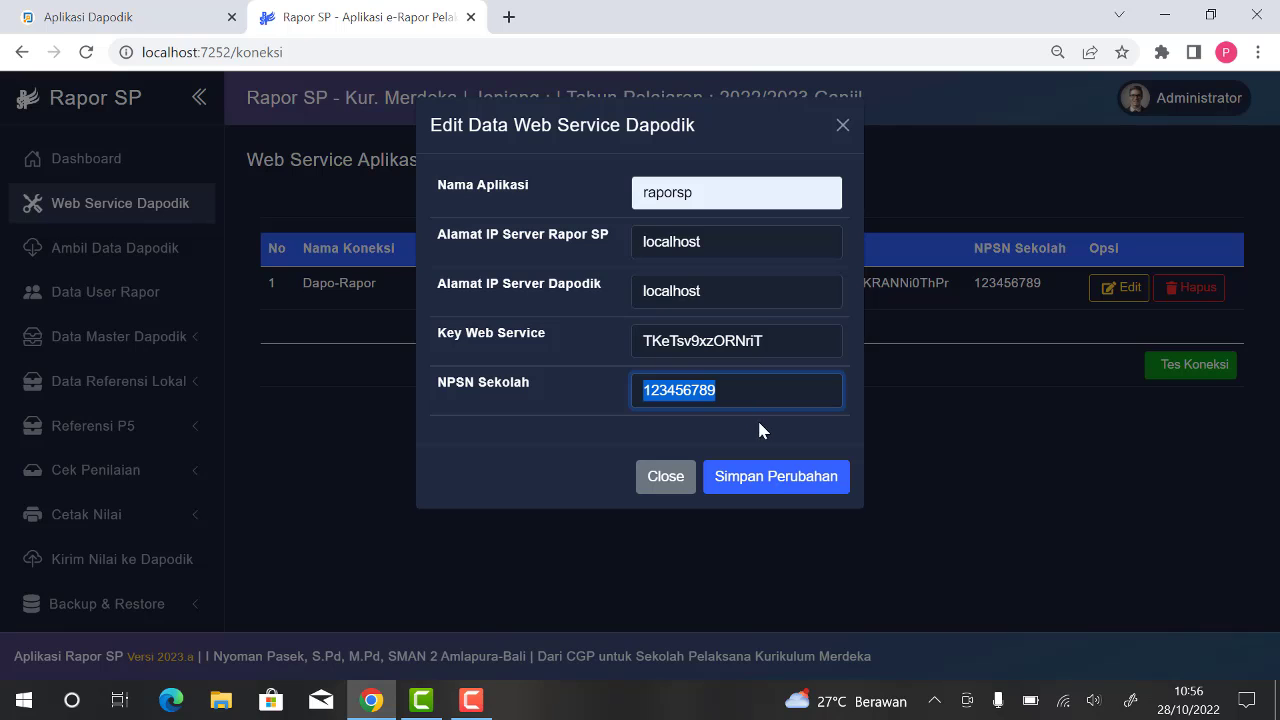
pyautogui.click(790, 484)
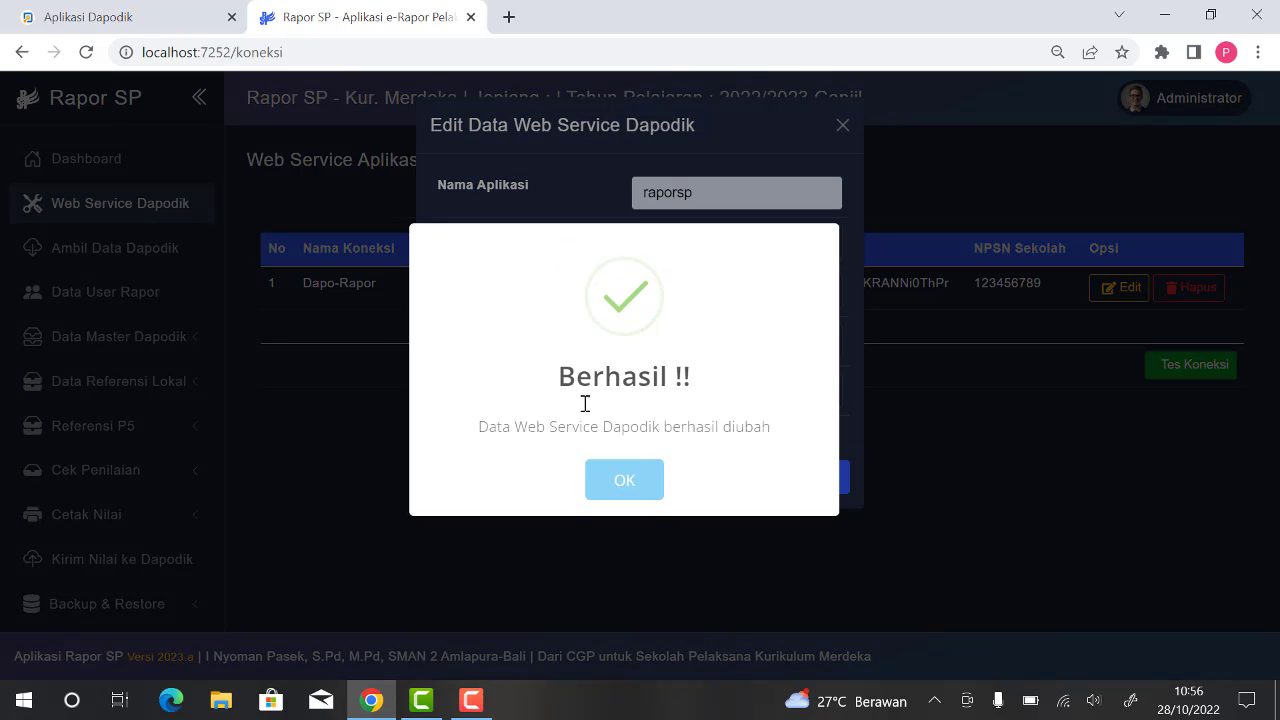
pyautogui.click(622, 483)
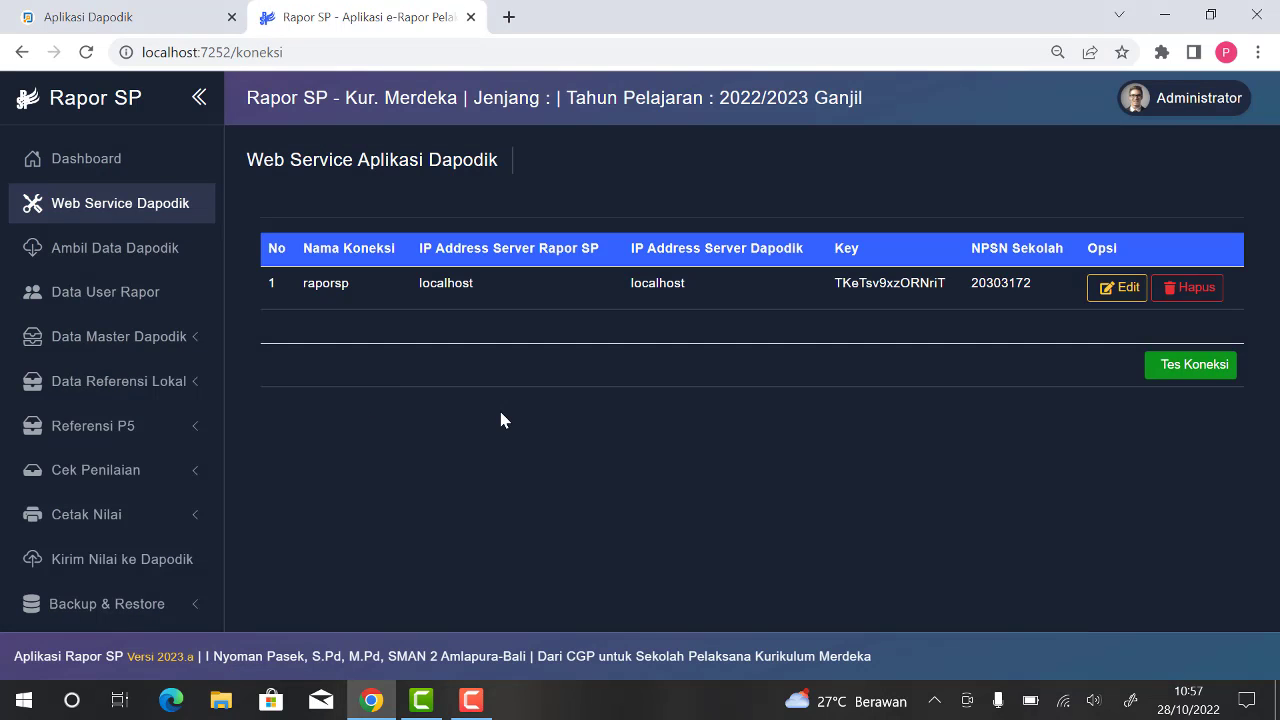
# Step: Open the Dapodik data retrieval page and update the semester data
pyautogui.click(142, 258)
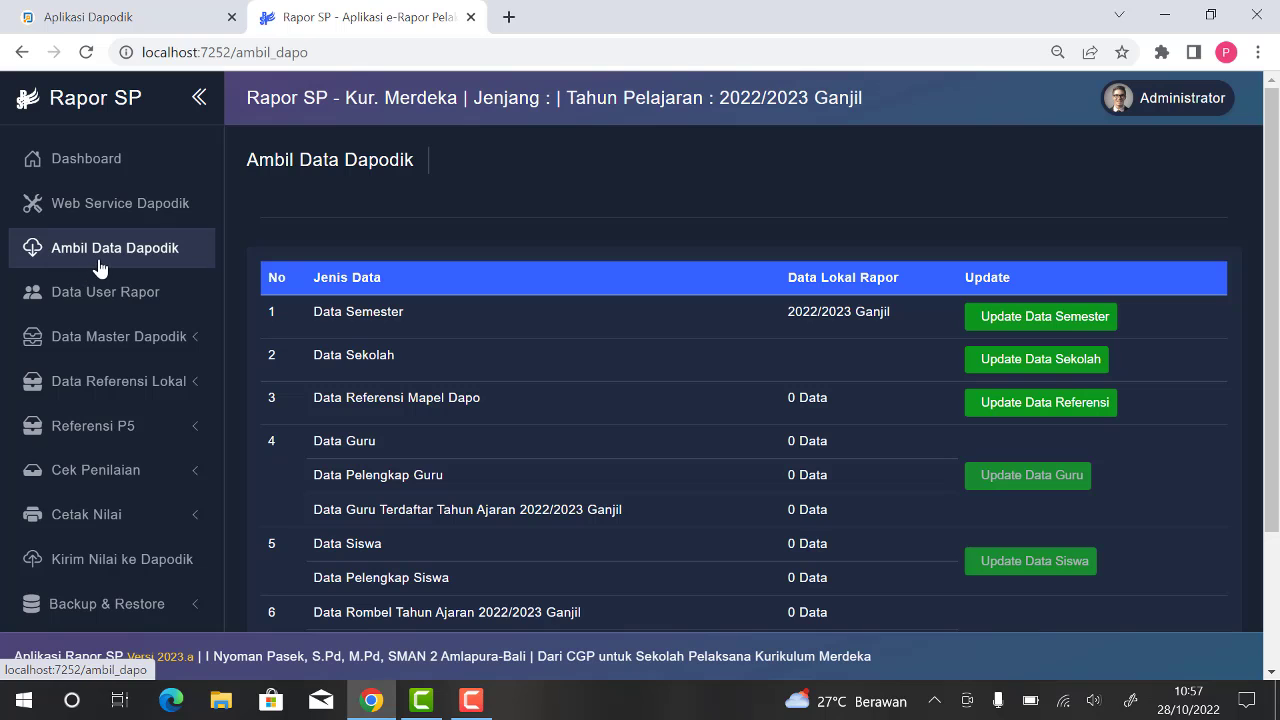
pyautogui.scroll(-1, 898, 273)
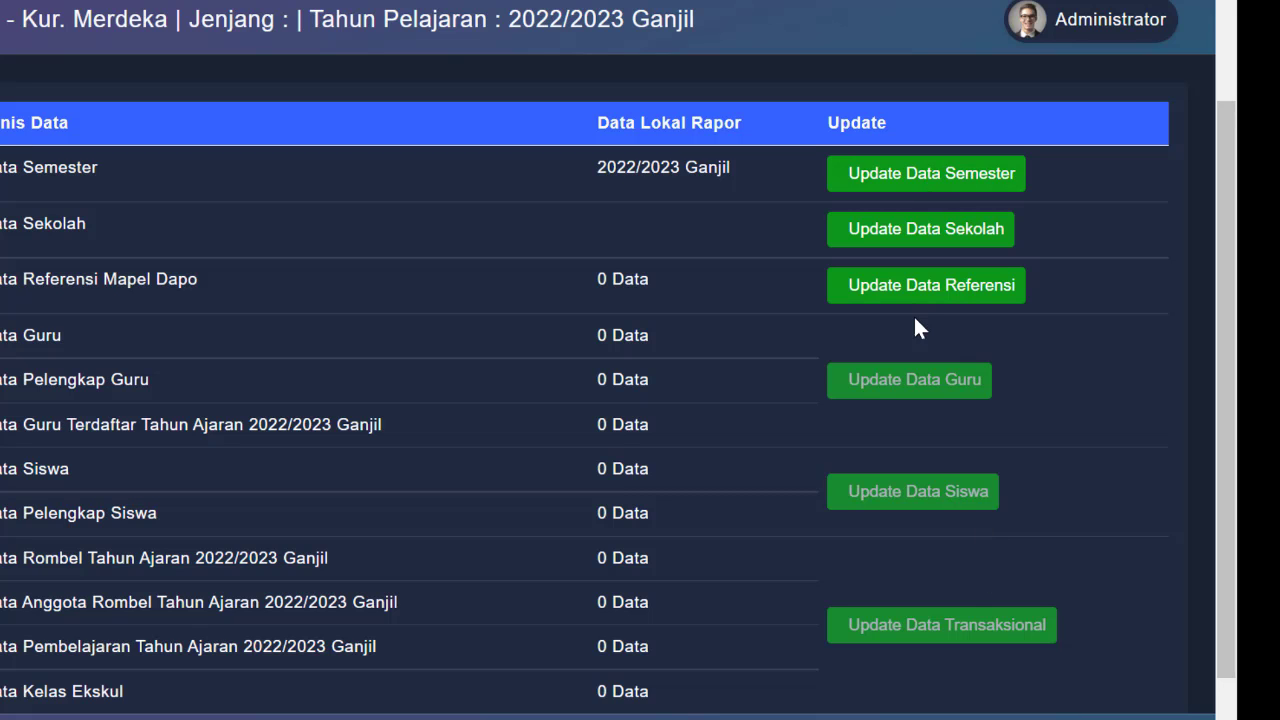
pyautogui.click(900, 182)
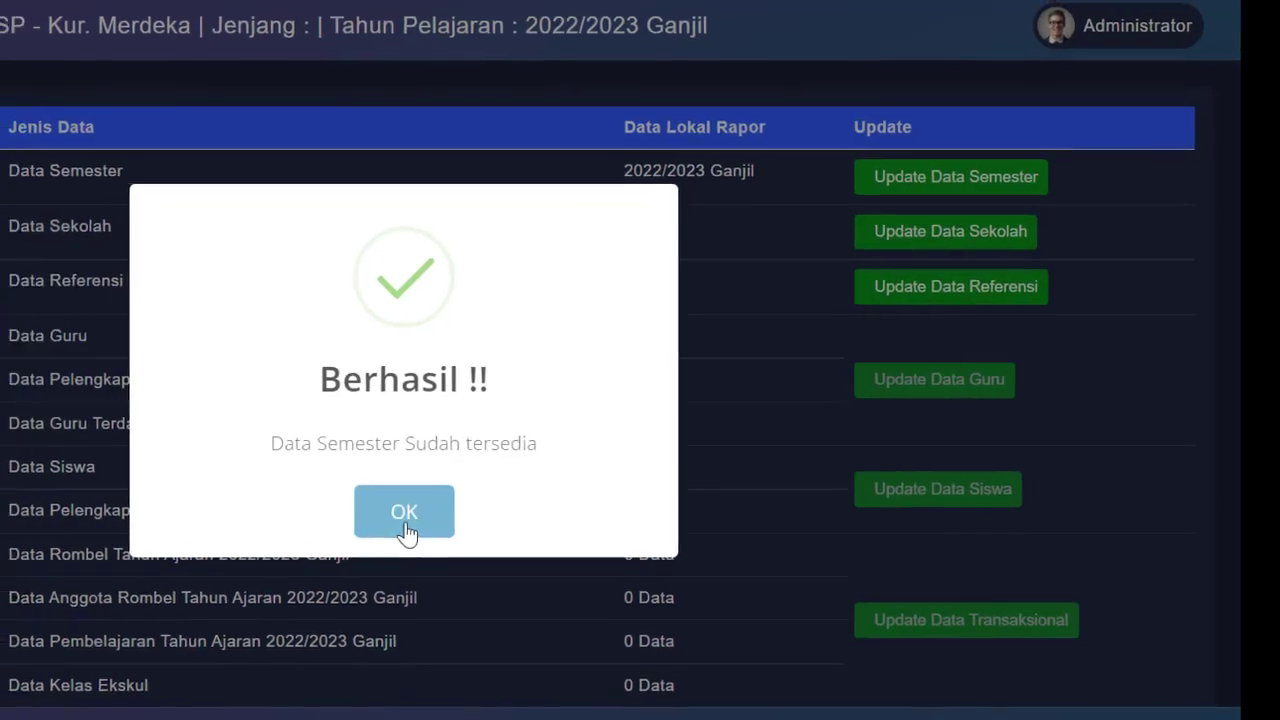
pyautogui.click(383, 515)
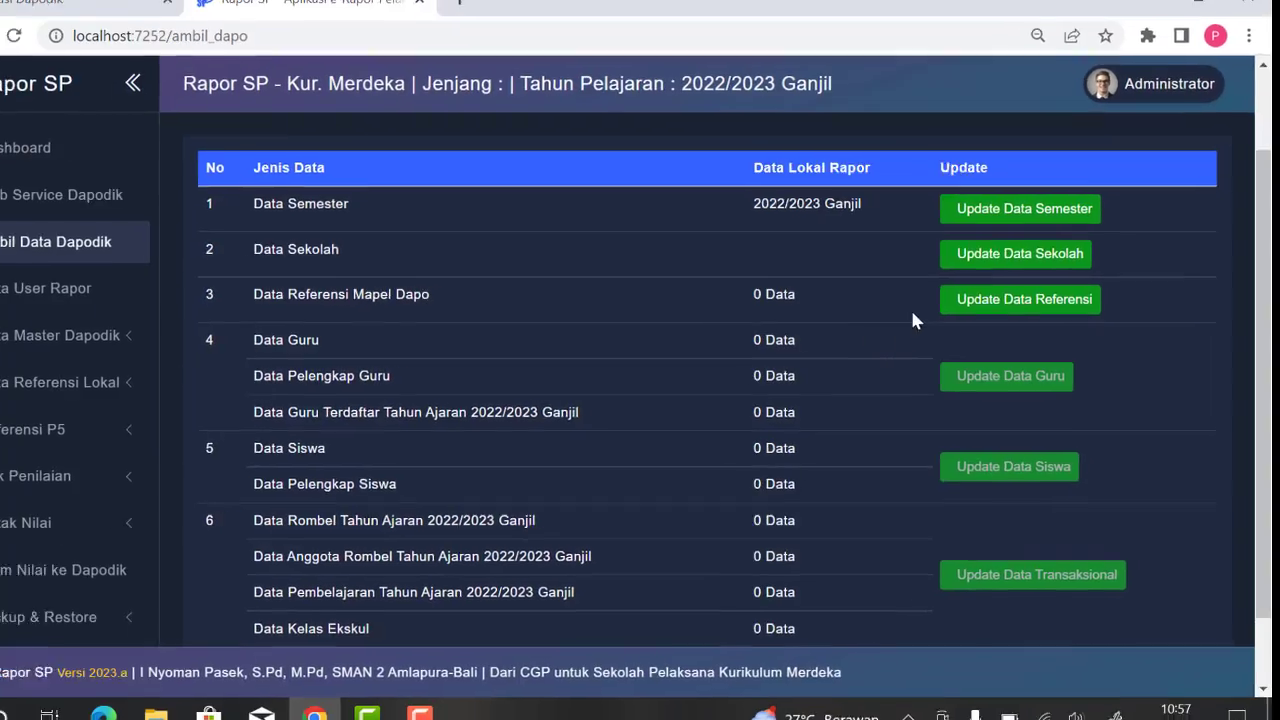
# Step: Update the school data and the subject reference data from Dapodik
pyautogui.click(1019, 253)
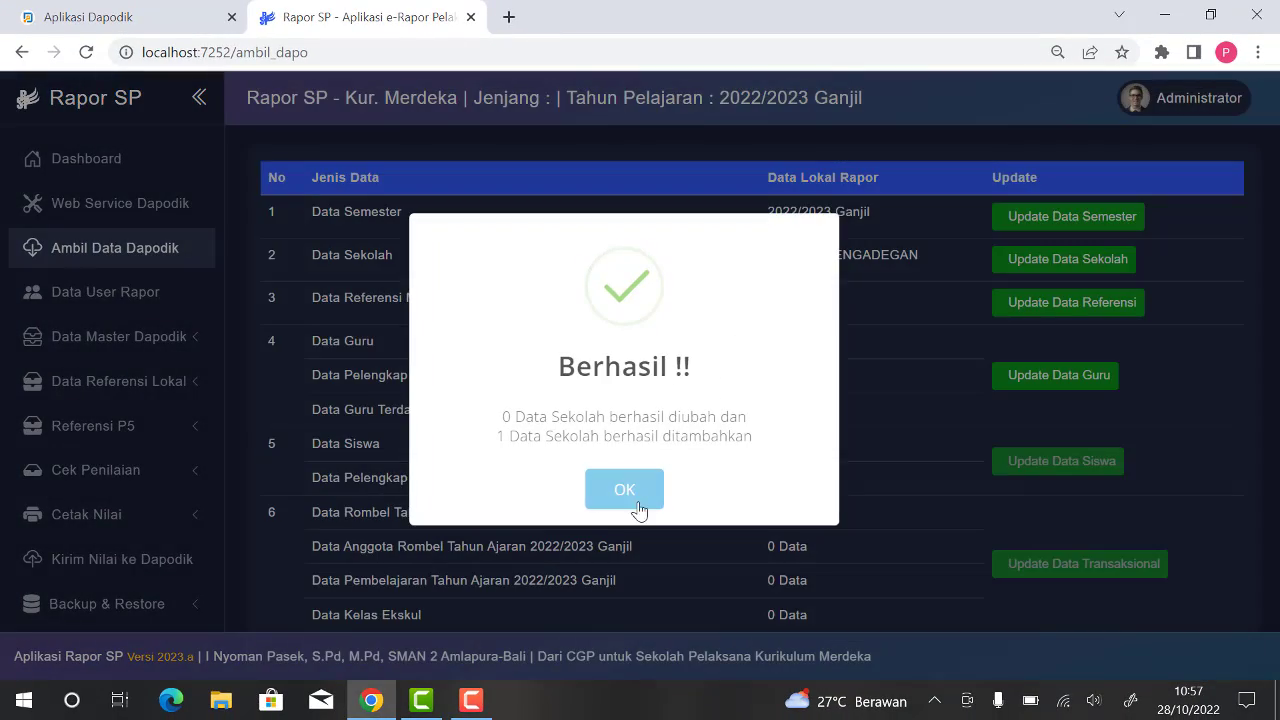
pyautogui.click(639, 511)
pyautogui.click(1014, 305)
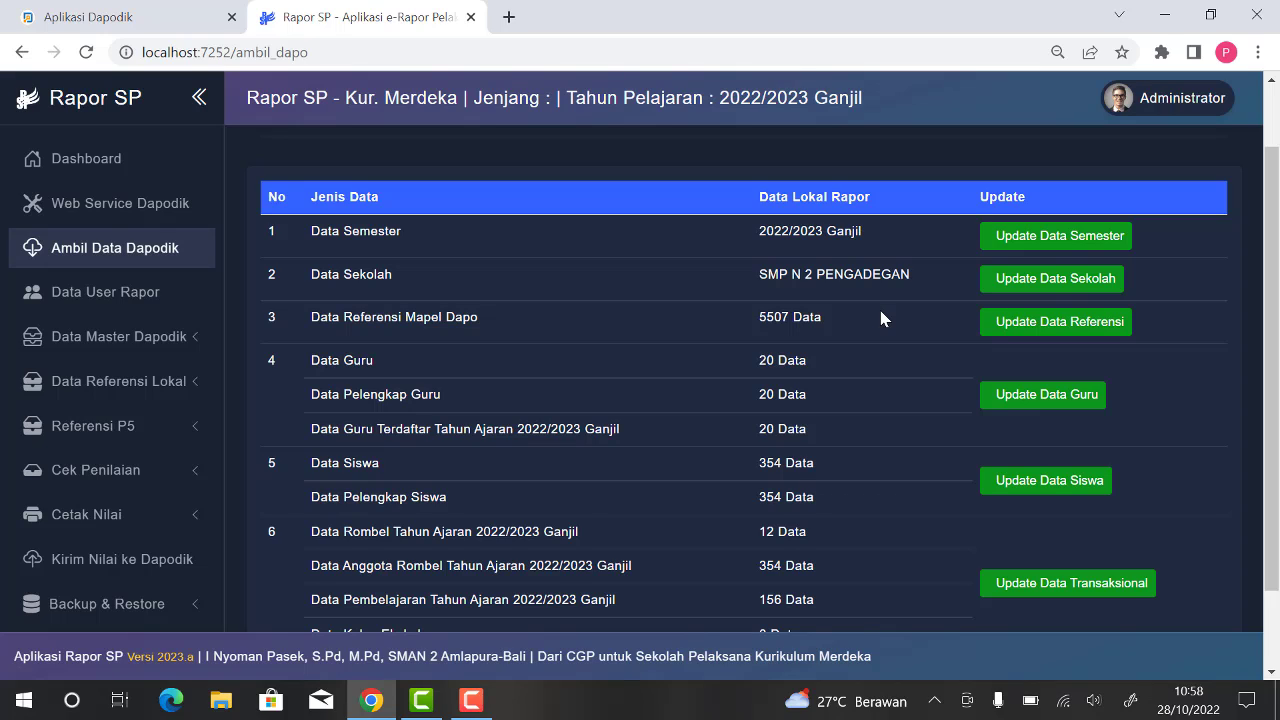
# Step: Sign out and back in for the school SMP N 2 PENGADEGAN and open the Rapor user data page
pyautogui.click(1160, 98)
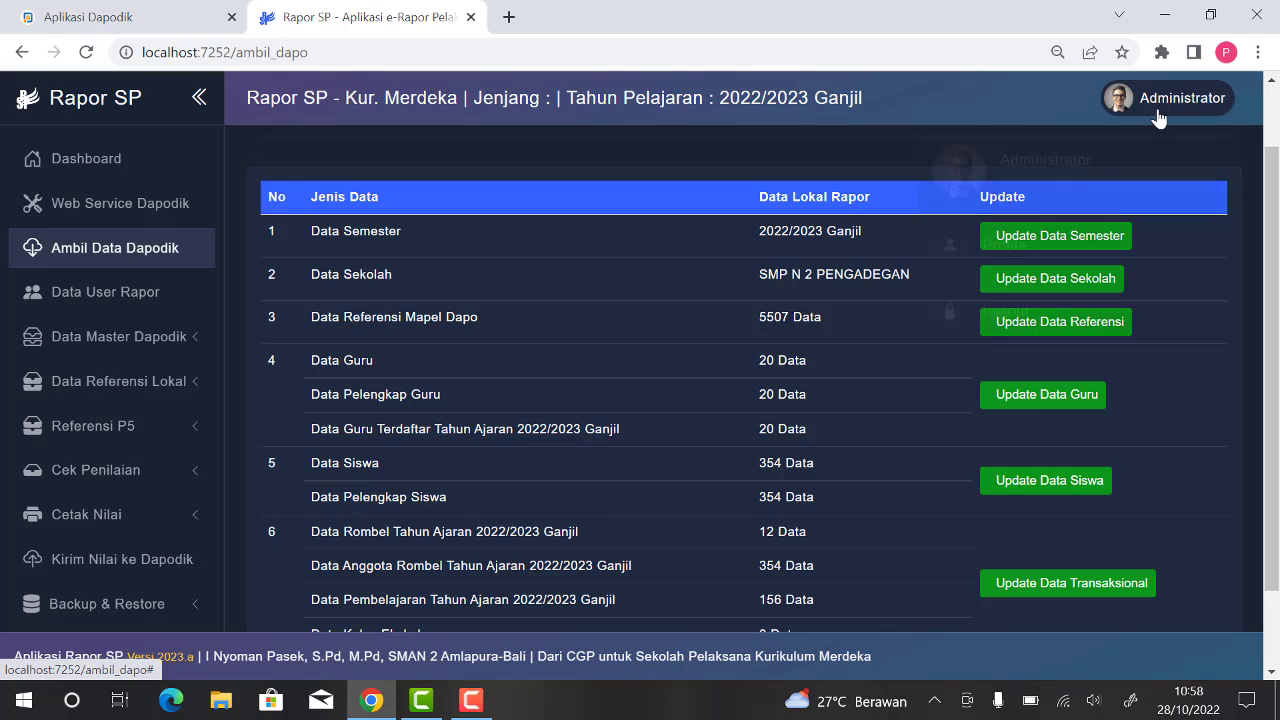
pyautogui.click(1038, 308)
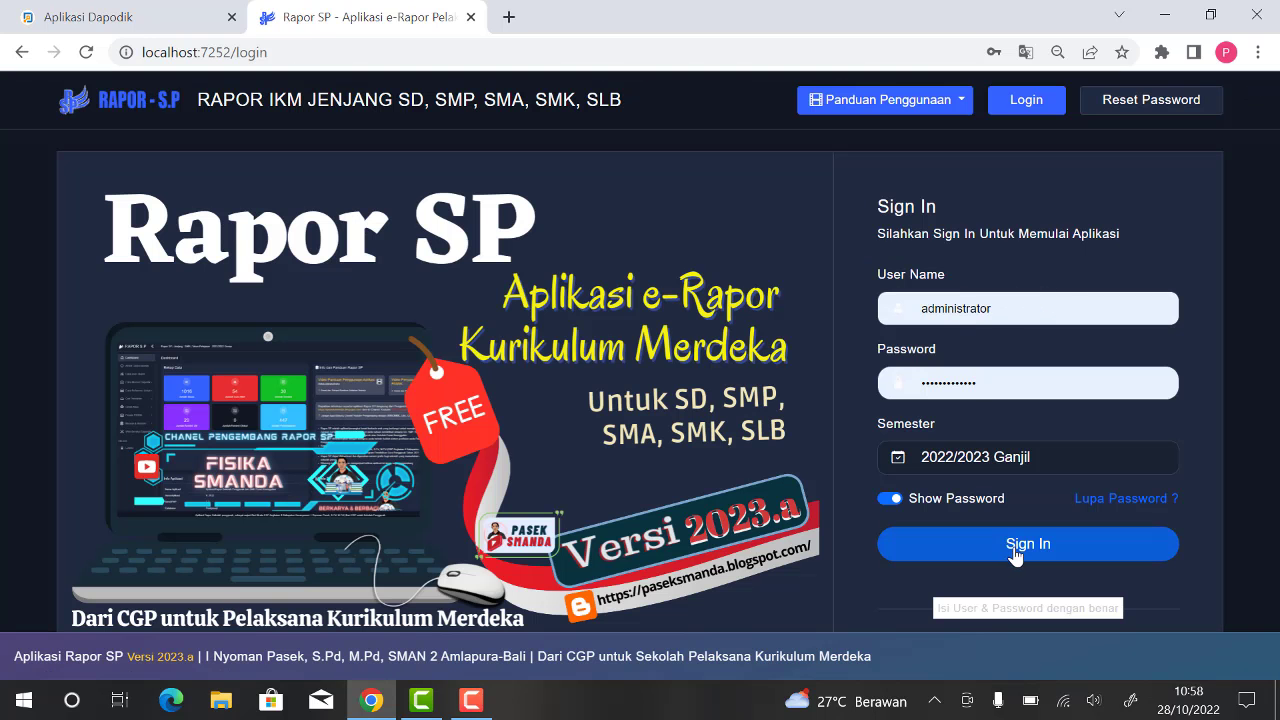
pyautogui.click(1015, 551)
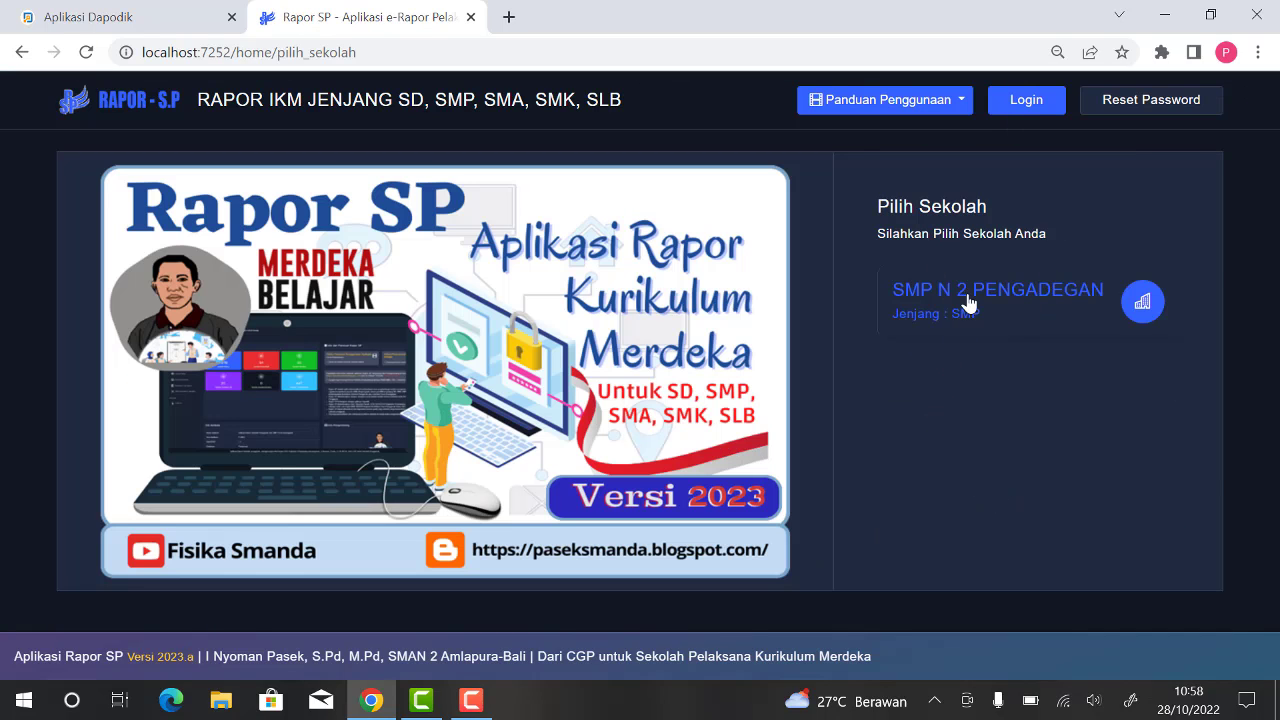
pyautogui.click(1038, 308)
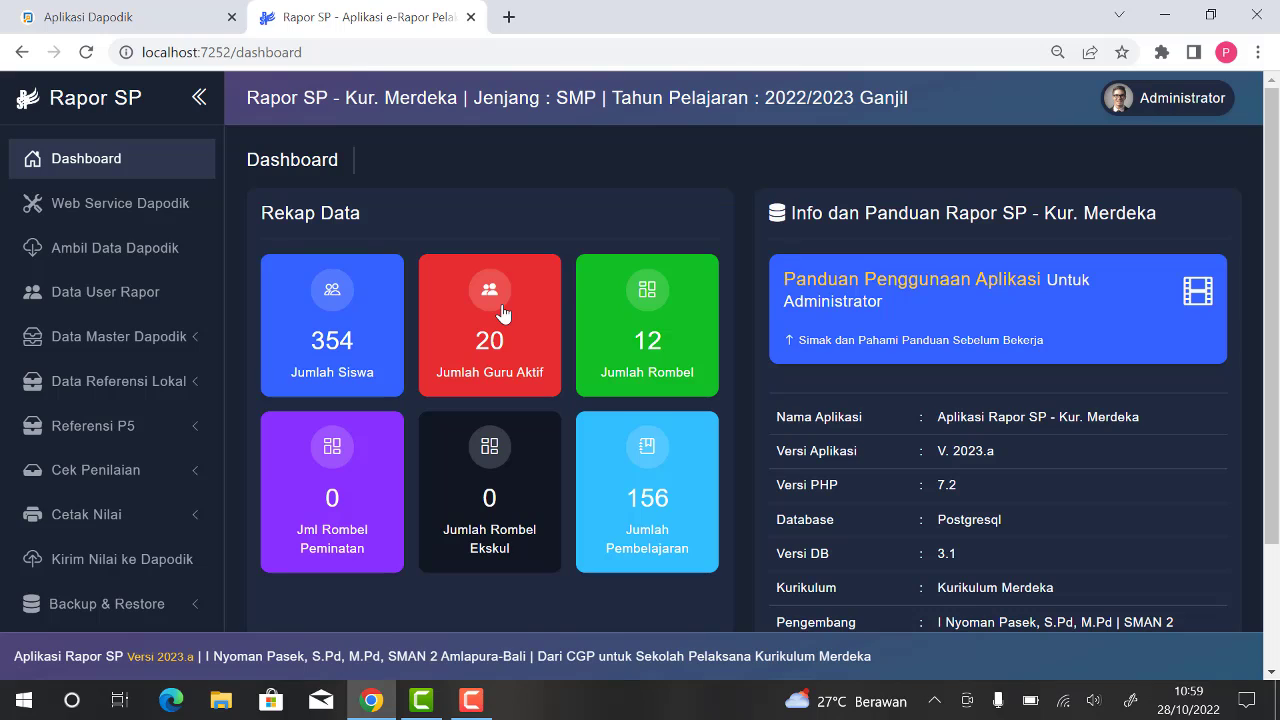
pyautogui.click(124, 296)
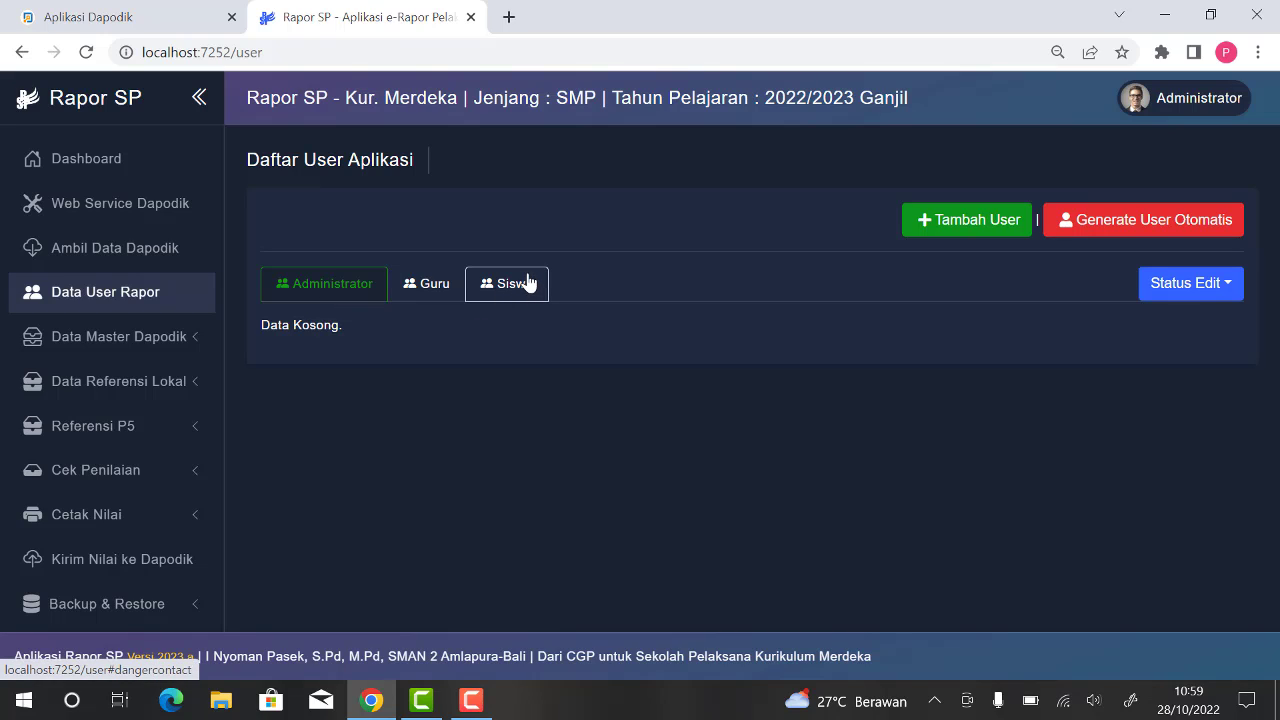
pyautogui.click(950, 228)
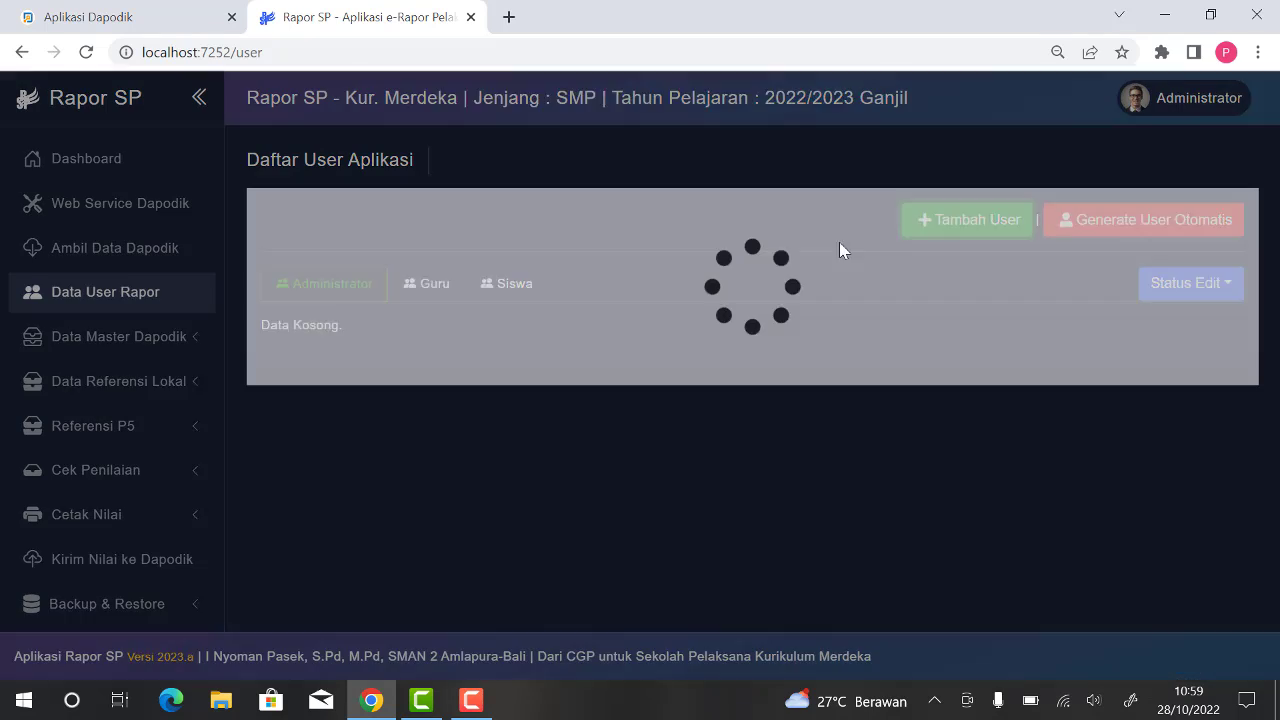
pyautogui.click(735, 197)
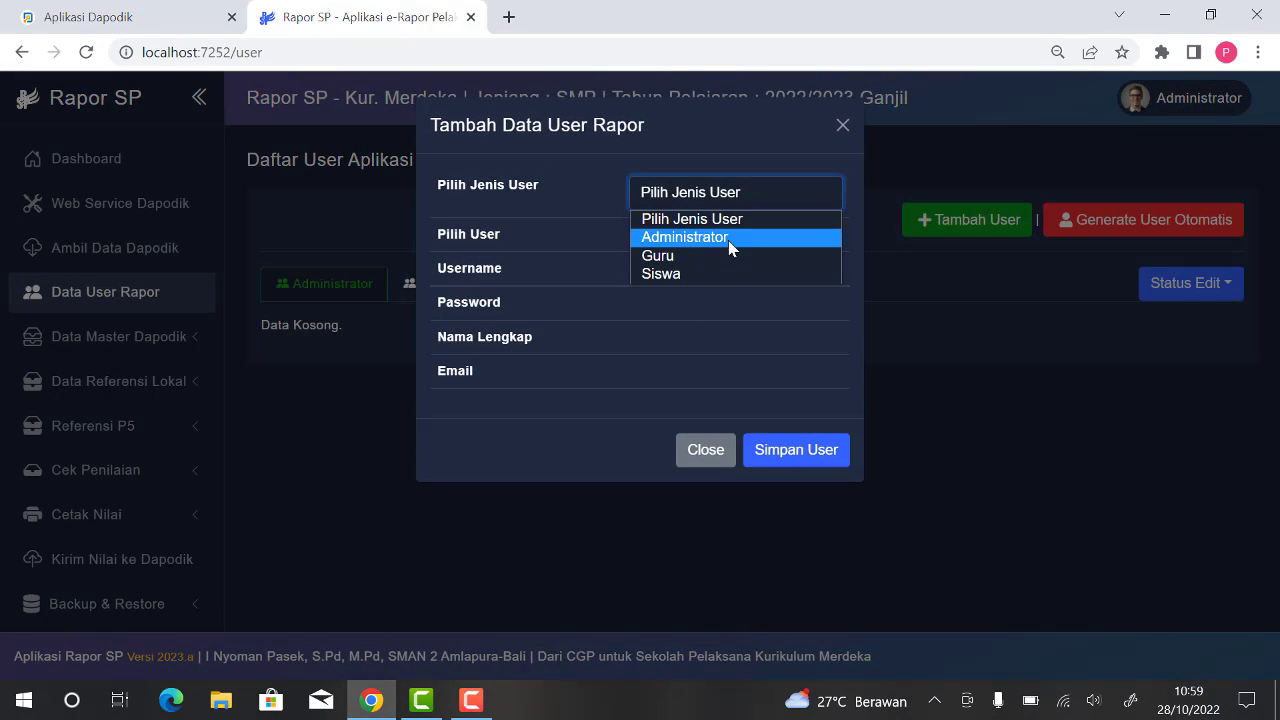
pyautogui.click(617, 264)
pyautogui.click(718, 199)
pyautogui.click(696, 240)
pyautogui.click(675, 290)
pyautogui.click(678, 340)
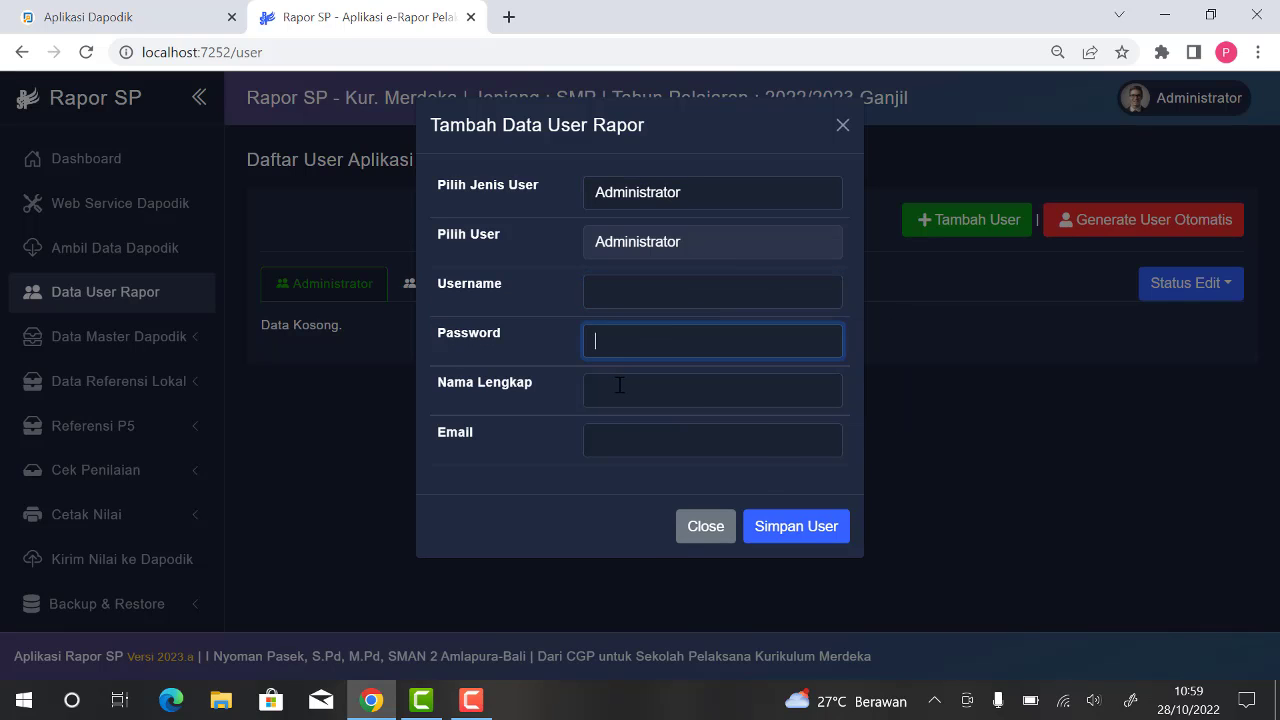
pyautogui.click(684, 390)
pyautogui.click(690, 440)
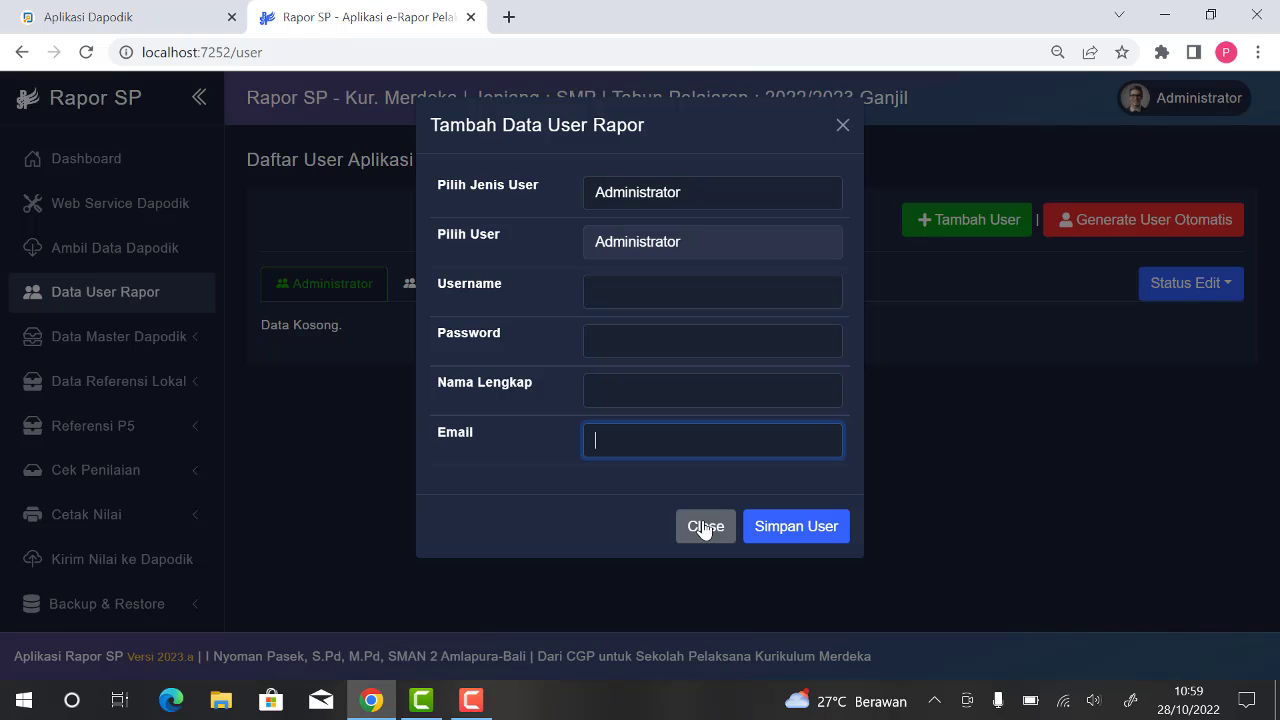
pyautogui.click(707, 537)
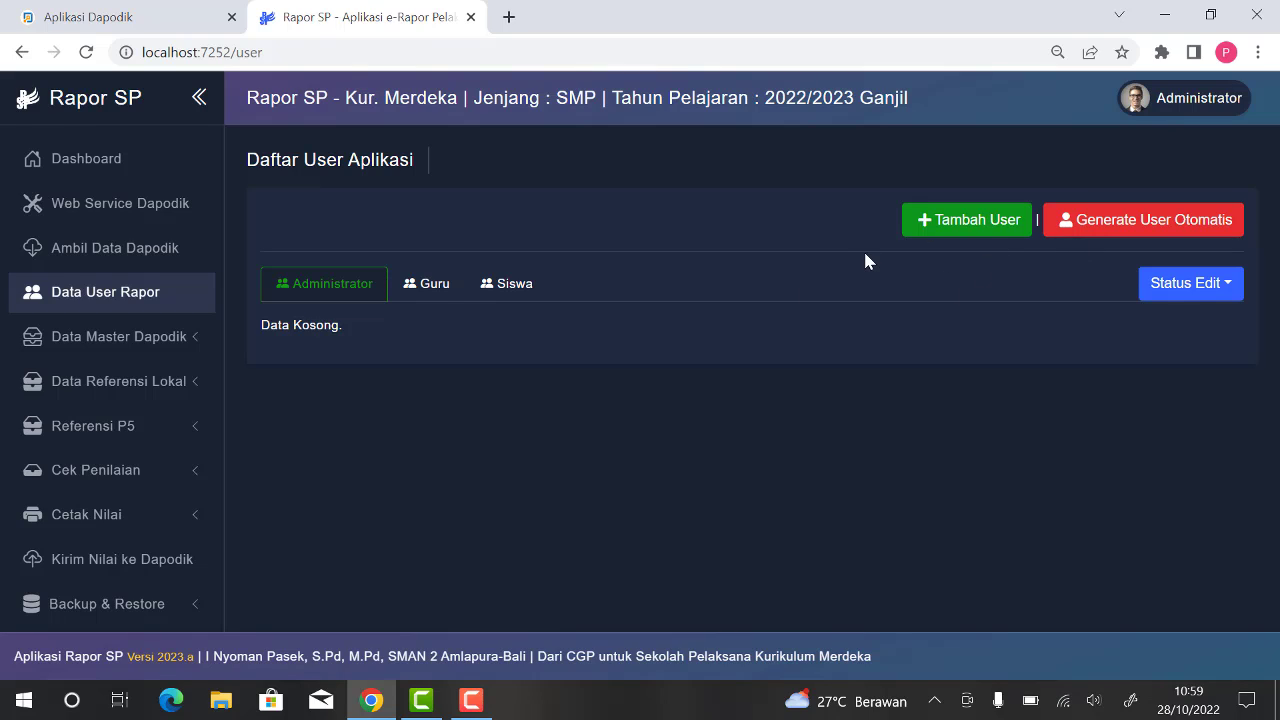
# Step: Generate the application's user accounts automatically and review the Guru and Siswa user lists
pyautogui.click(1164, 227)
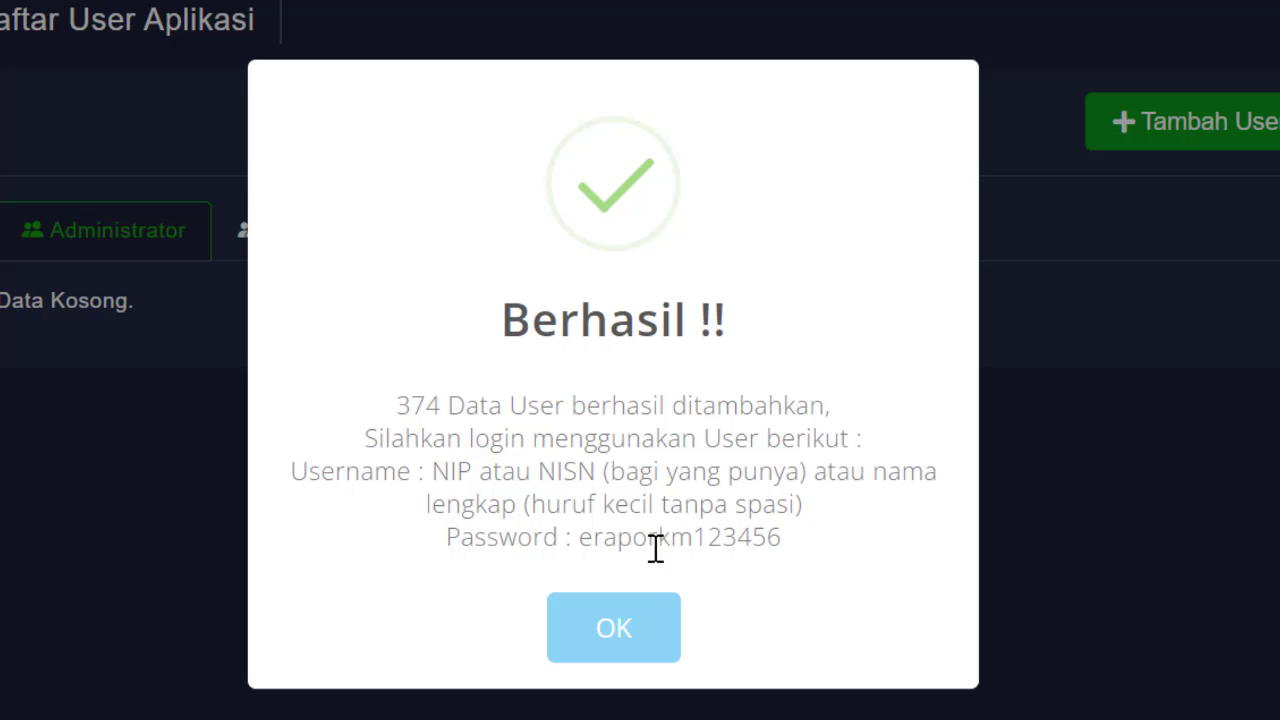
pyautogui.moveTo(297, 472); pyautogui.dragTo(814, 554)
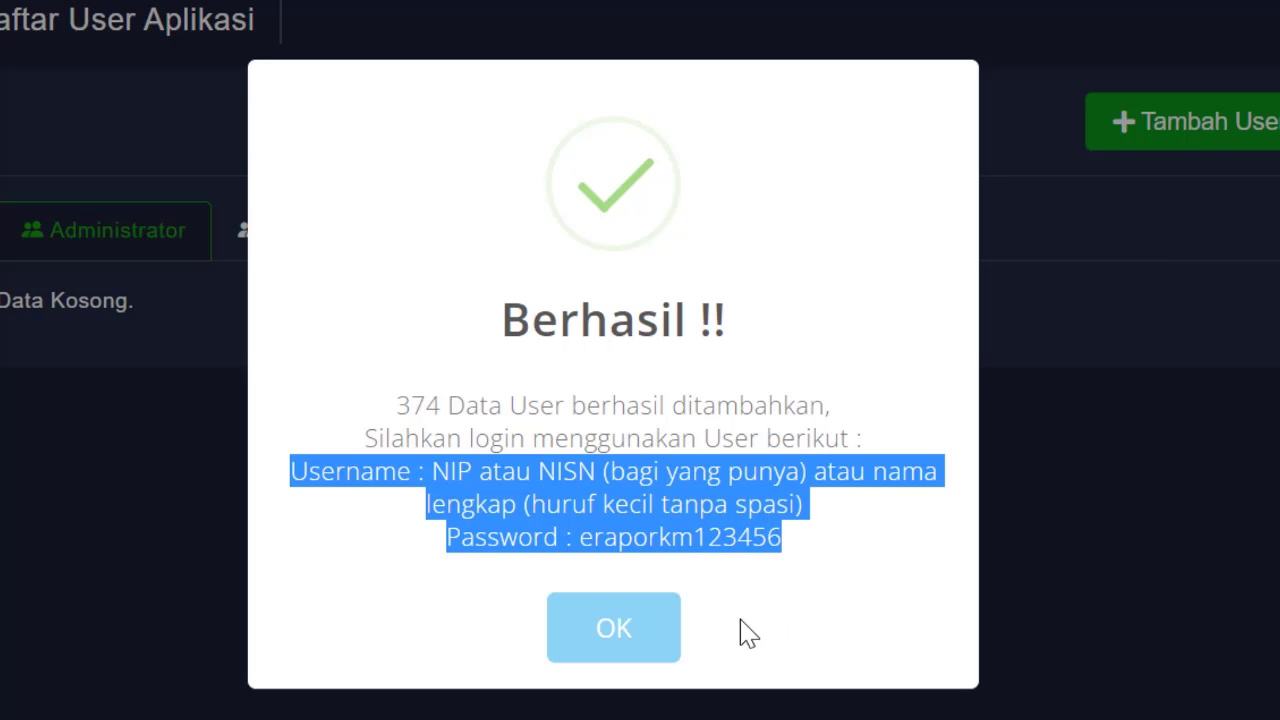
pyautogui.click(627, 640)
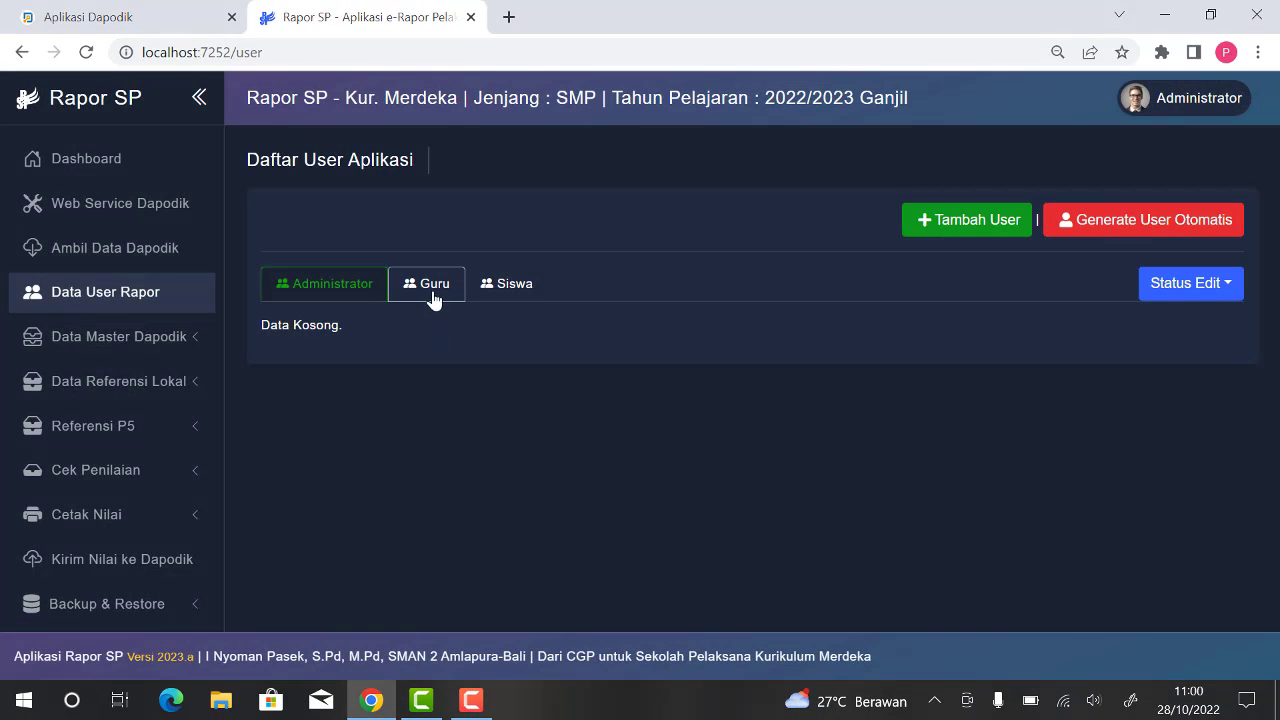
pyautogui.click(433, 299)
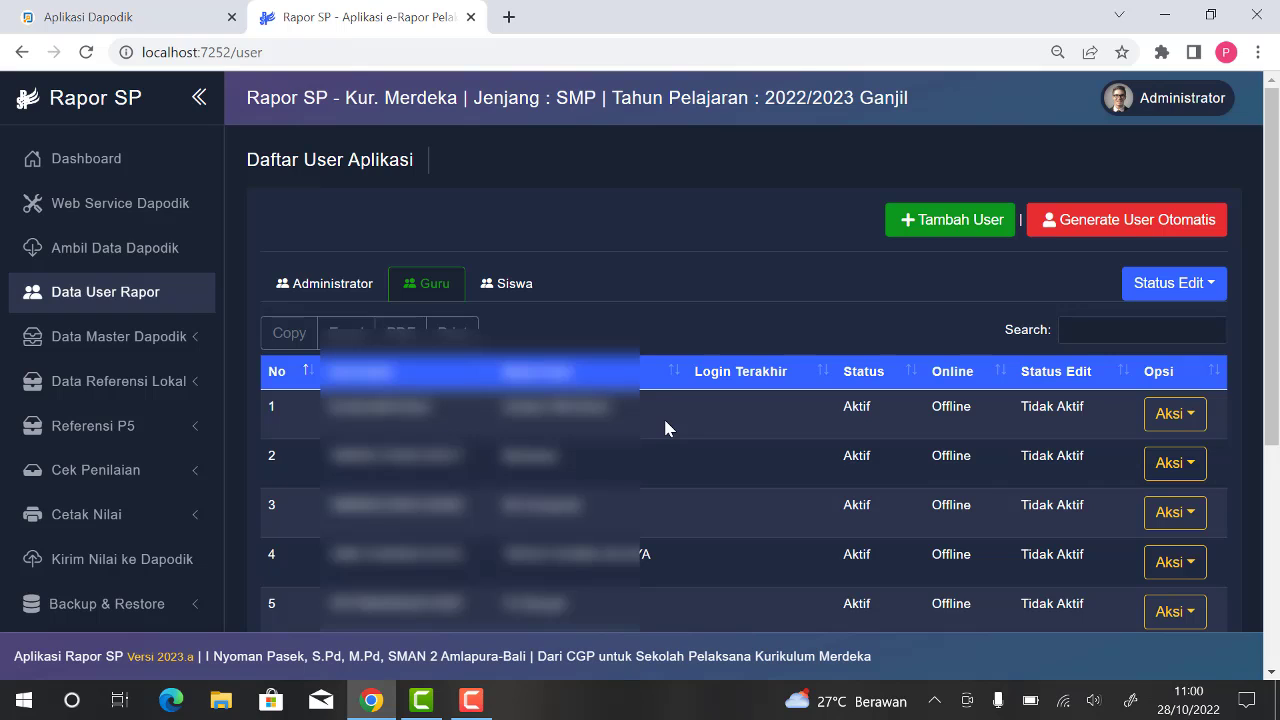
pyautogui.click(507, 289)
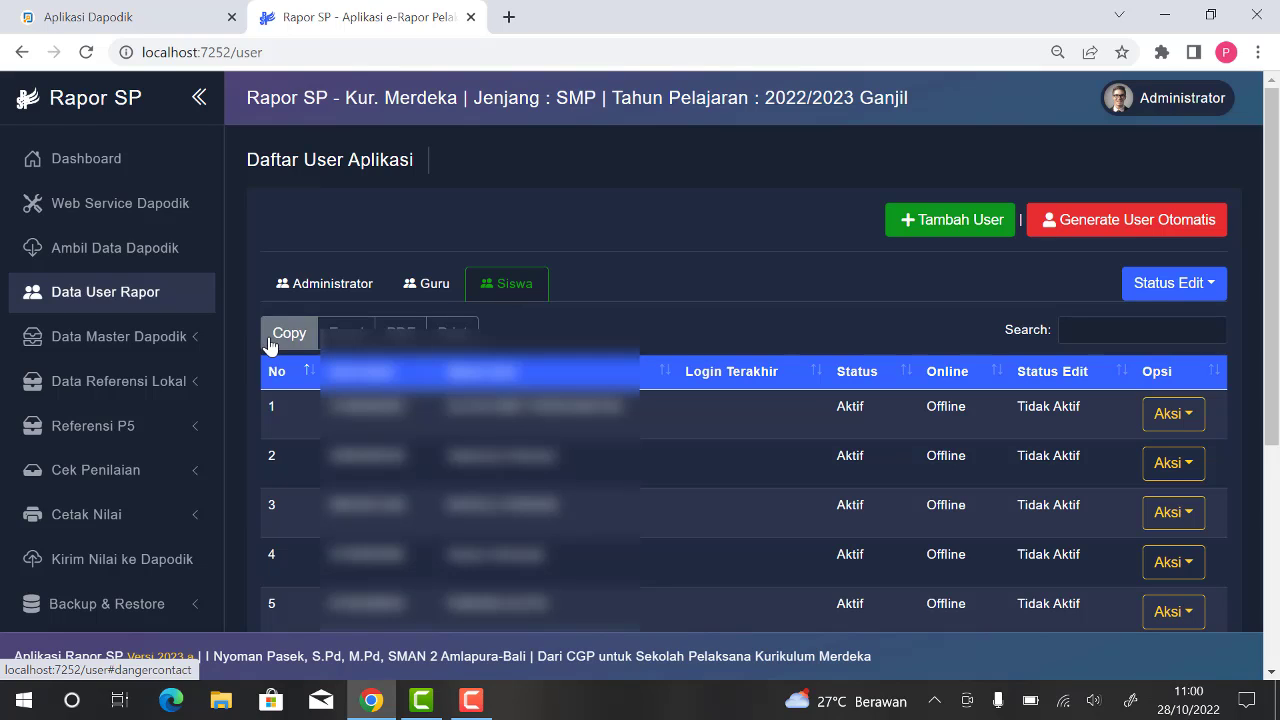
# Step: Look through the school, teacher, student and extracurricular records in the Dapodik master data
pyautogui.click(173, 338)
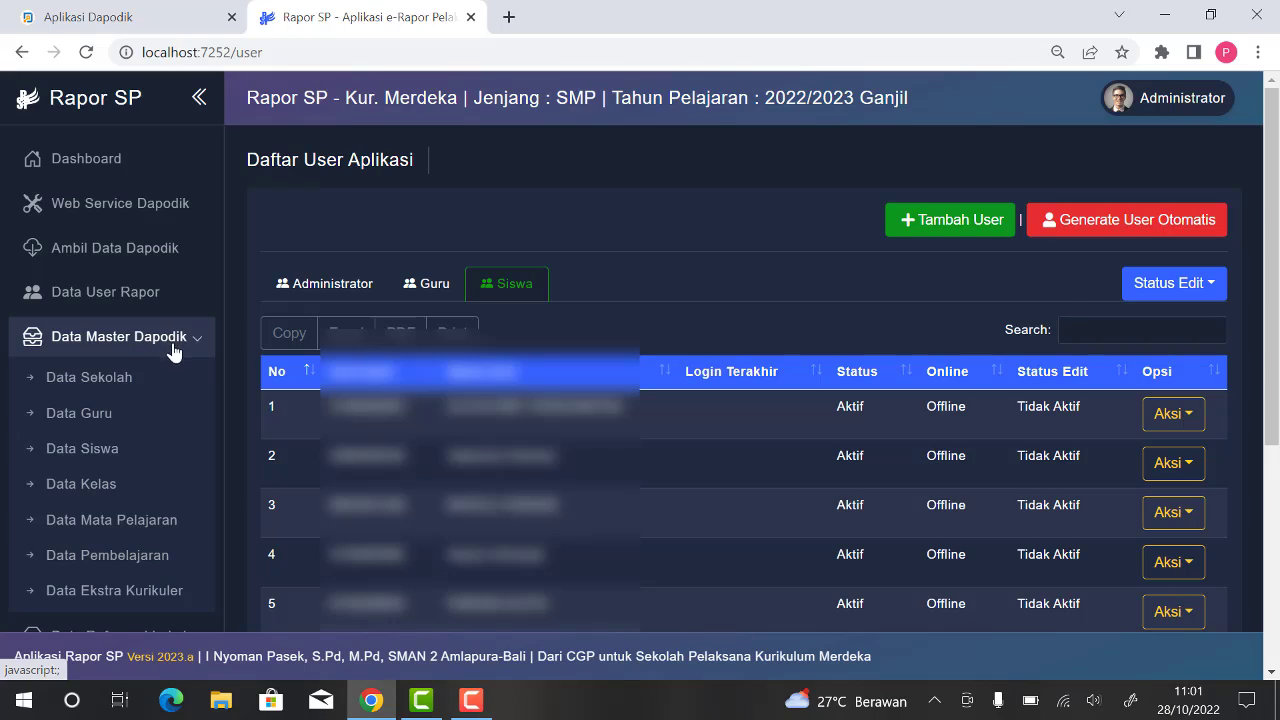
pyautogui.click(121, 387)
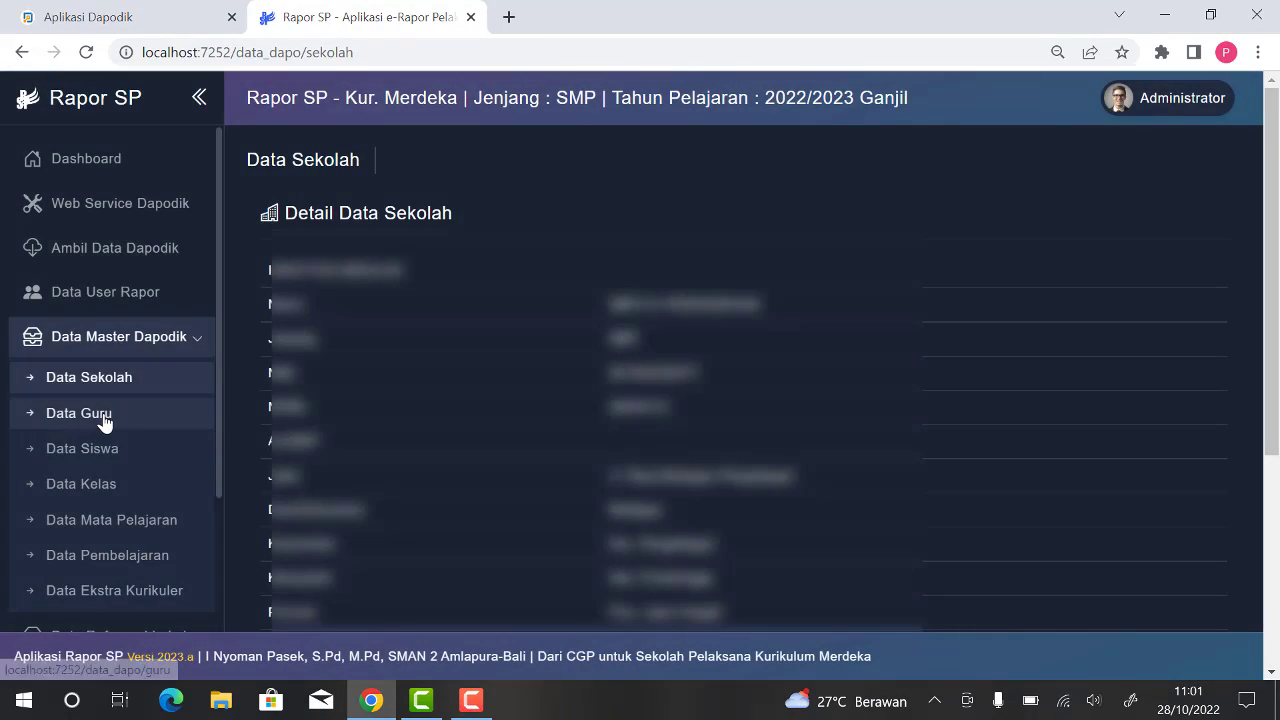
pyautogui.click(104, 419)
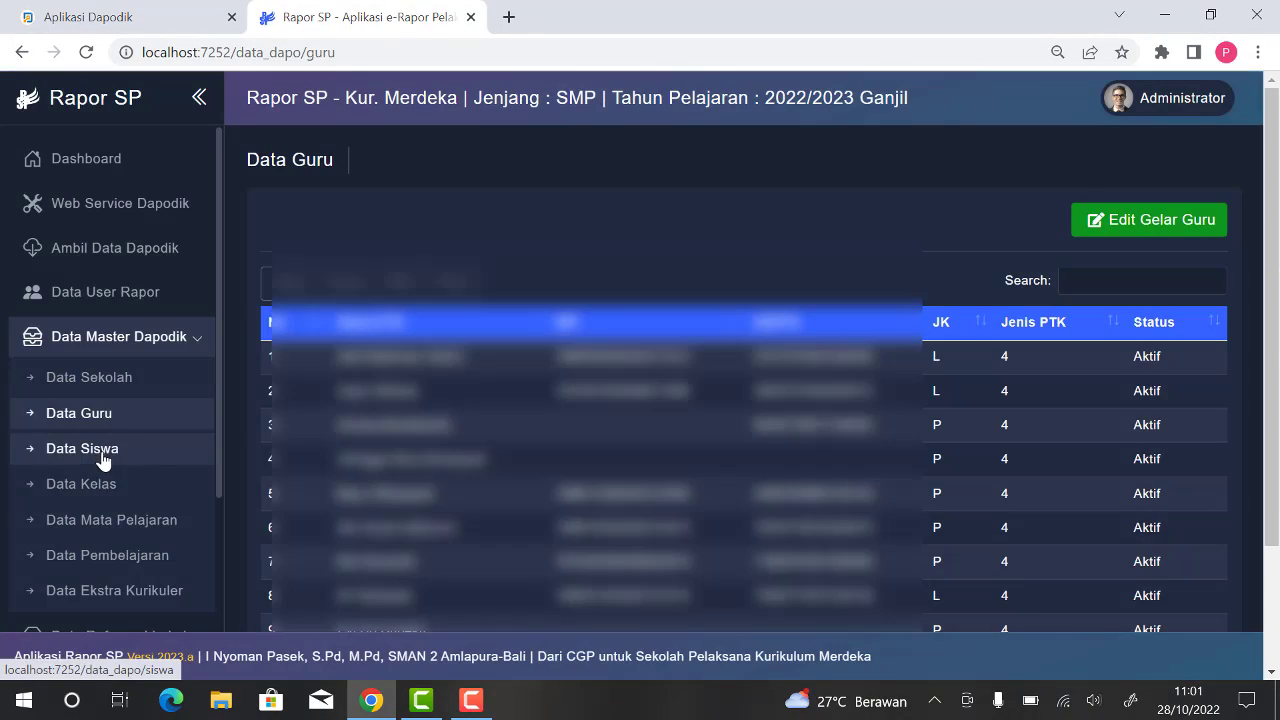
pyautogui.click(100, 455)
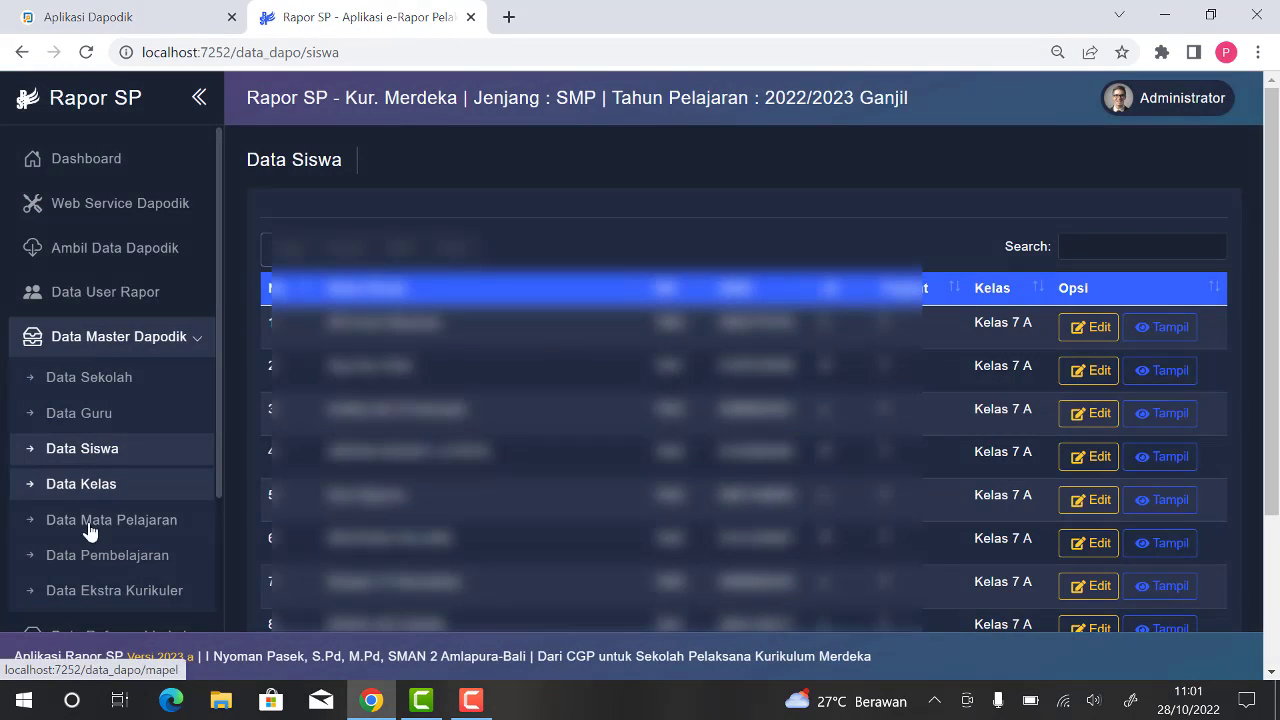
pyautogui.click(127, 592)
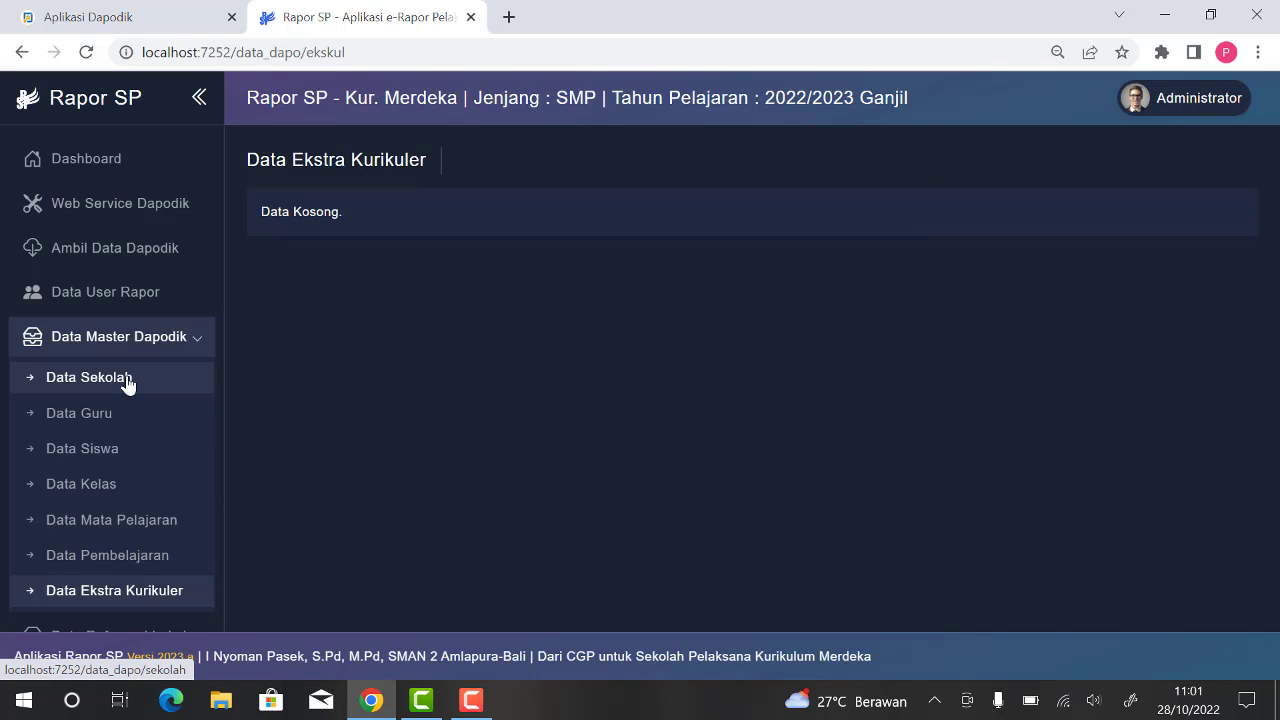
# Step: Append the title ",S.Pd" to the principal's name in the school data and save the change
pyautogui.click(130, 388)
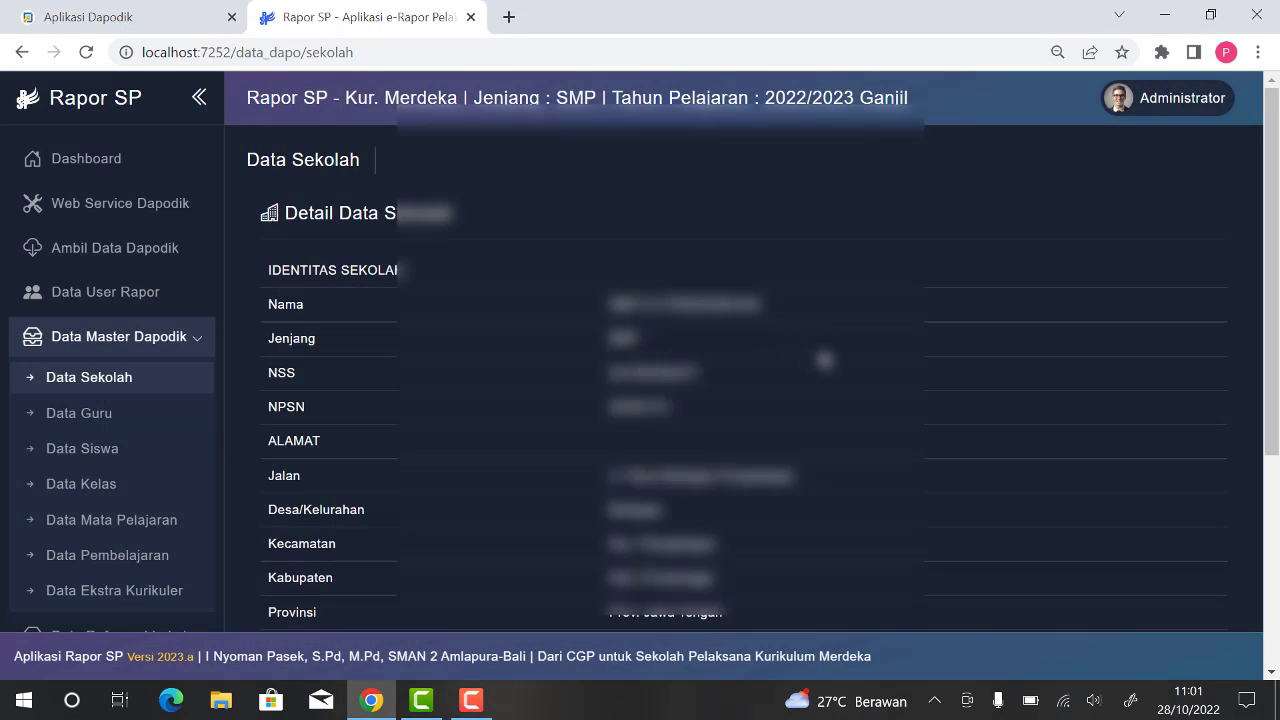
pyautogui.scroll(-4, 826, 362)
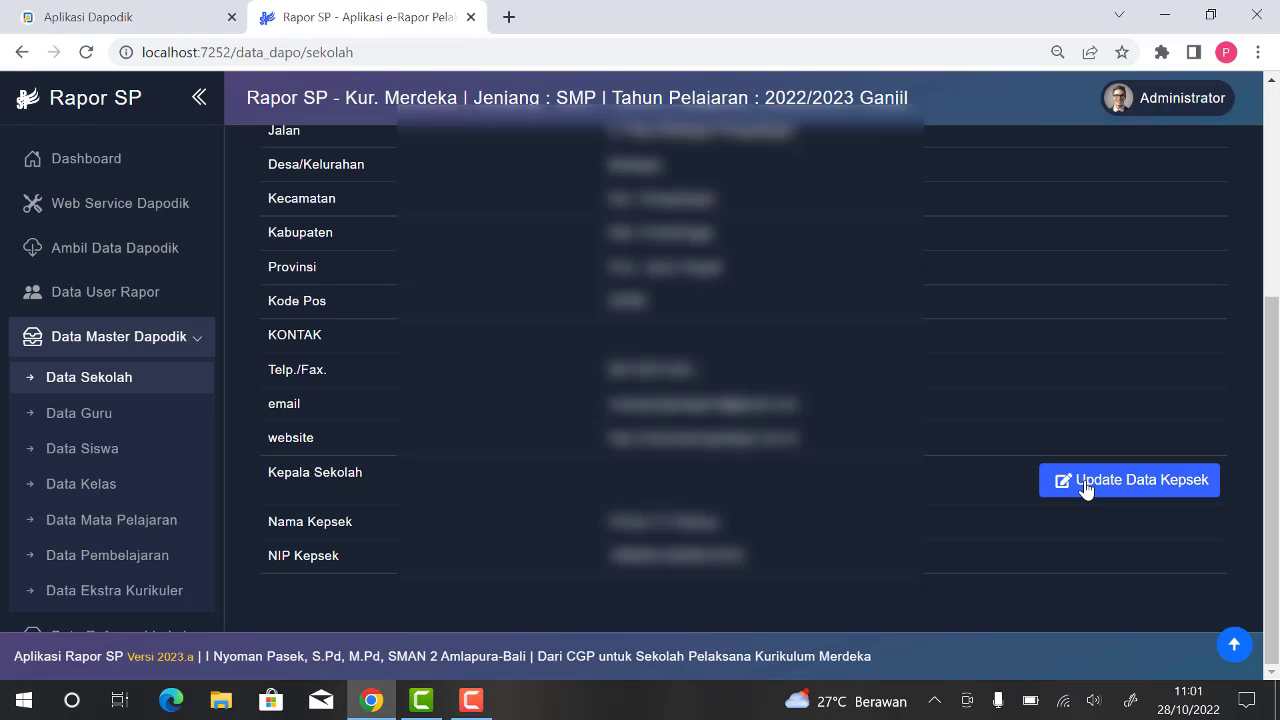
pyautogui.click(1087, 485)
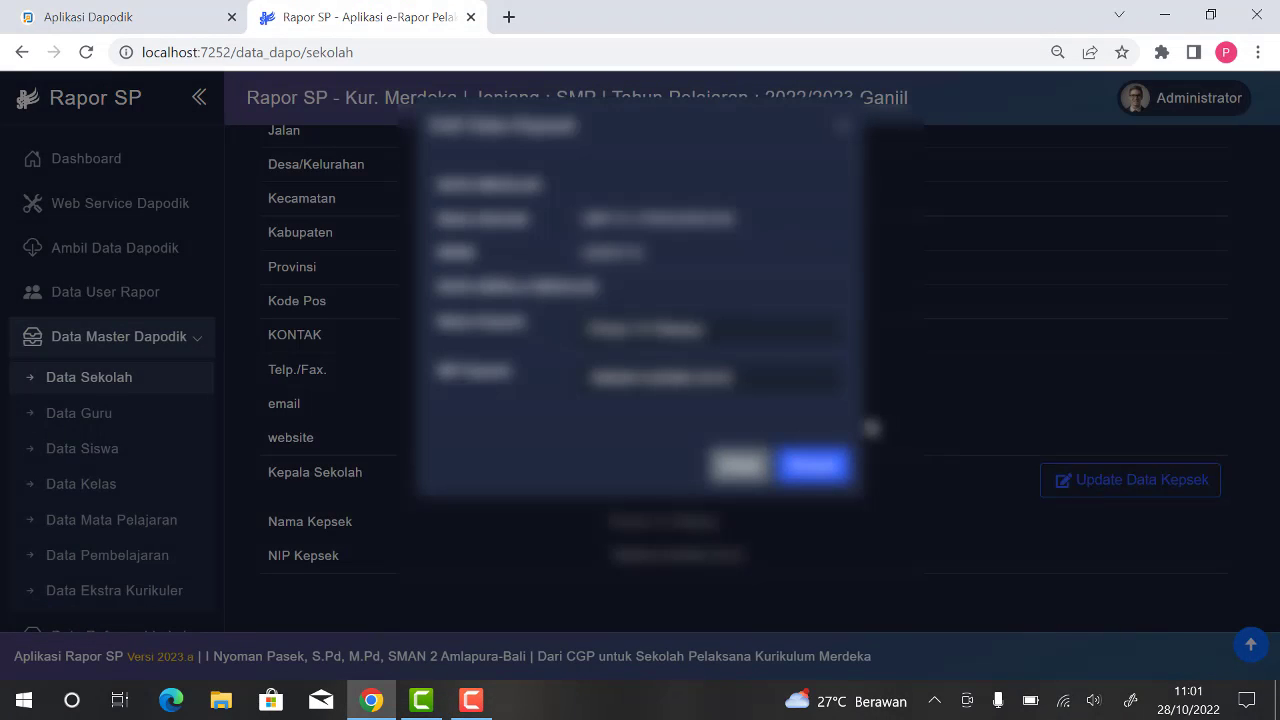
pyautogui.click(697, 334)
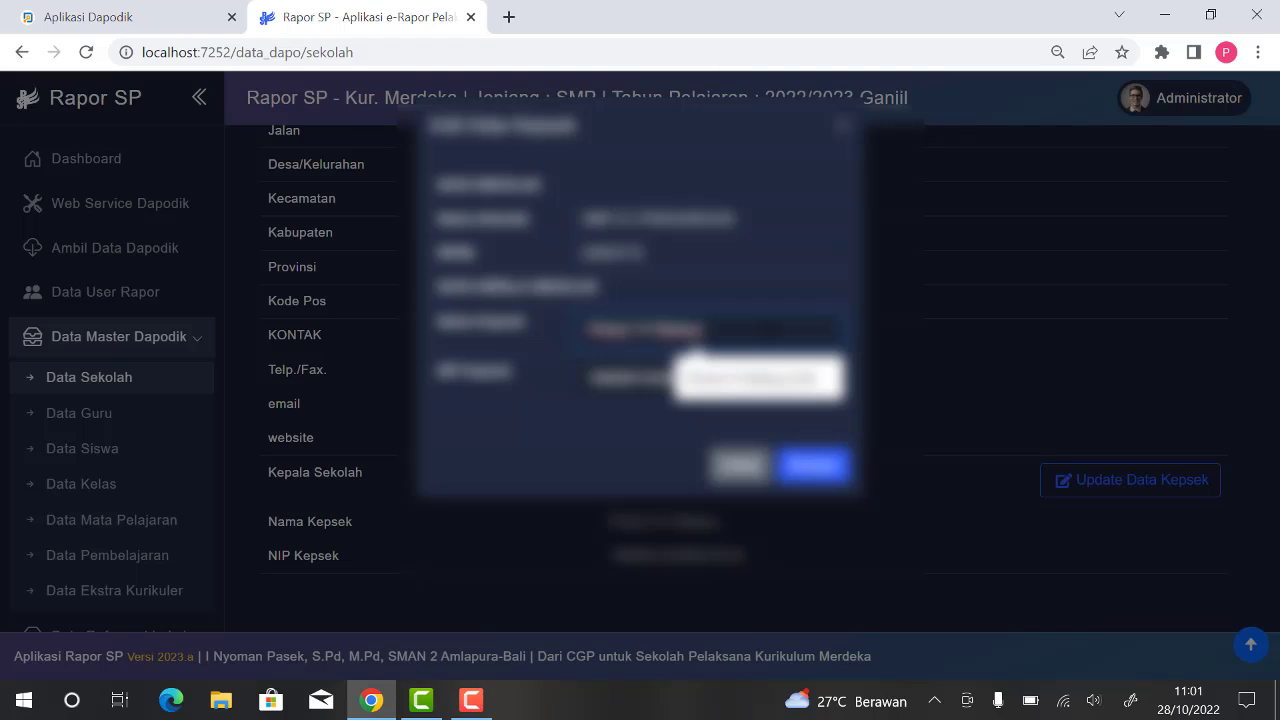
pyautogui.write(',S.Pd')
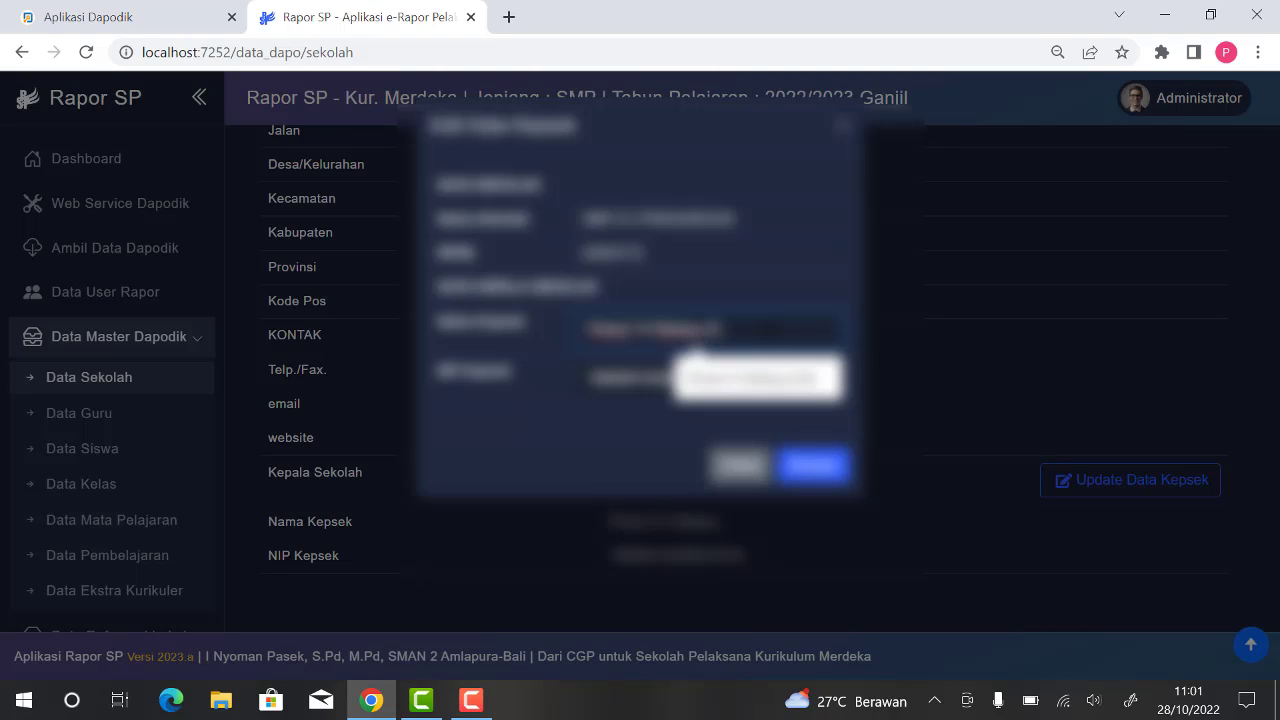
pyautogui.click(818, 470)
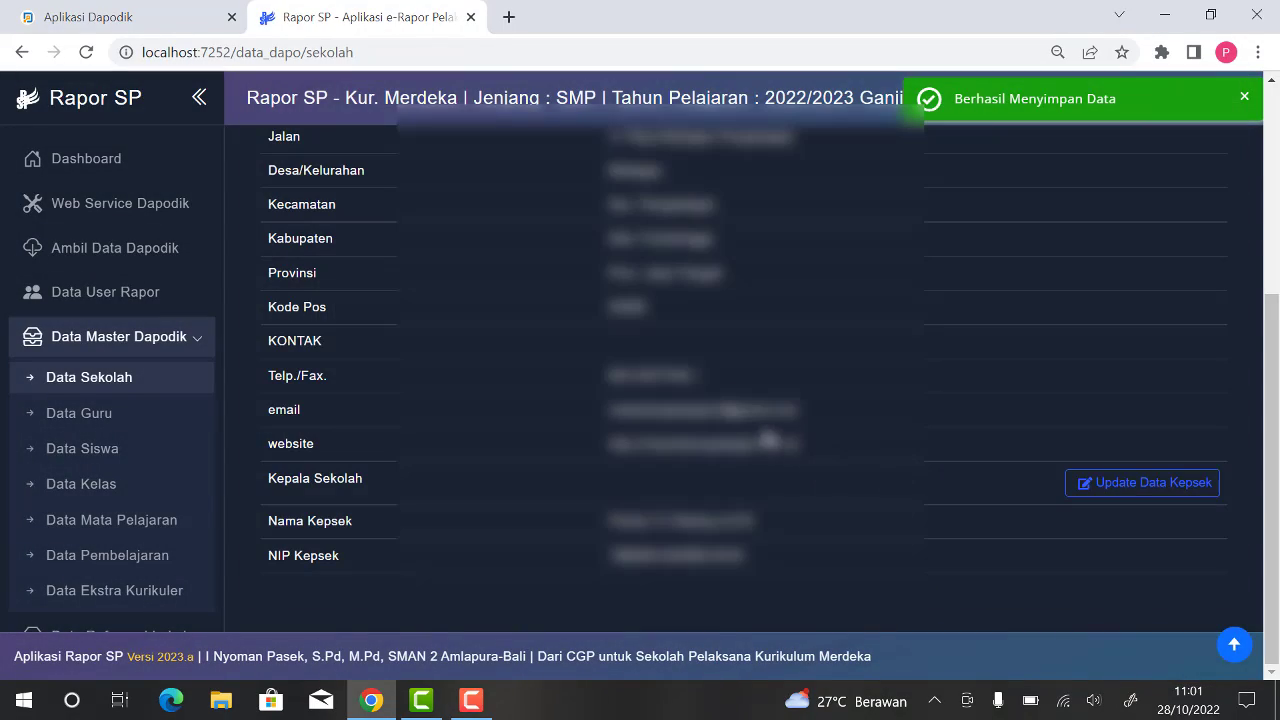
# Step: Look at the teachers' academic title editing page and at the details of the first student in the student data
pyautogui.click(60, 420)
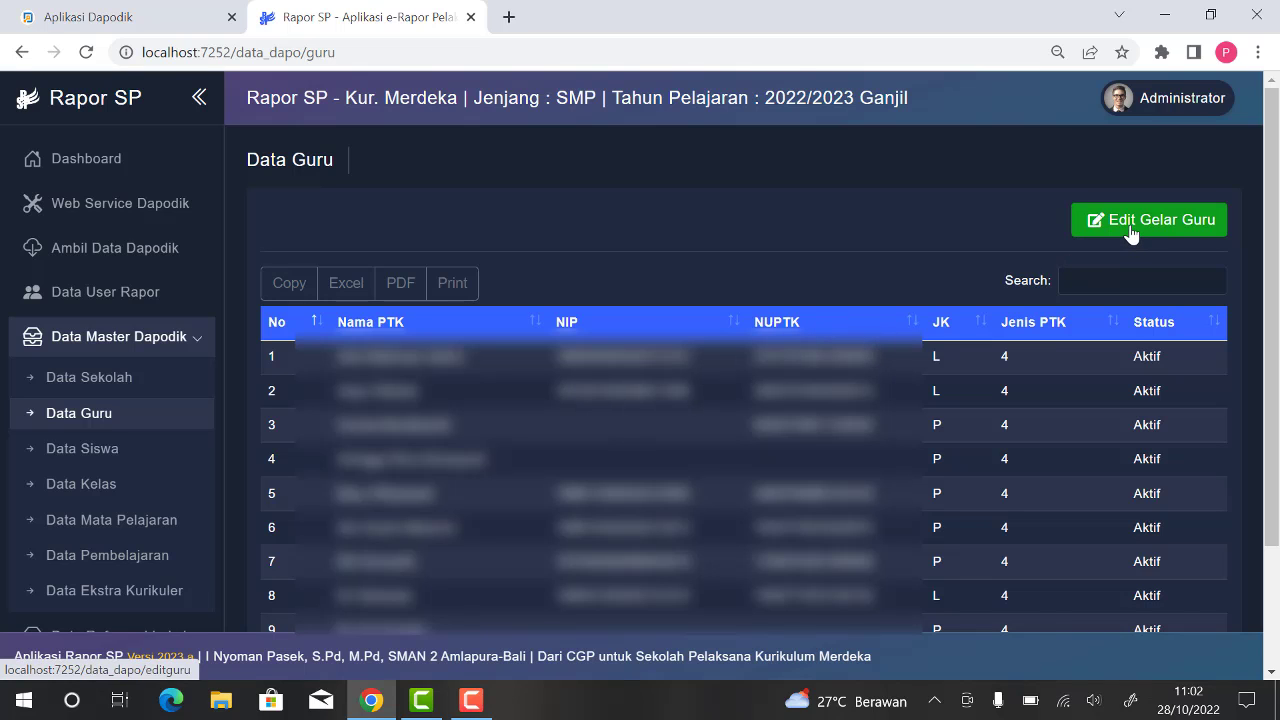
pyautogui.click(1131, 233)
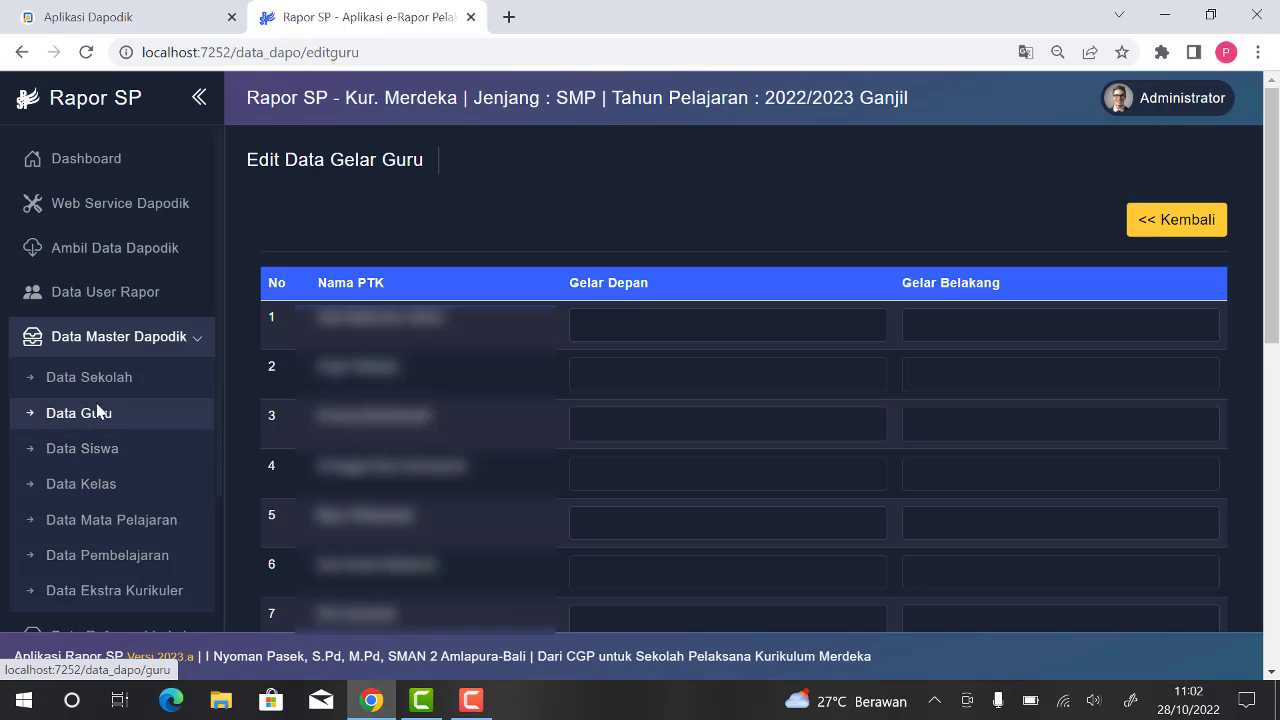
pyautogui.click(100, 450)
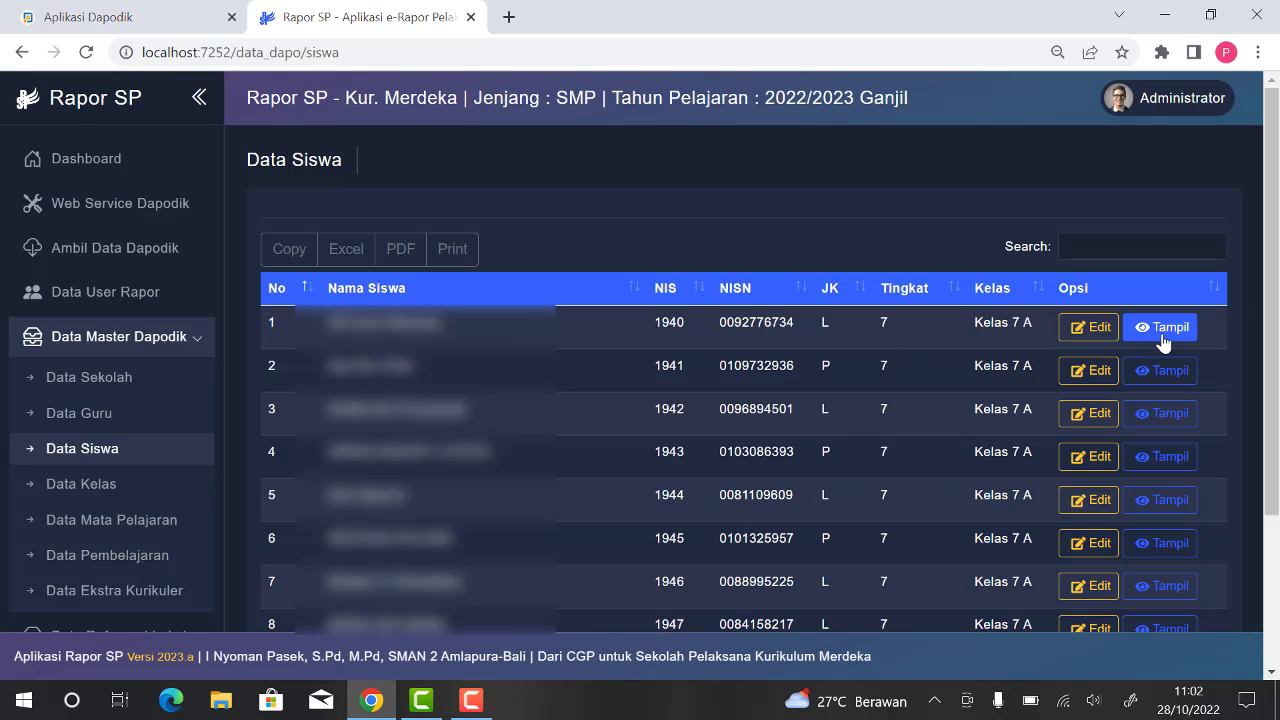
pyautogui.click(1162, 330)
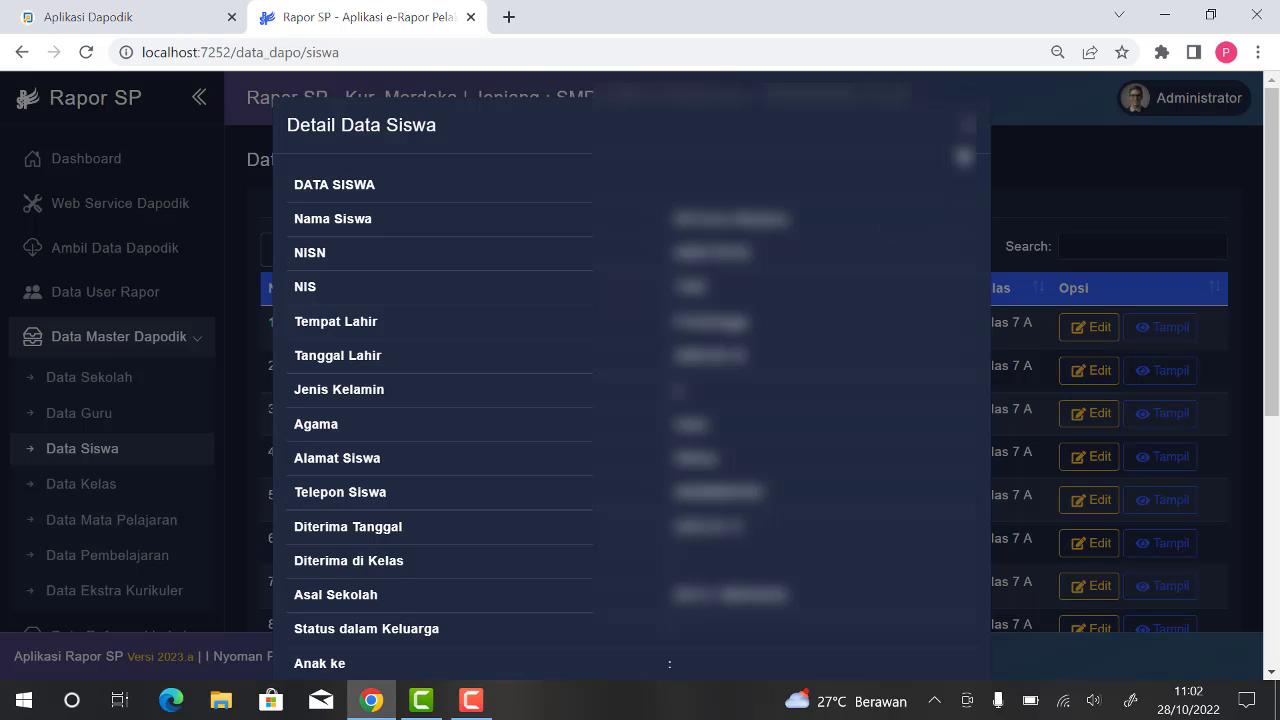
pyautogui.click(968, 124)
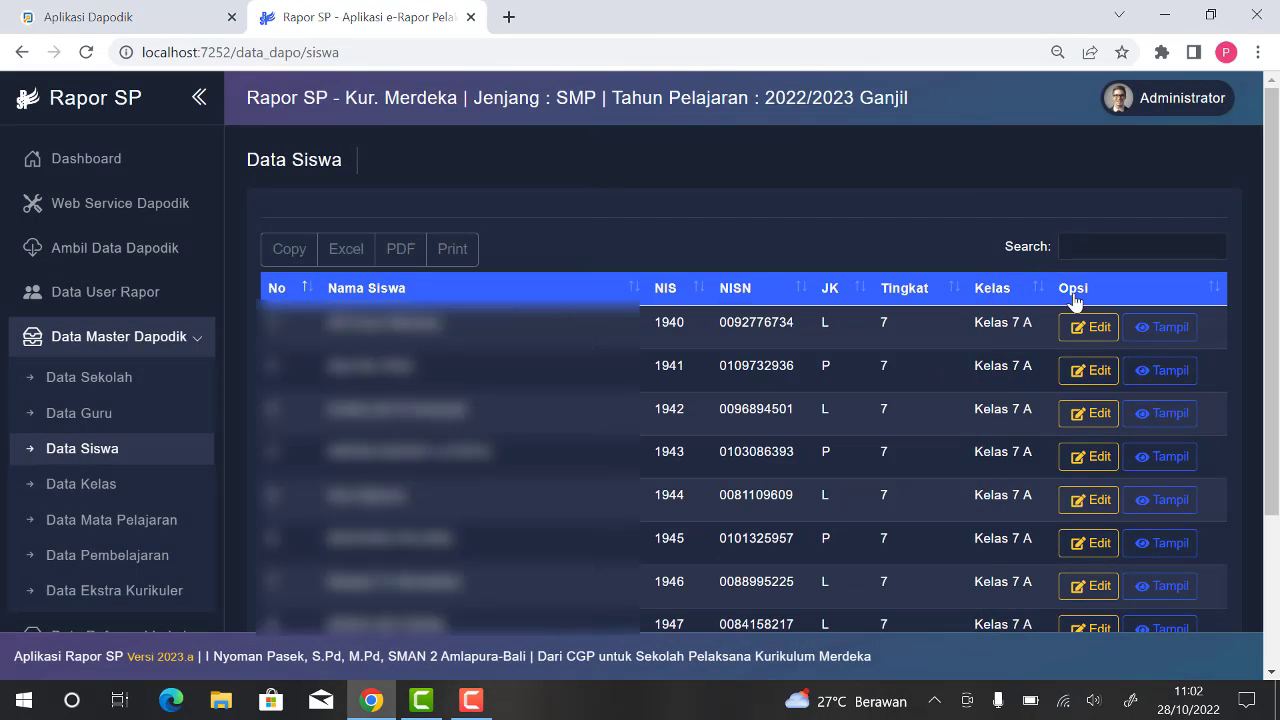
# Step: Open the first student's supplementary data for editing, go through its fields and save the record
pyautogui.click(1103, 330)
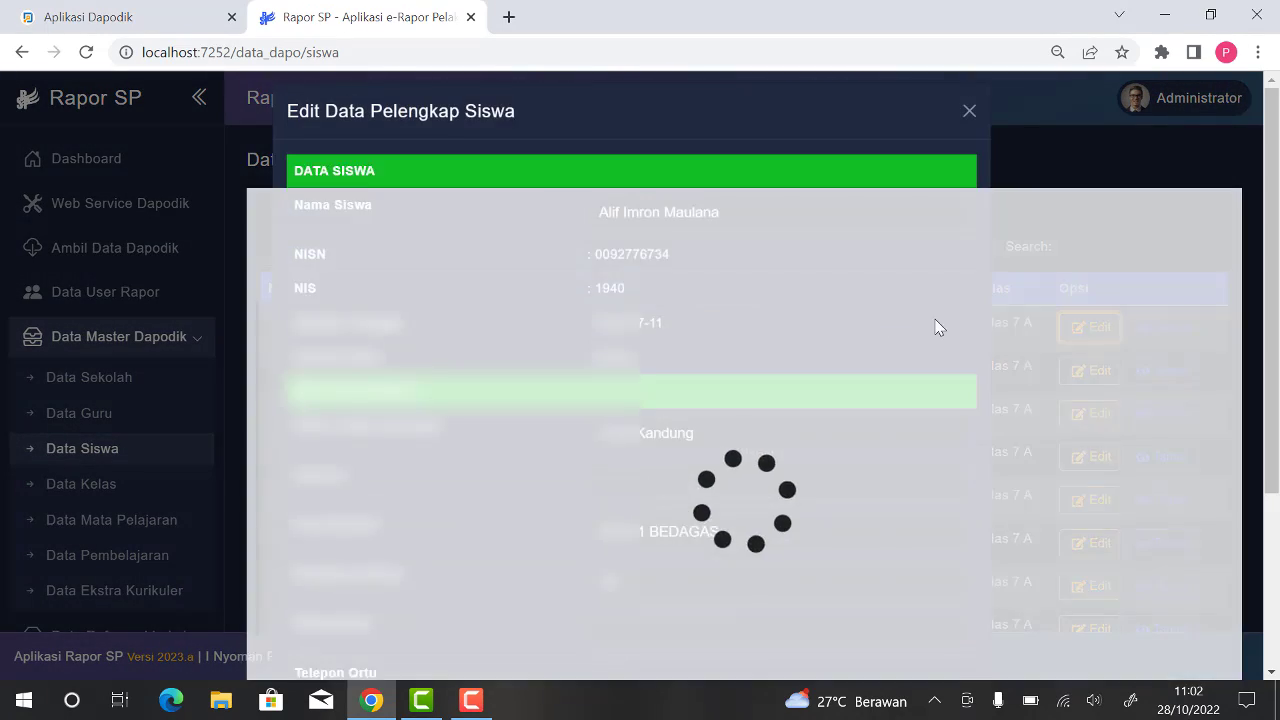
pyautogui.scroll(-2, 766, 340)
pyautogui.scroll(-1, 766, 340)
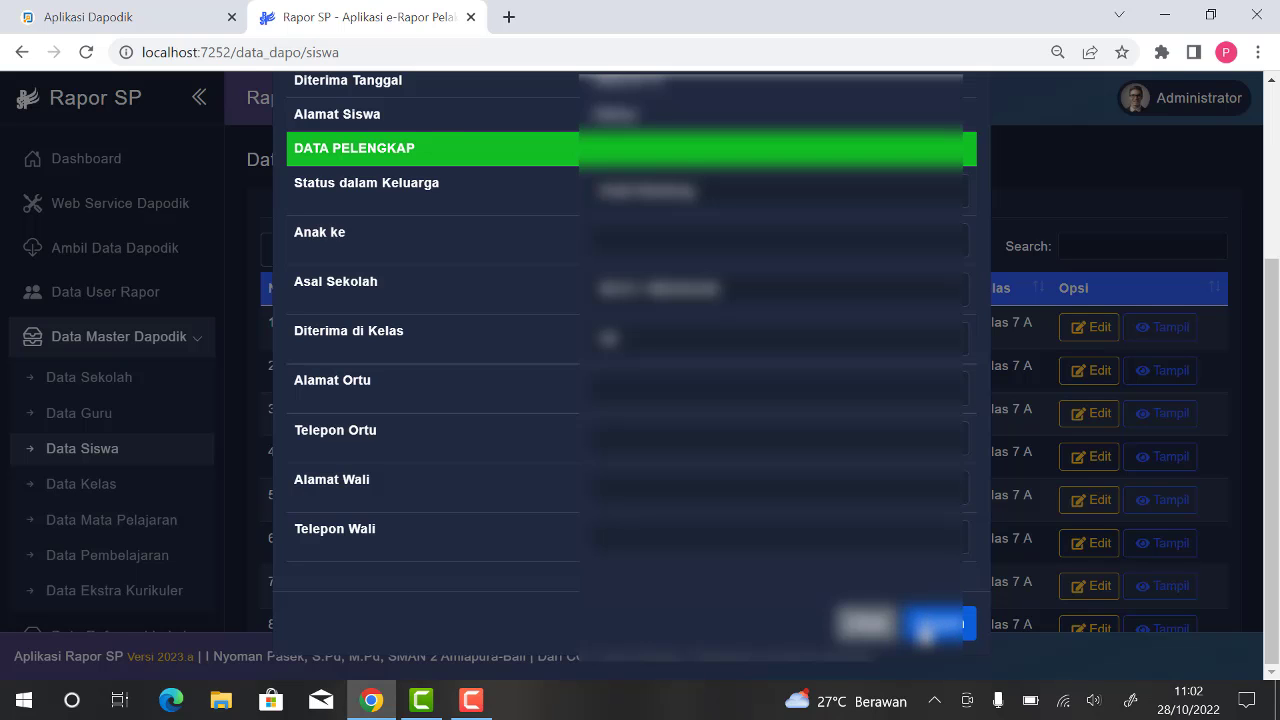
pyautogui.click(926, 632)
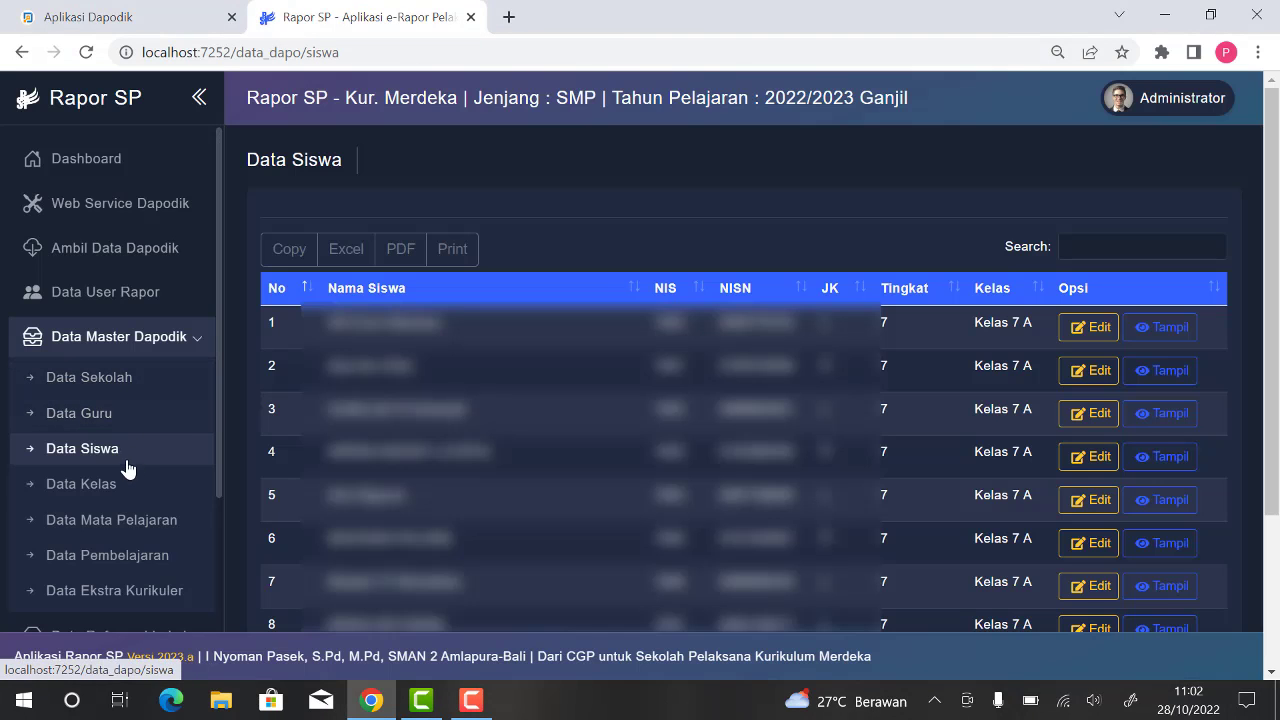
# Step: Review the regular classes and their homeroom teachers in the class data
pyautogui.click(120, 487)
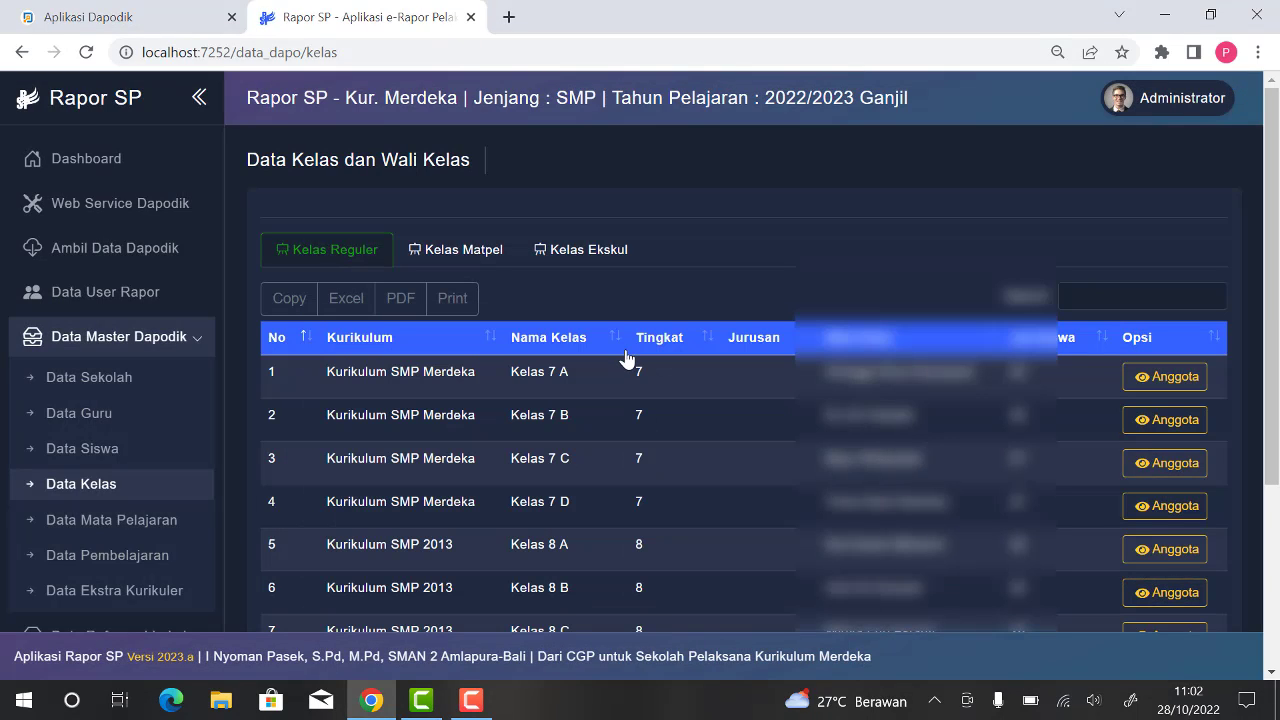
pyautogui.scroll(-1, 625, 358)
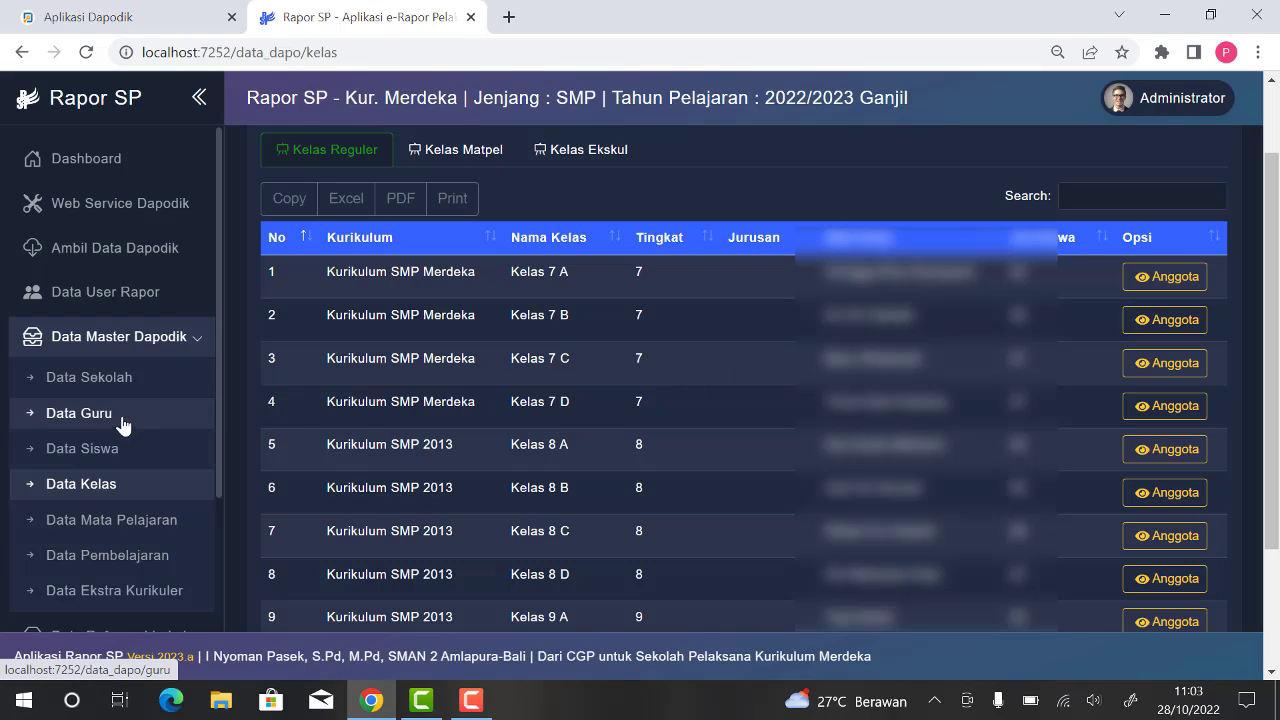
pyautogui.scroll(-1, 123, 414)
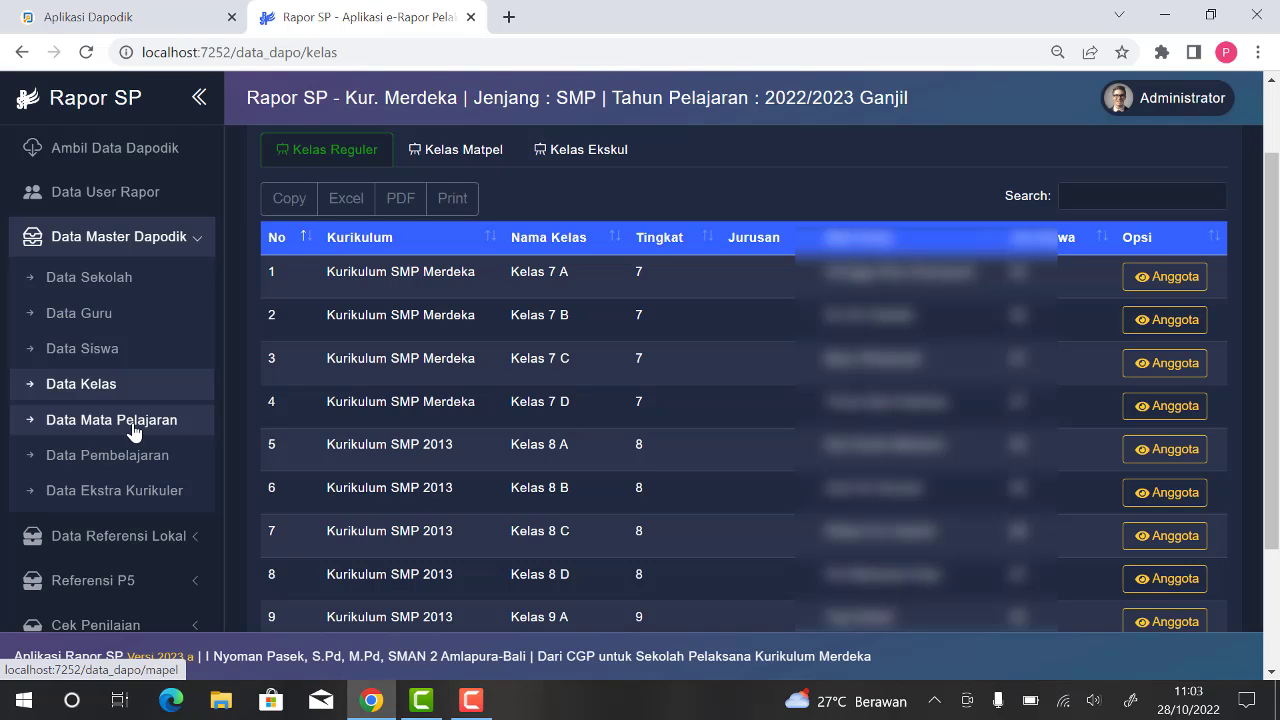
# Step: Give the subjects short names, including PAI, Pkn, IPA, IPS, PJOK, BK, SBK, PKY, INF and TIK, and save the changes
pyautogui.click(134, 428)
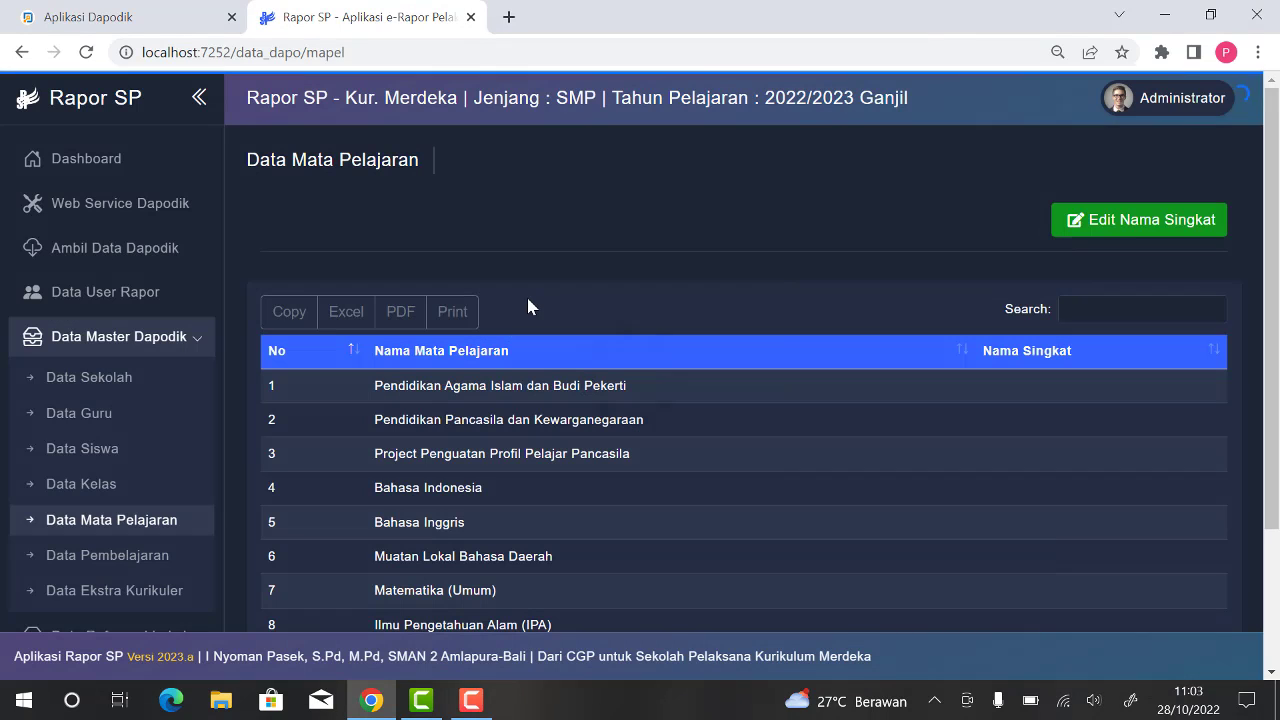
pyautogui.scroll(-1, 544, 300)
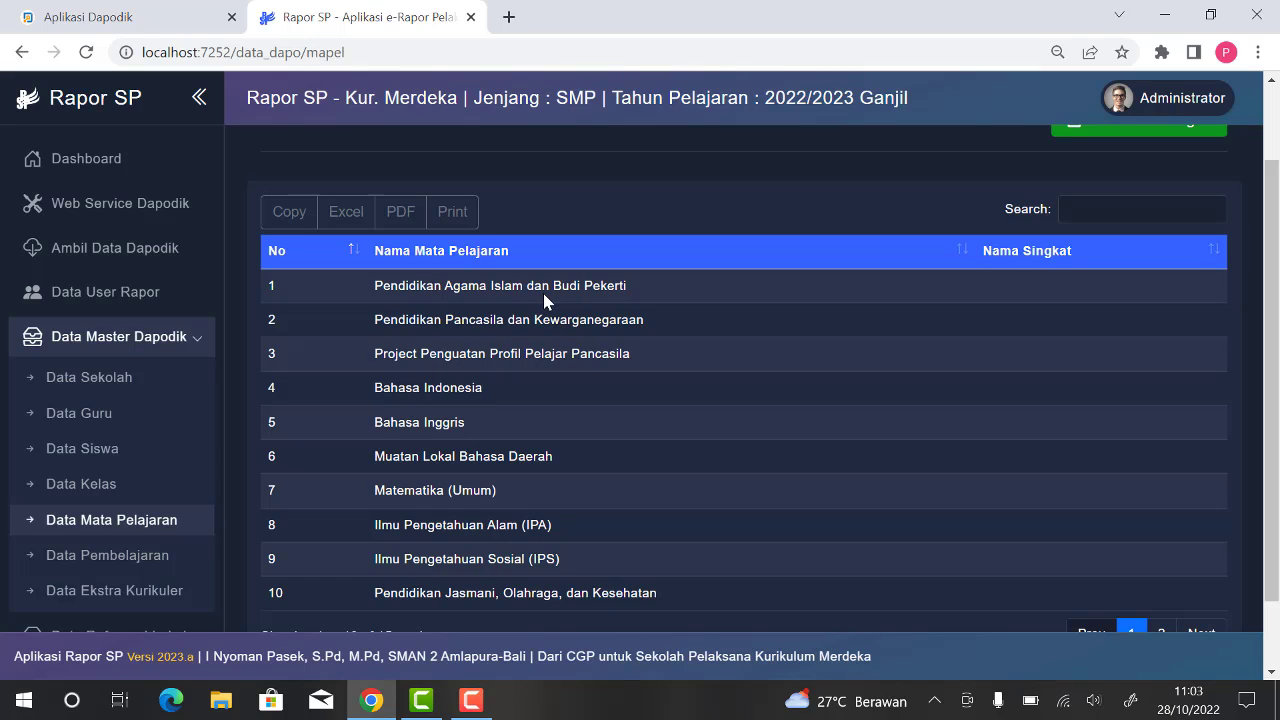
pyautogui.scroll(1, 543, 293)
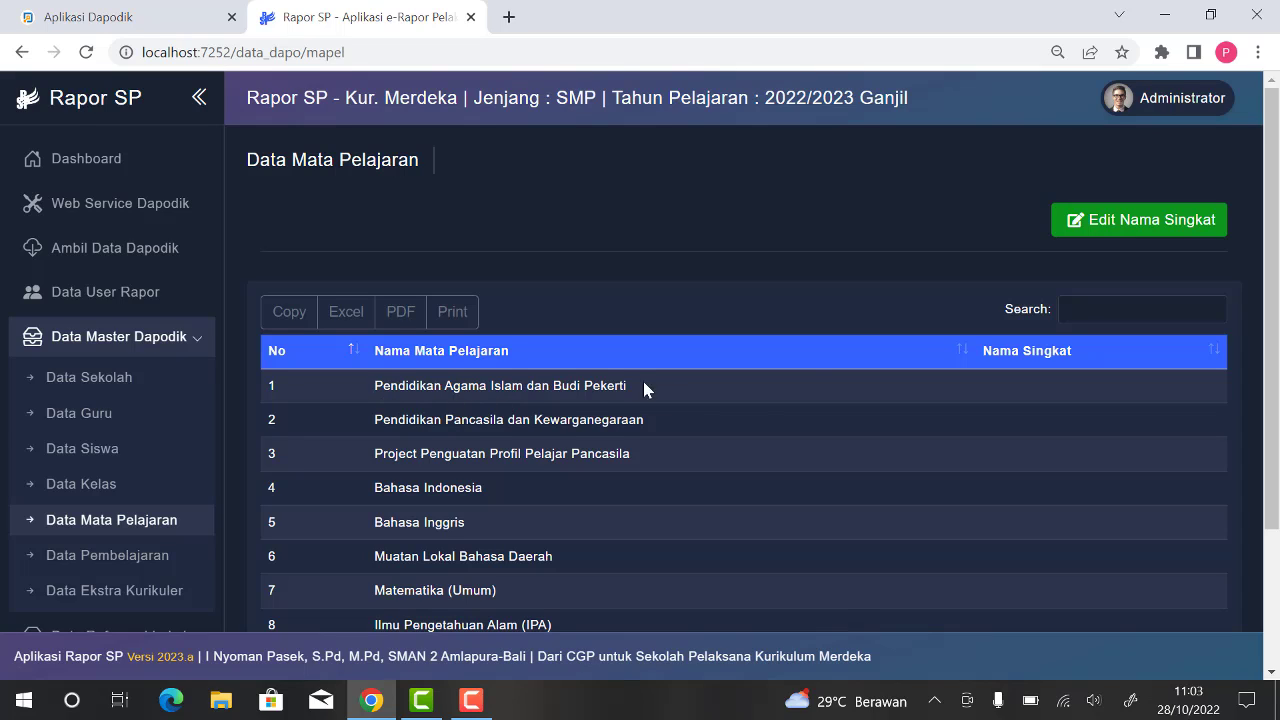
pyautogui.click(1117, 226)
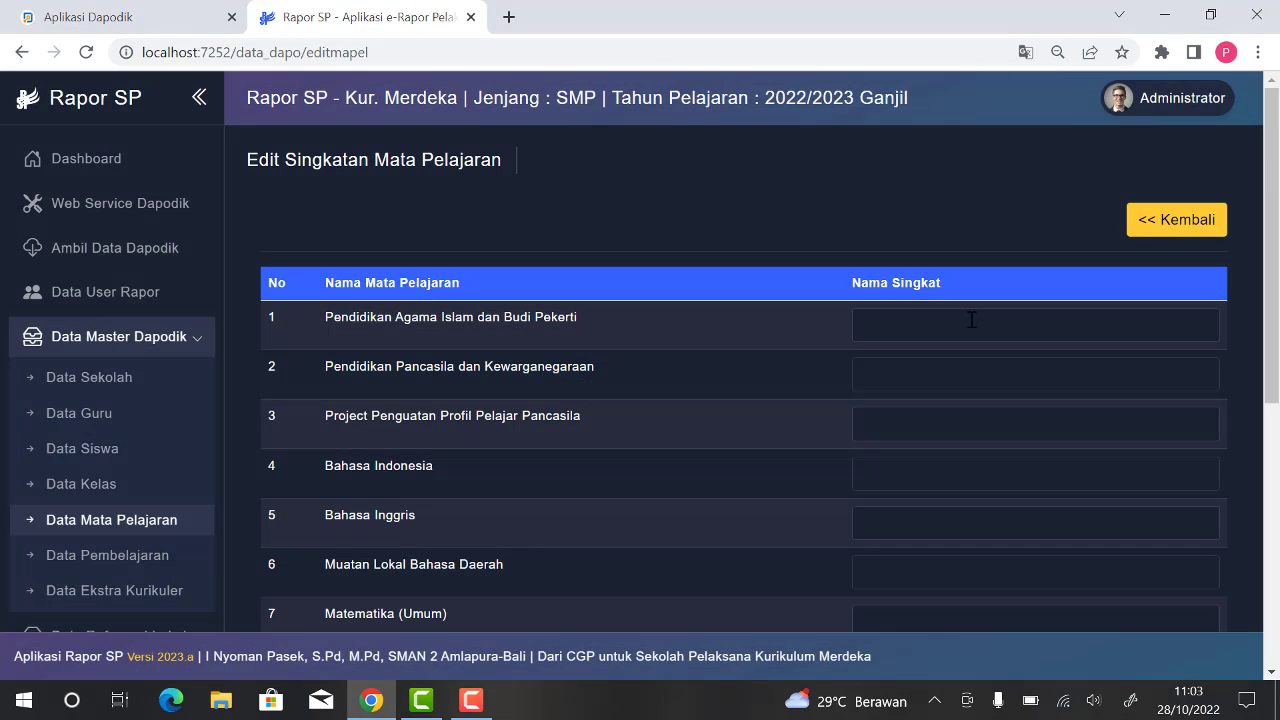
pyautogui.click(971, 320)
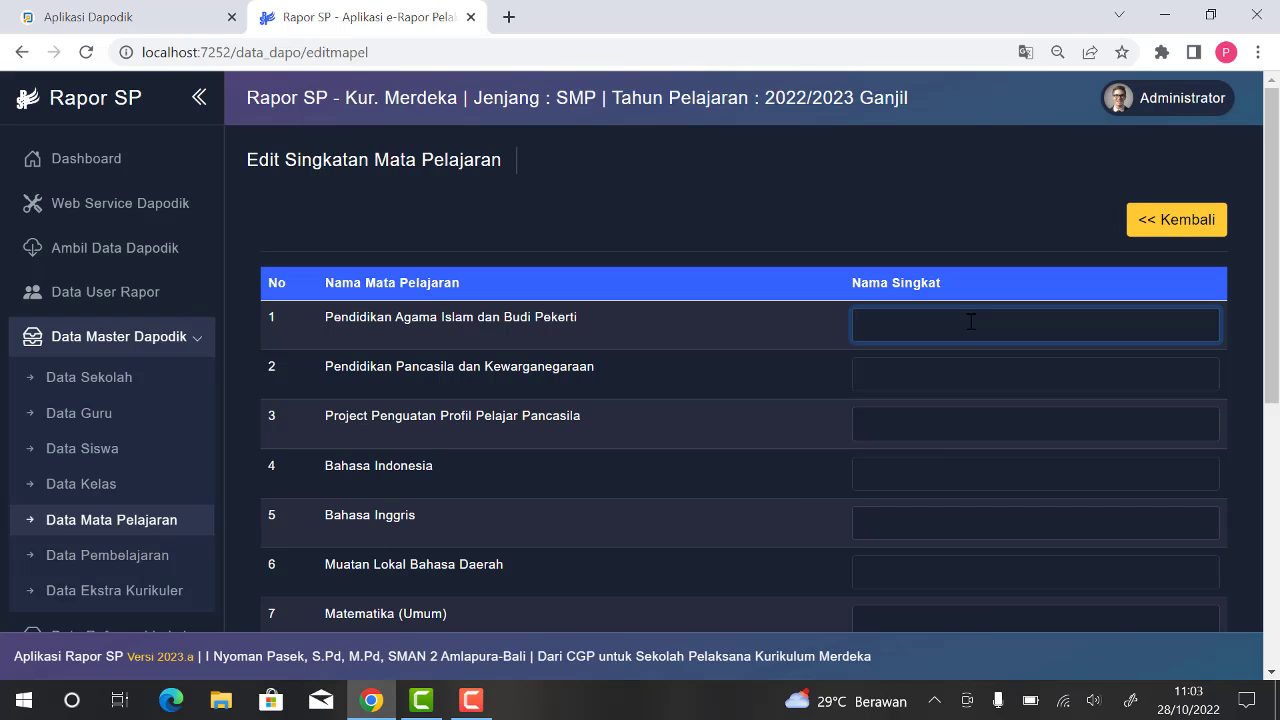
pyautogui.write('PAI')
pyautogui.scroll(-1, 968, 315)
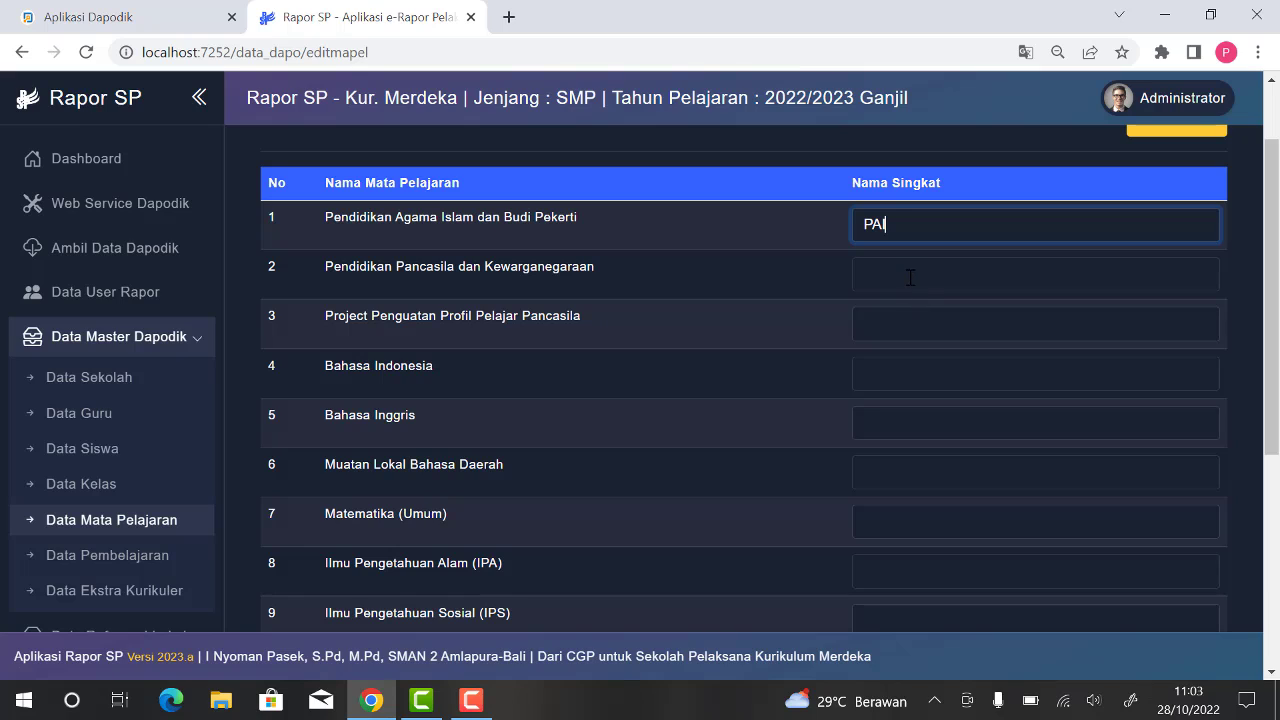
pyautogui.click(910, 277)
pyautogui.write('Pkn')
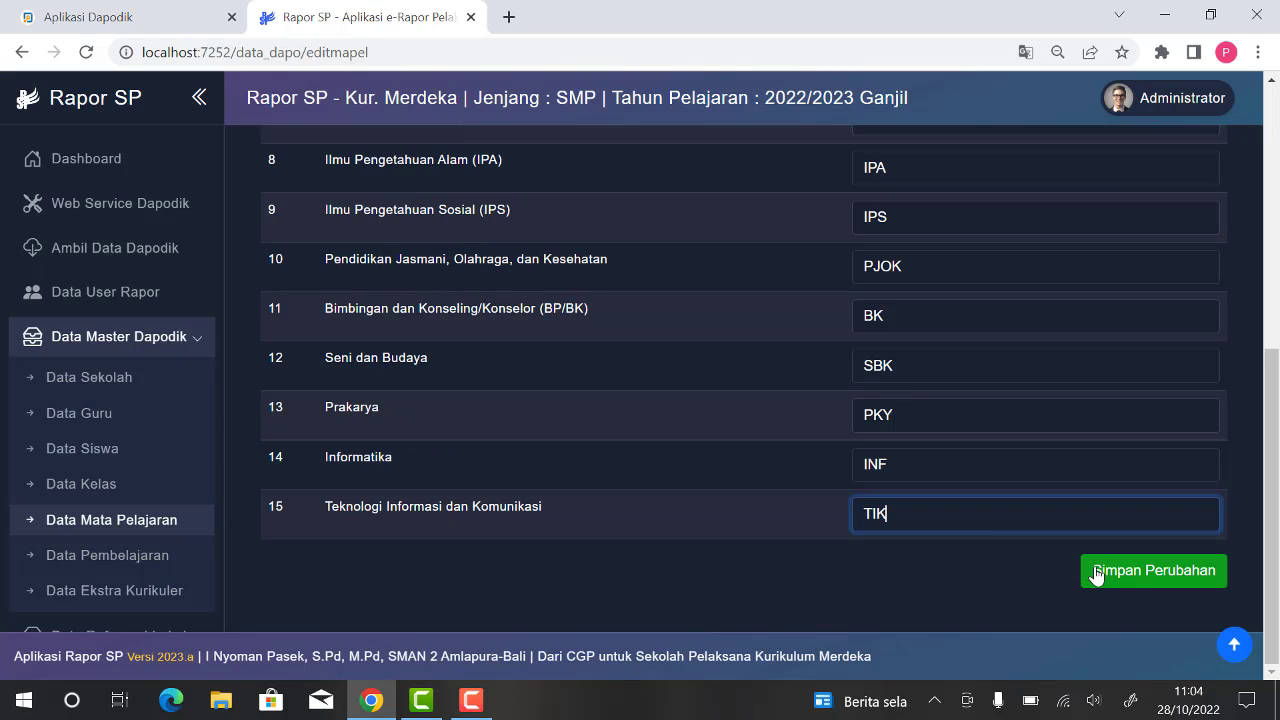
pyautogui.click(1088, 572)
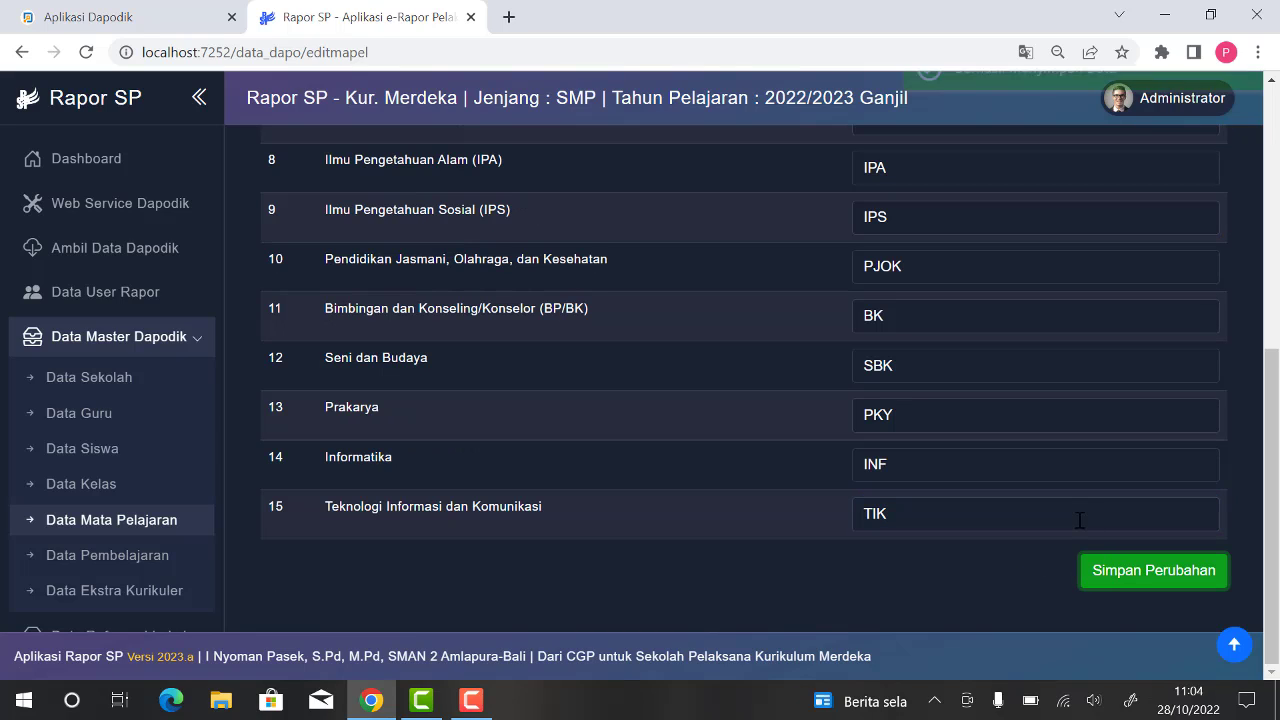
# Step: Review the saved short names of the subjects on the subject abbreviation editing page
pyautogui.scroll(5, 991, 348)
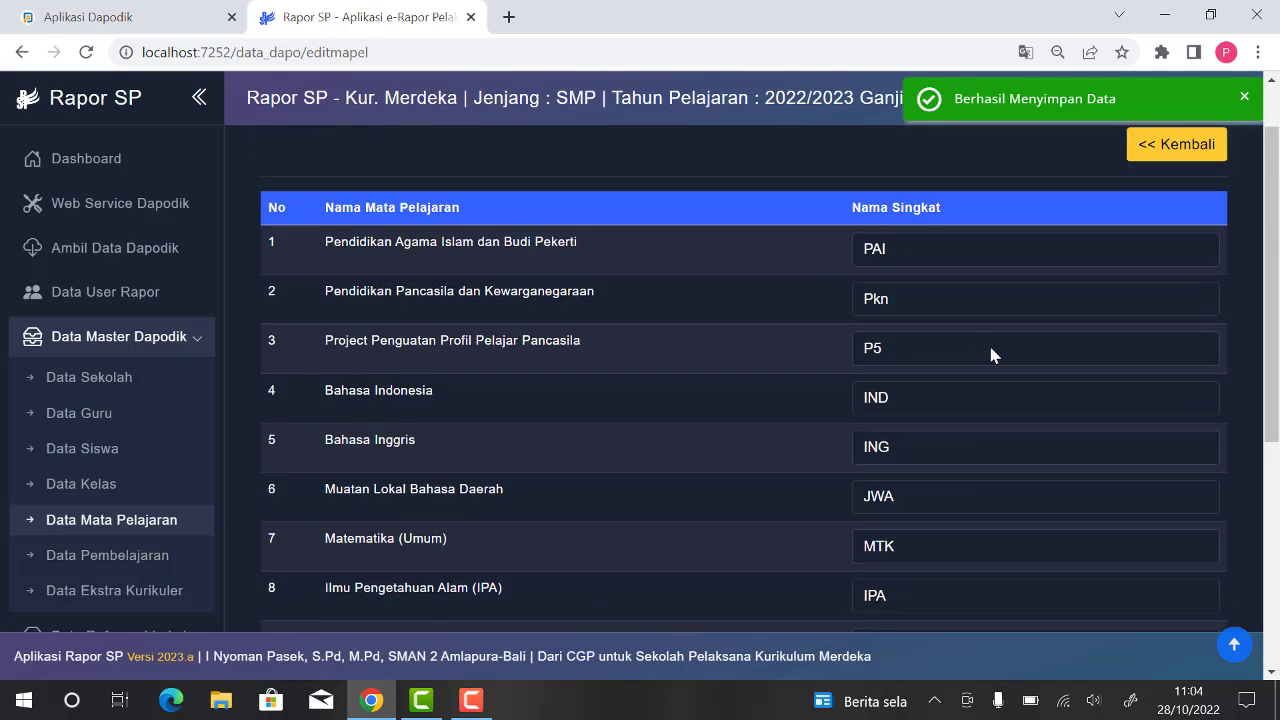
pyautogui.scroll(1, 991, 355)
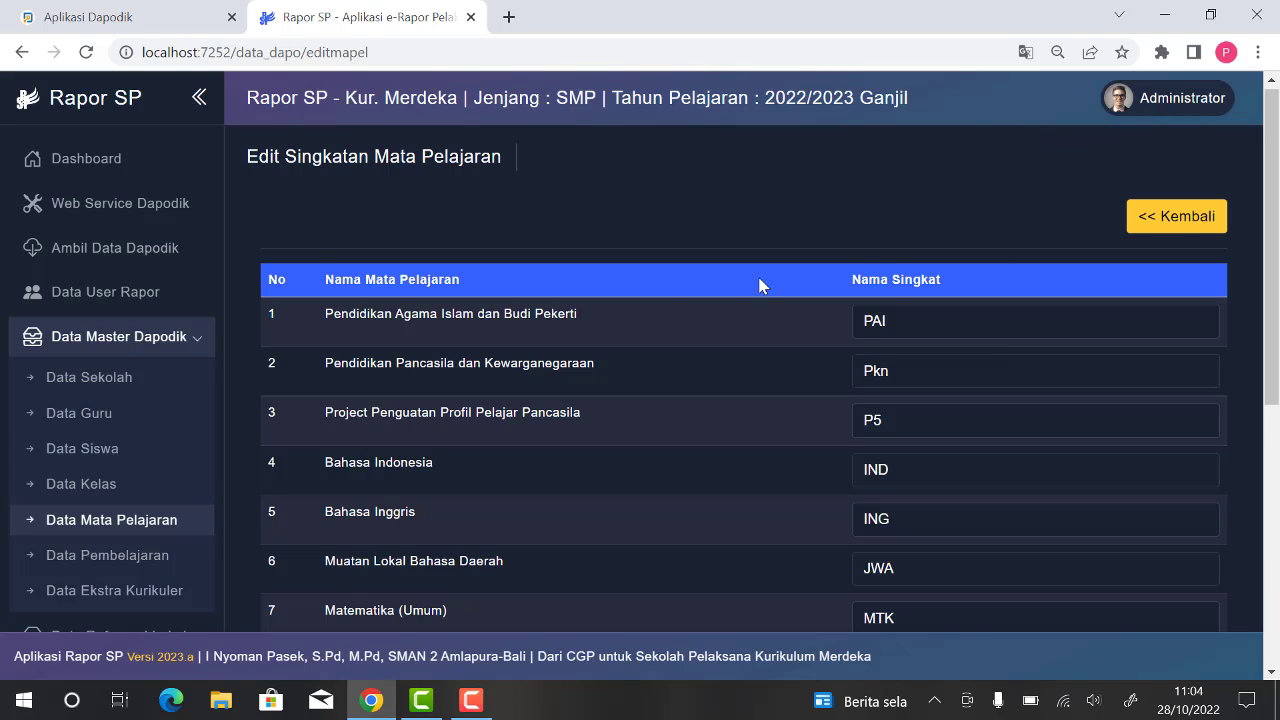
pyautogui.scroll(-1, 240, 430)
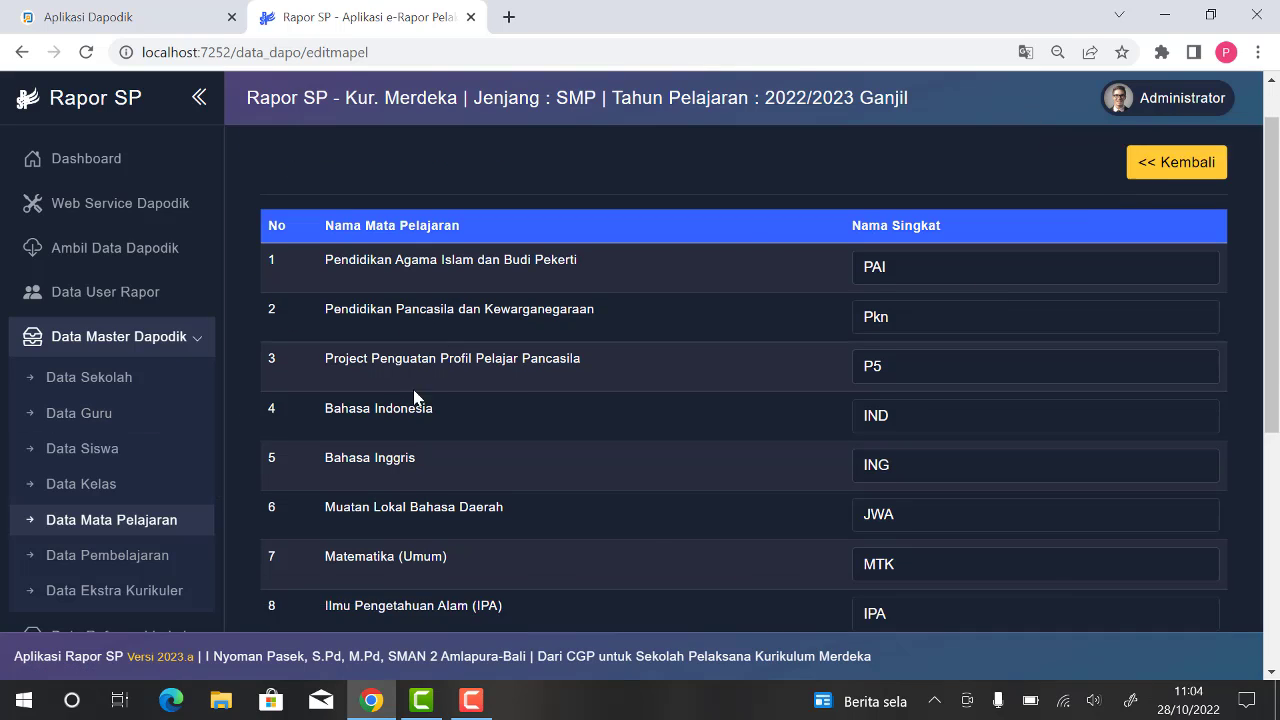
# Step: Look at the learning data by subject and class, and at the extracurricular data in the Dapodik master data
pyautogui.scroll(-2, 176, 454)
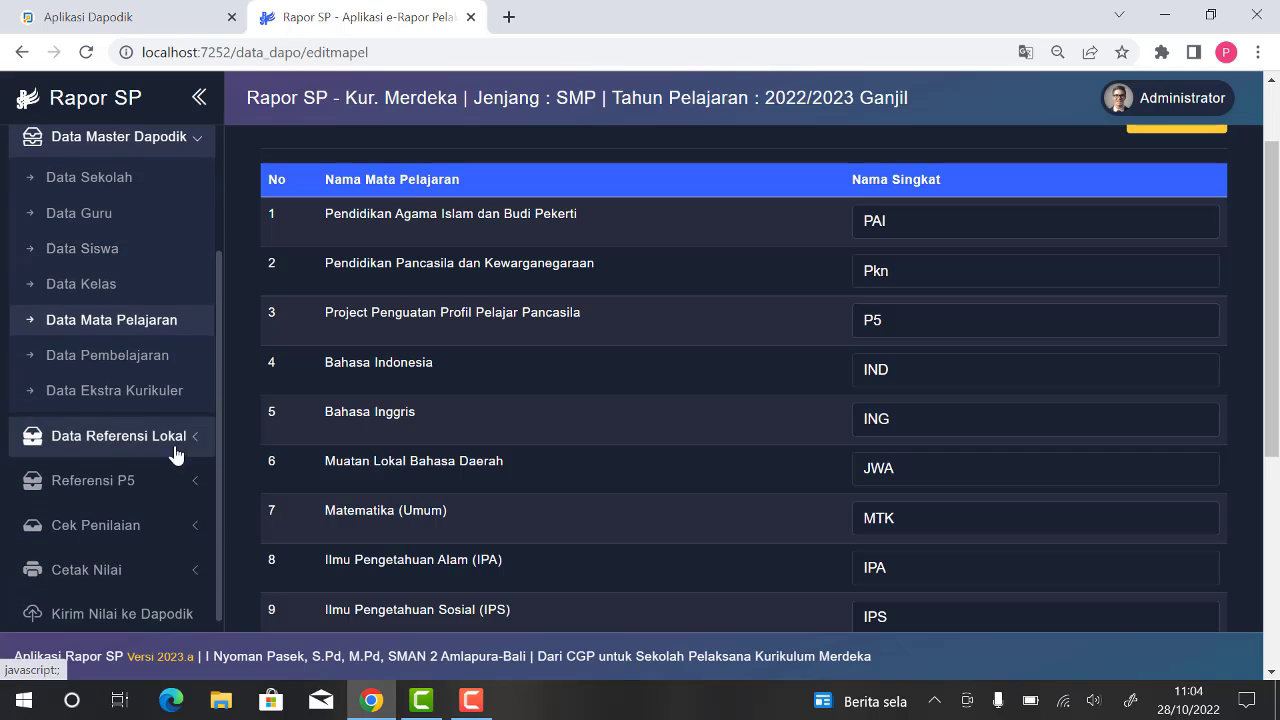
pyautogui.click(87, 363)
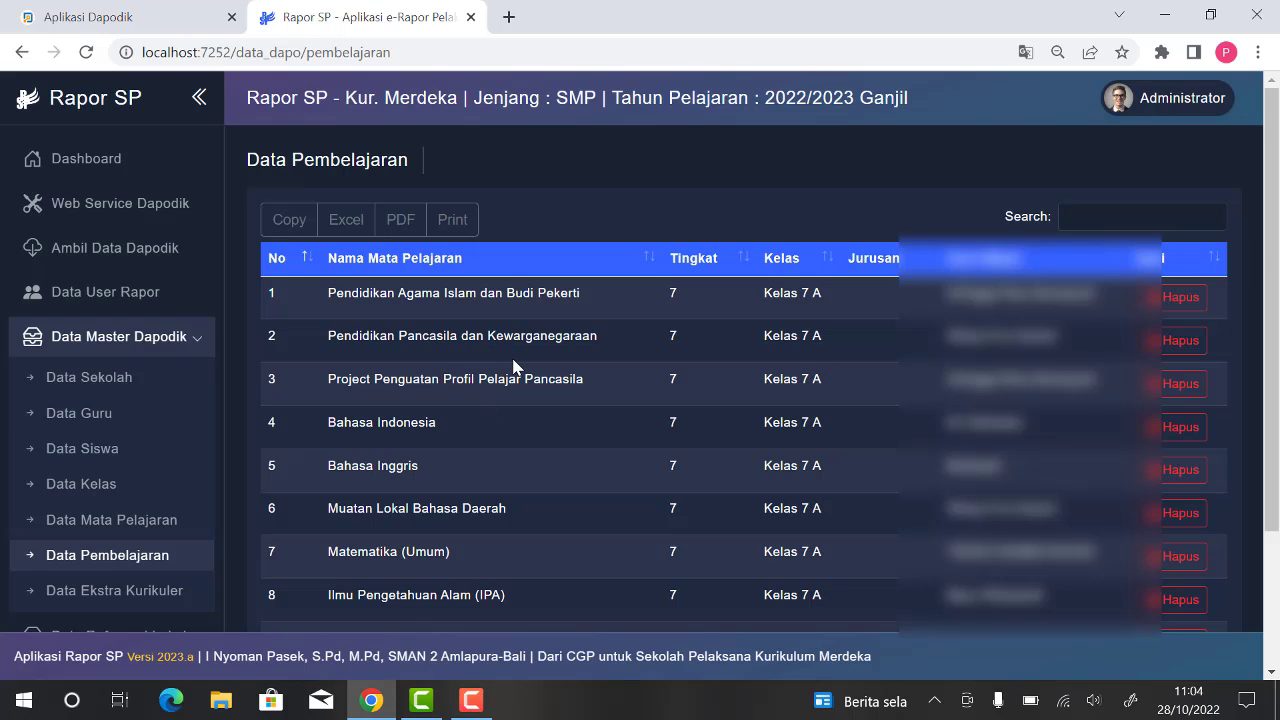
pyautogui.scroll(-1, 199, 487)
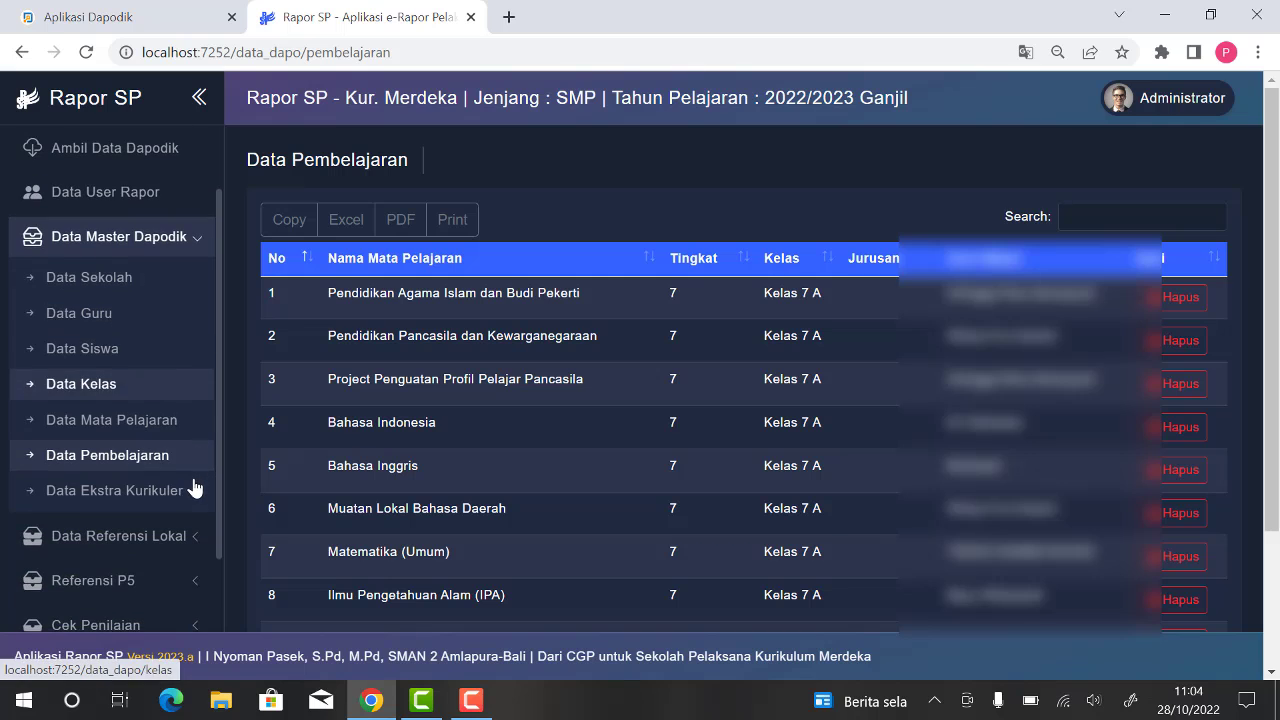
pyautogui.click(149, 503)
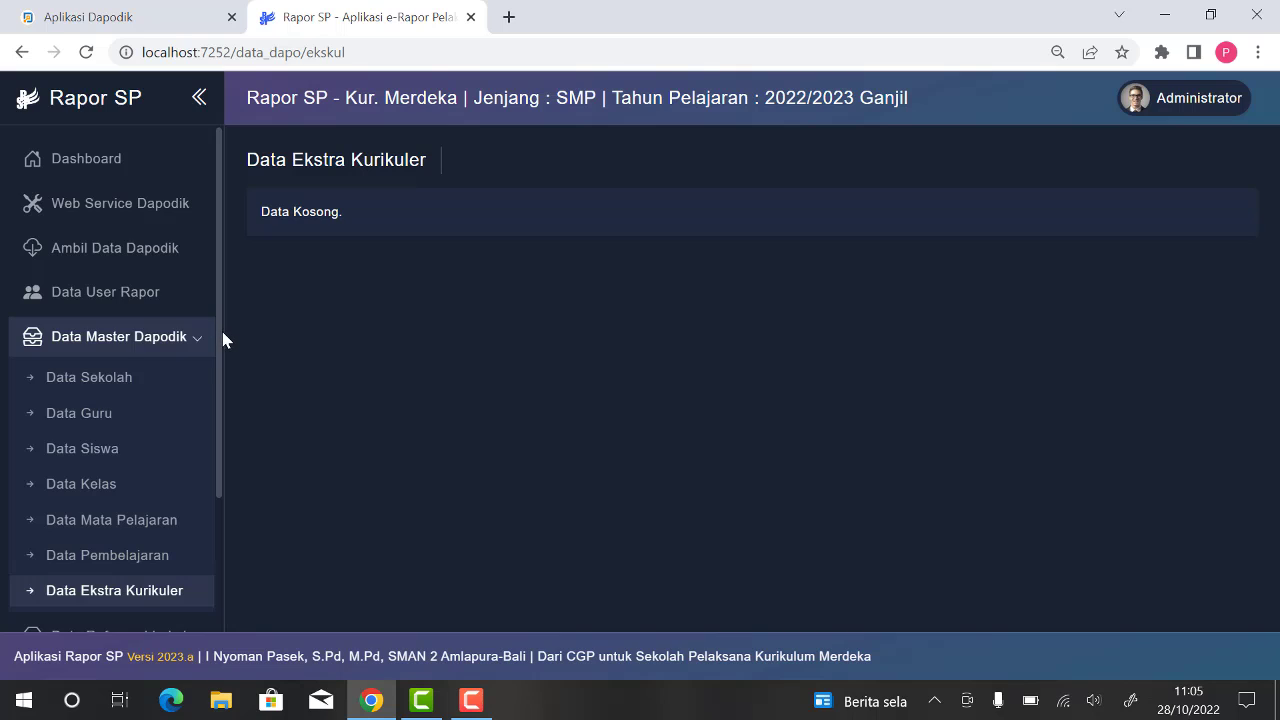
# Step: Add a non-Dapodik local teacher with the teacher's name, back title S.Pd, gender L and the PTK type, and submit the record
pyautogui.scroll(-3, 222, 333)
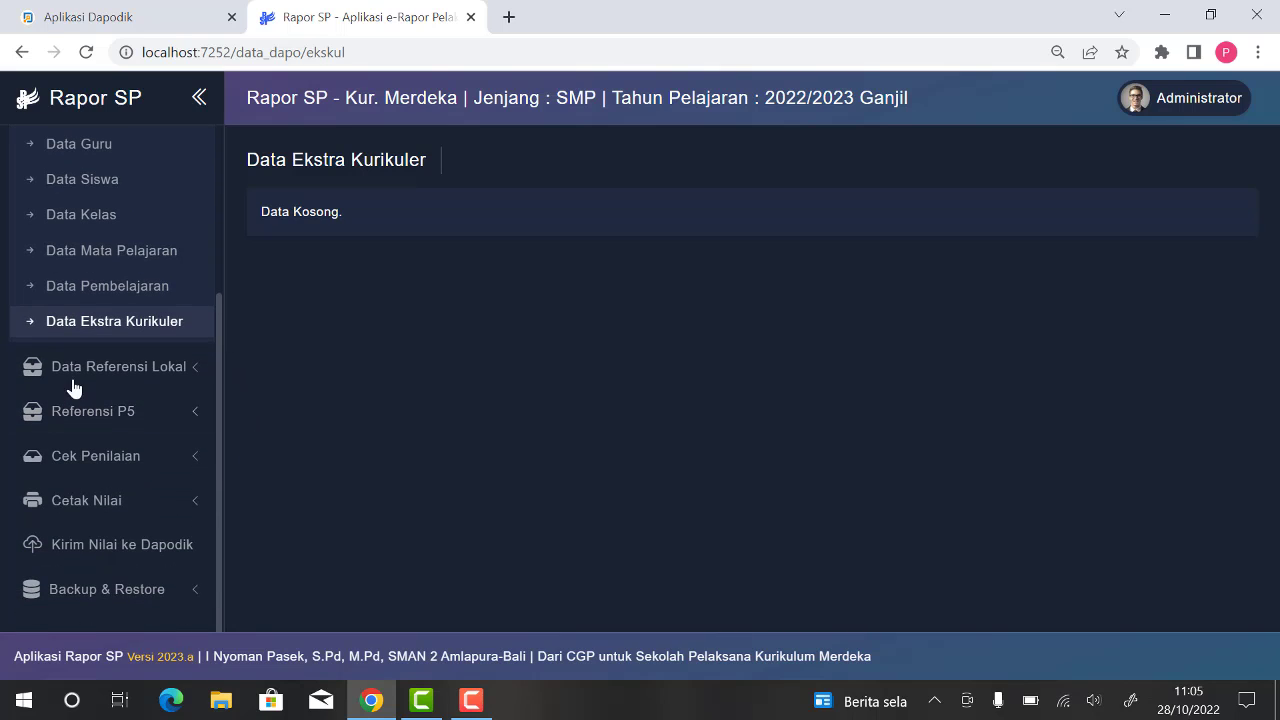
pyautogui.click(148, 375)
pyautogui.scroll(1, 82, 318)
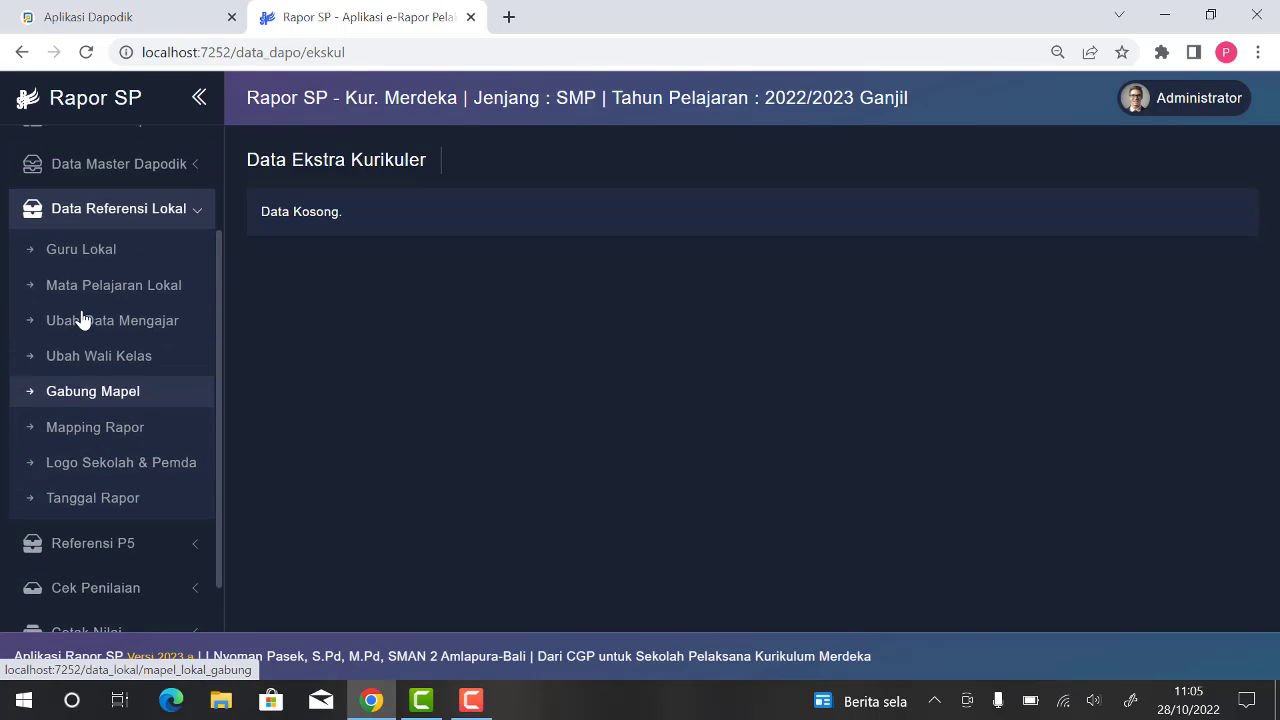
pyautogui.click(104, 258)
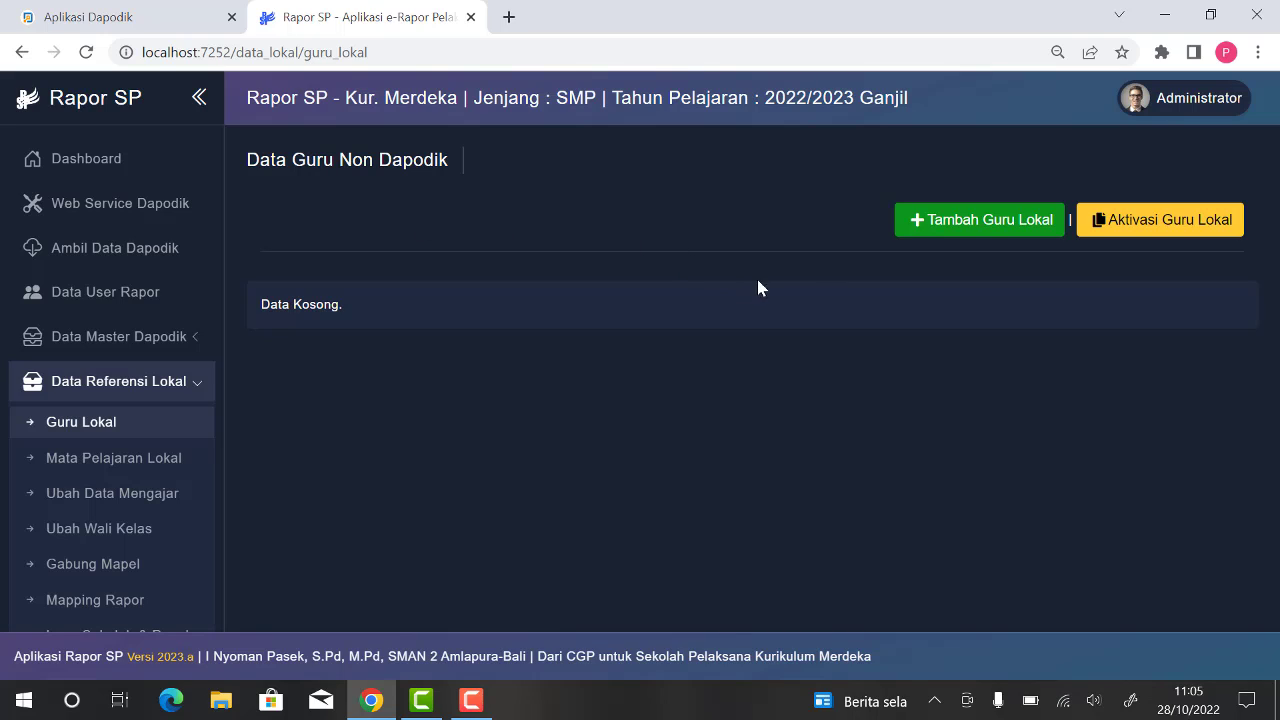
pyautogui.click(980, 223)
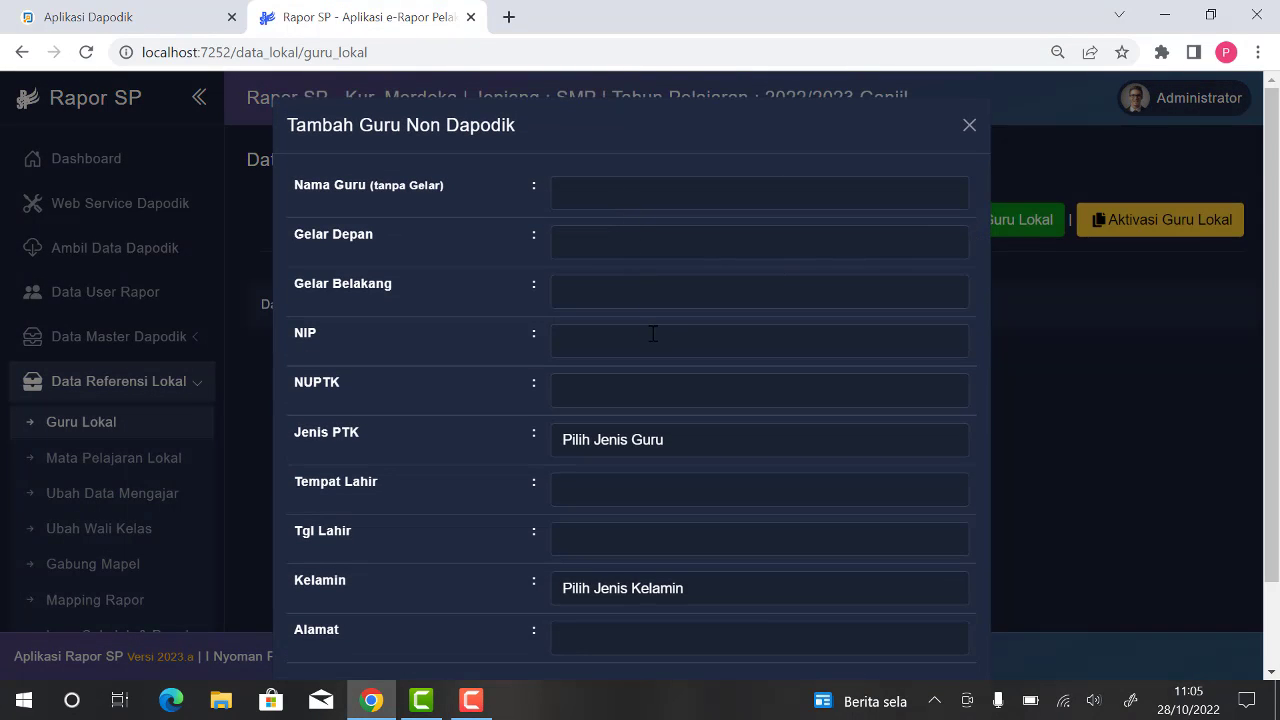
pyautogui.scroll(-1, 654, 340)
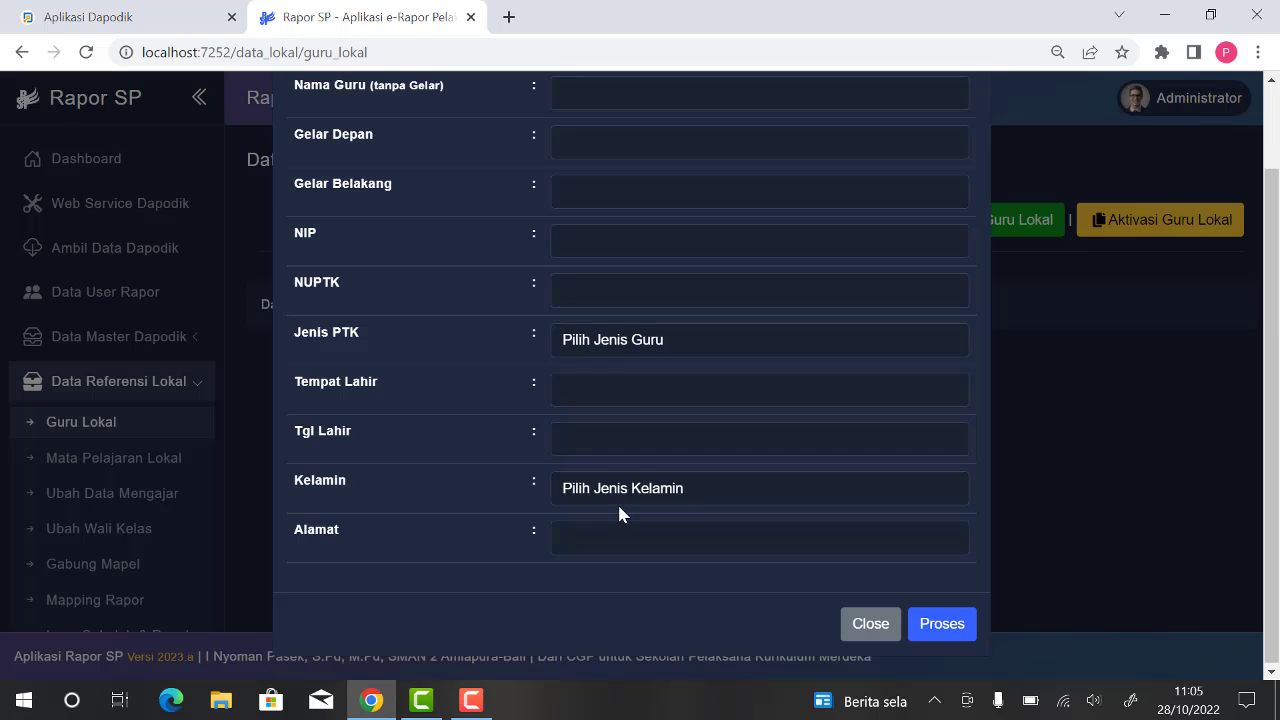
pyautogui.scroll(1, 619, 514)
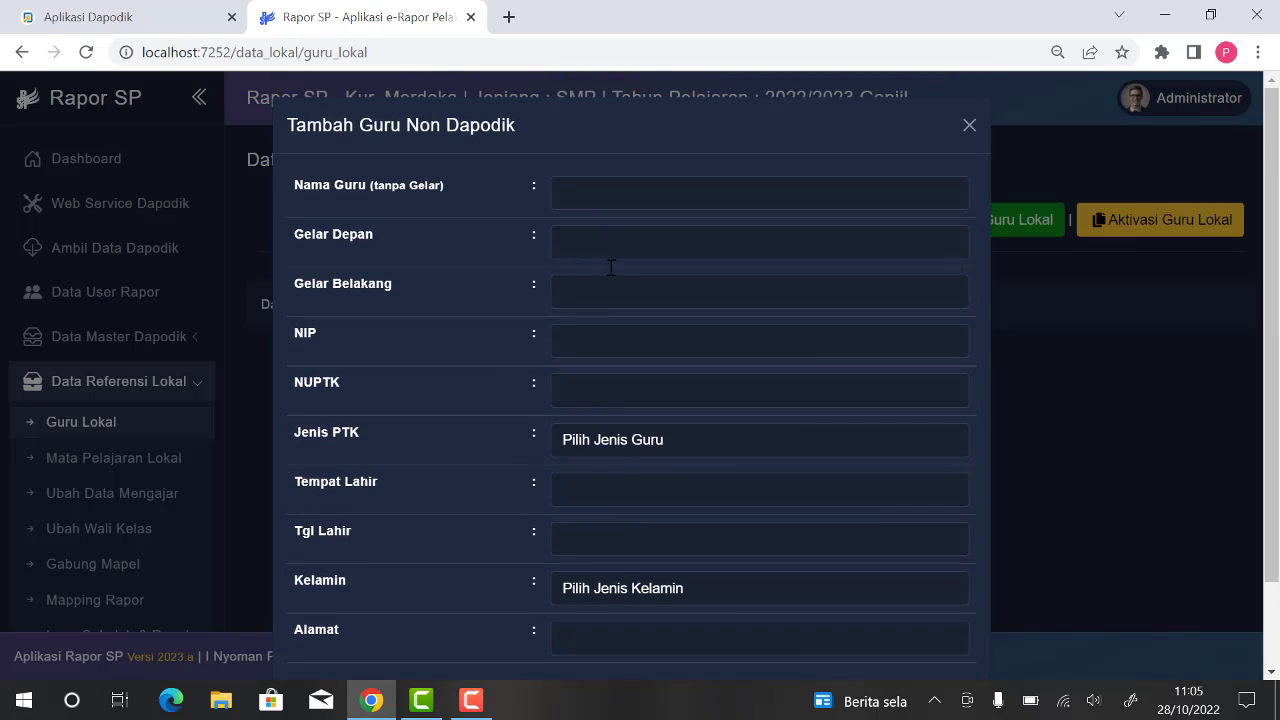
pyautogui.scroll(-1, 666, 510)
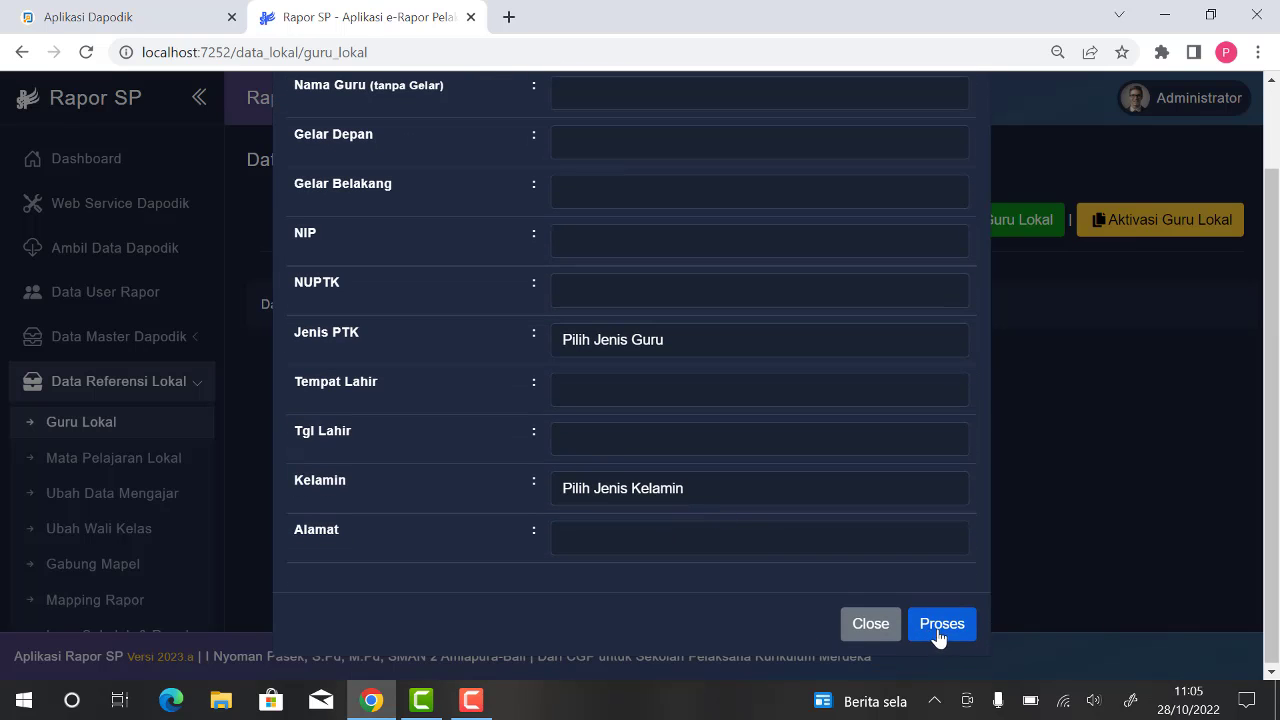
pyautogui.click(942, 625)
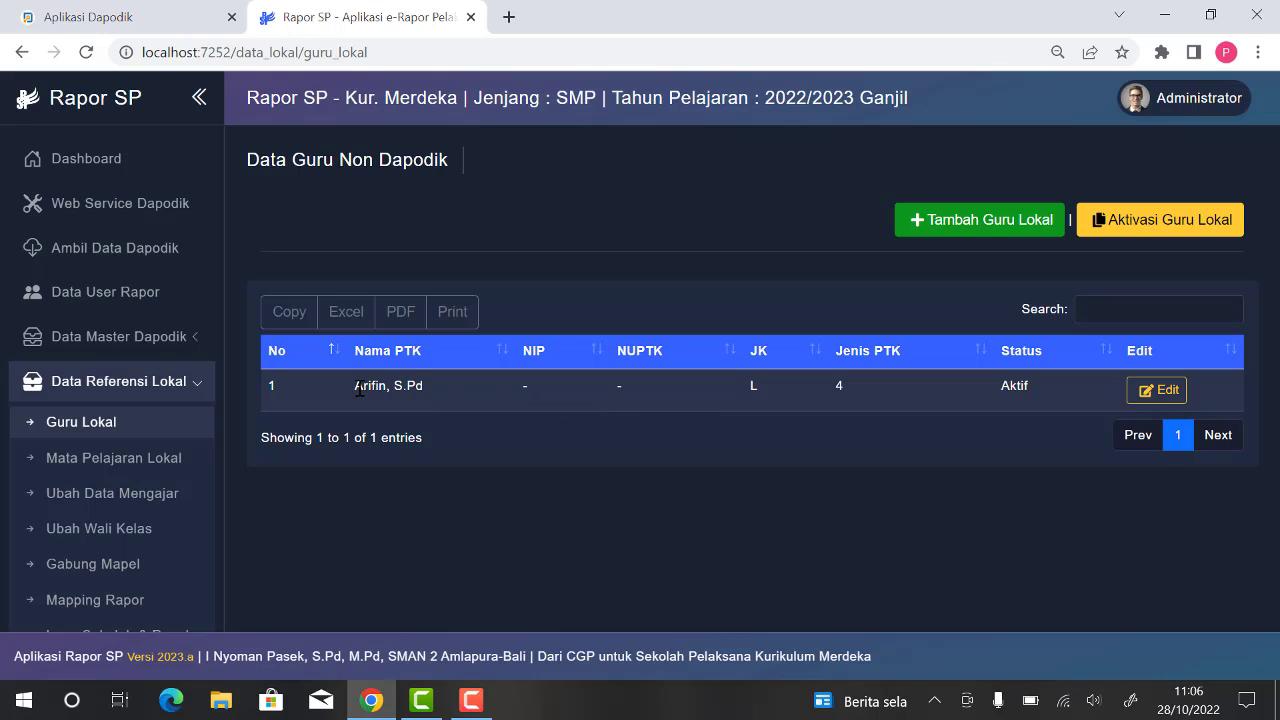
pyautogui.moveTo(355, 386); pyautogui.dragTo(410, 386)
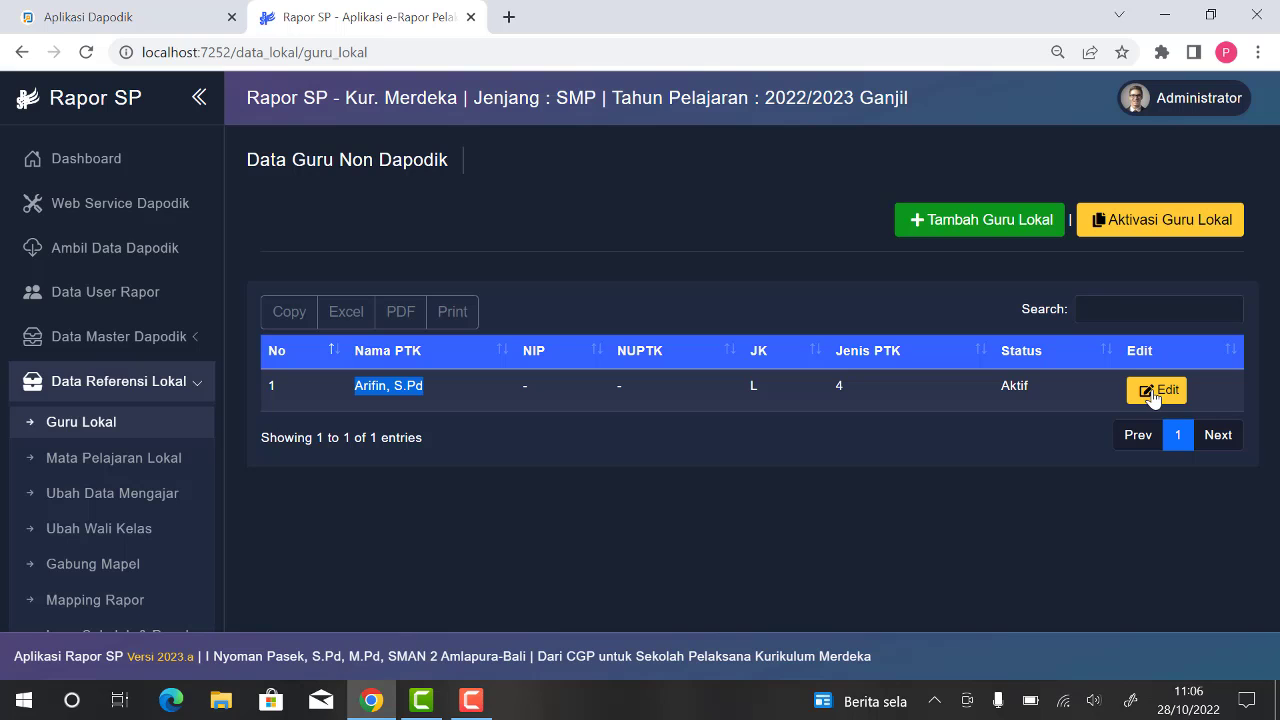
# Step: Look at the local subjects and the teaching data page, and recheck the added teacher in the local teacher list
pyautogui.click(116, 466)
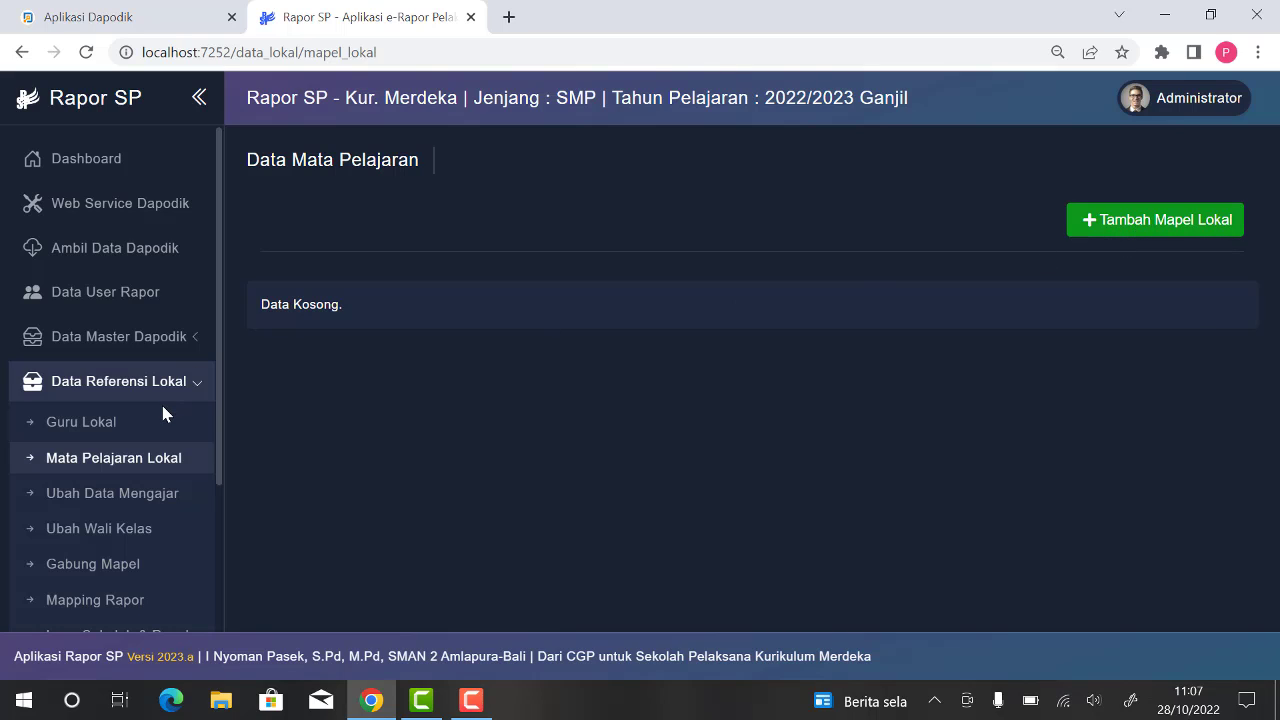
pyautogui.scroll(-1, 163, 415)
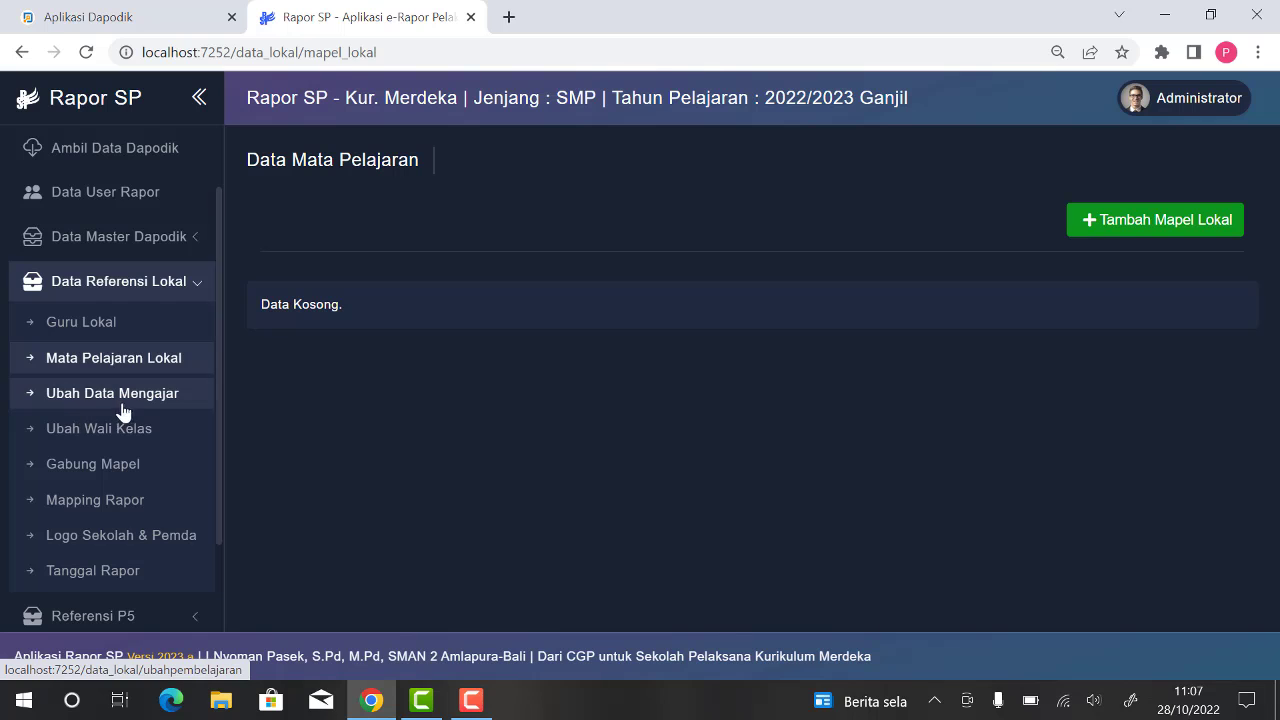
pyautogui.click(118, 400)
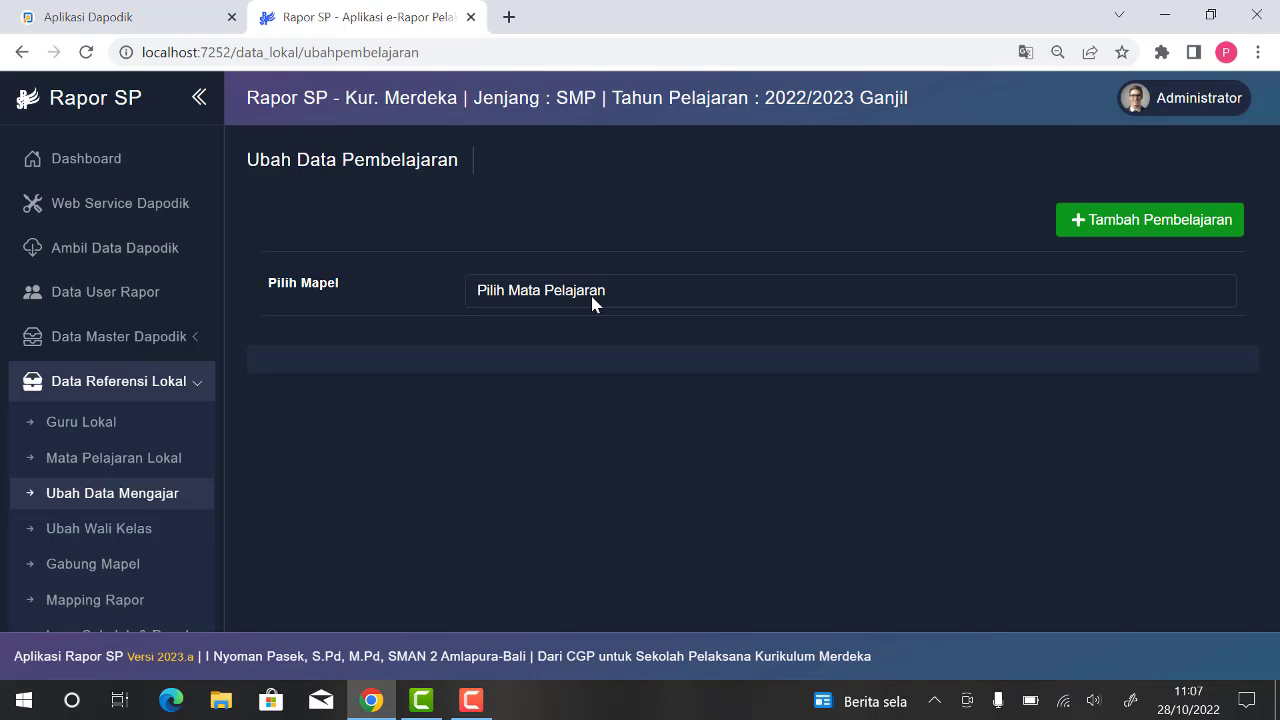
pyautogui.click(143, 429)
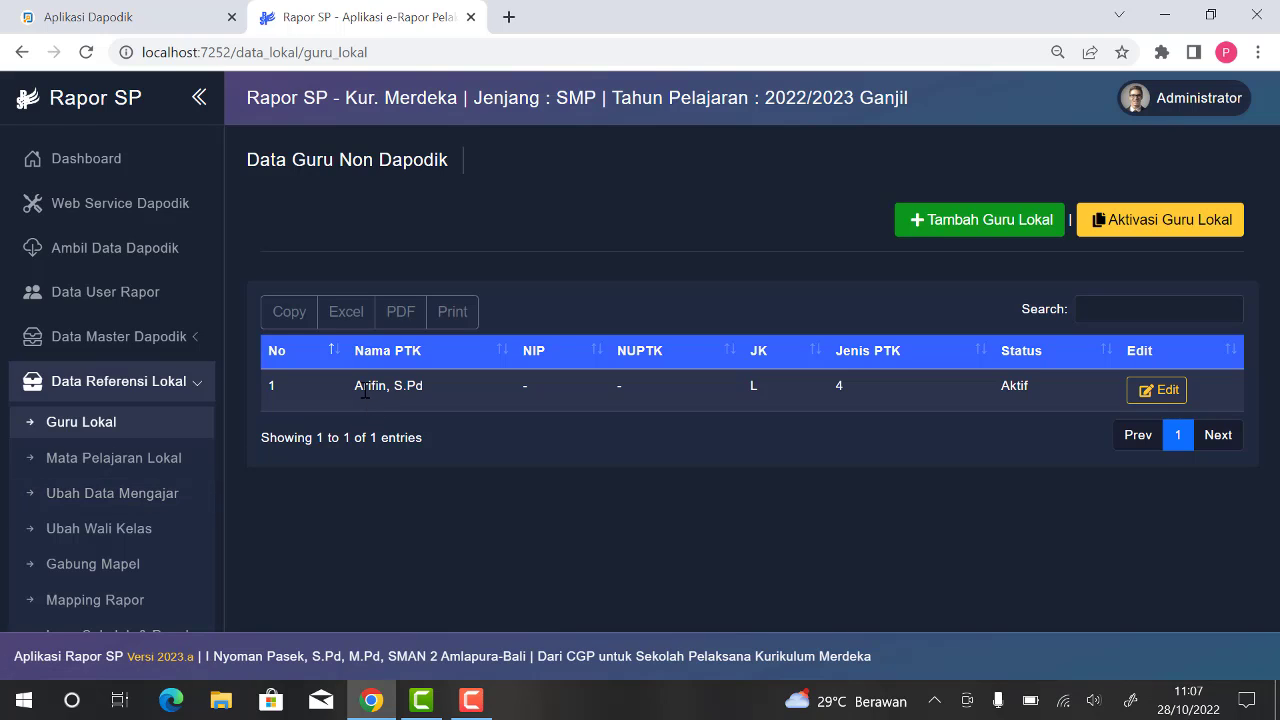
pyautogui.moveTo(354, 390); pyautogui.dragTo(430, 390)
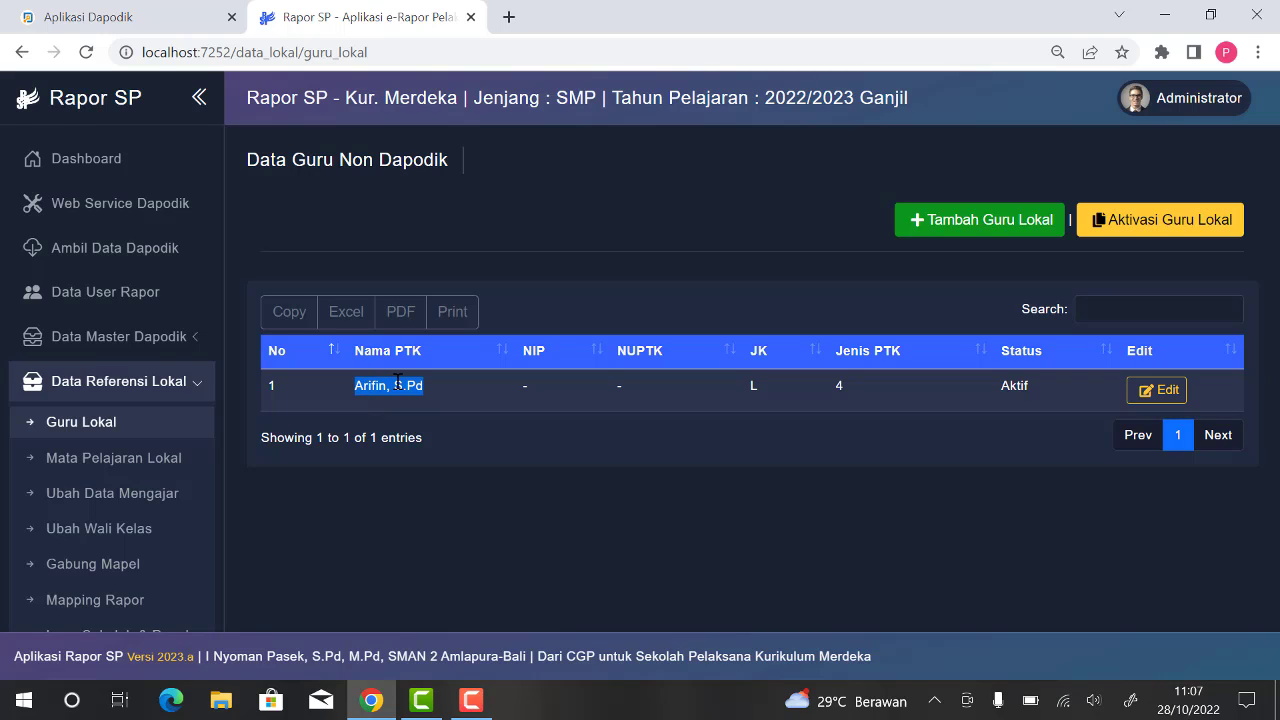
# Step: In the teaching data, choose Pendidikan Pancasila dan Kewarganegaraan and assign the added local teacher to Kelas 7 A
pyautogui.click(157, 500)
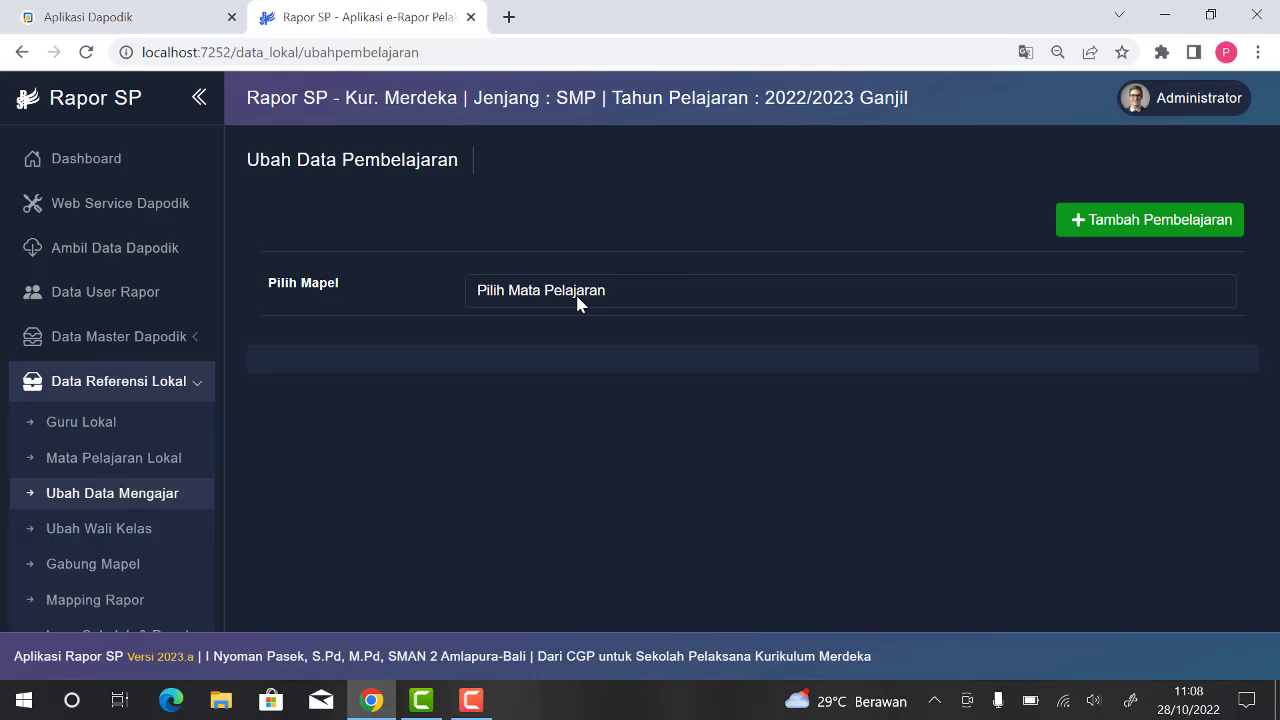
pyautogui.click(621, 296)
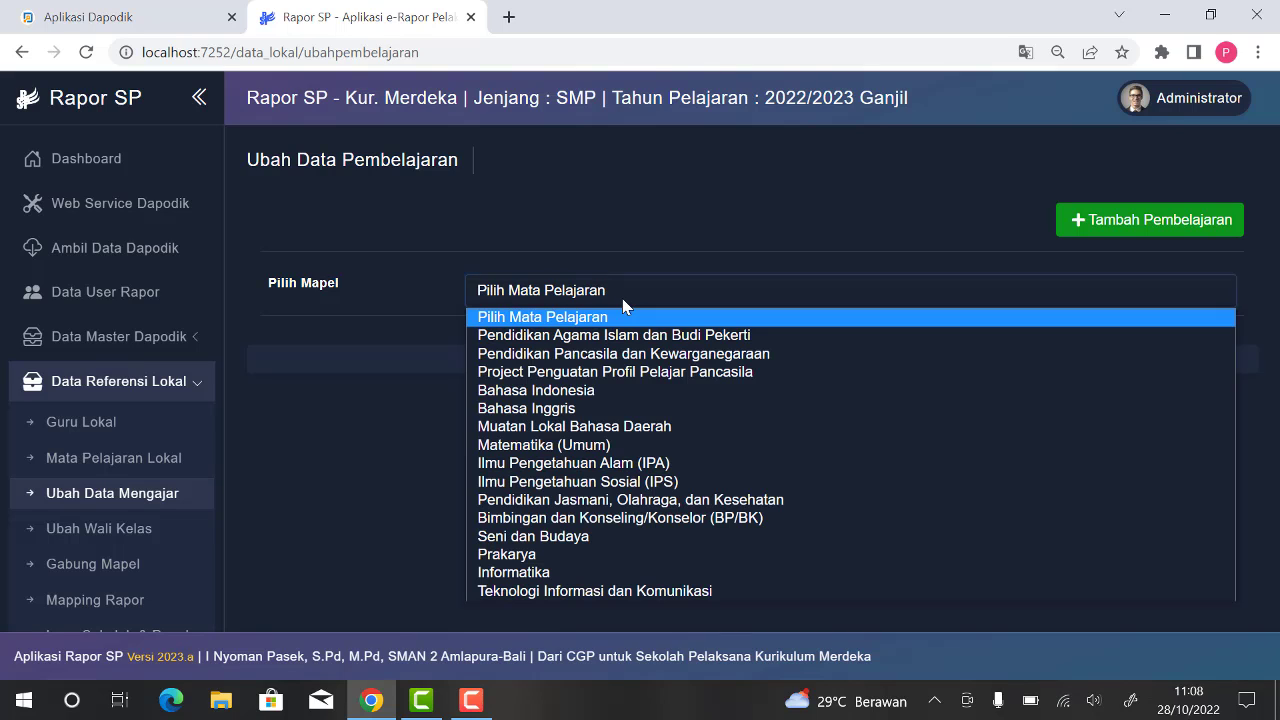
pyautogui.click(664, 356)
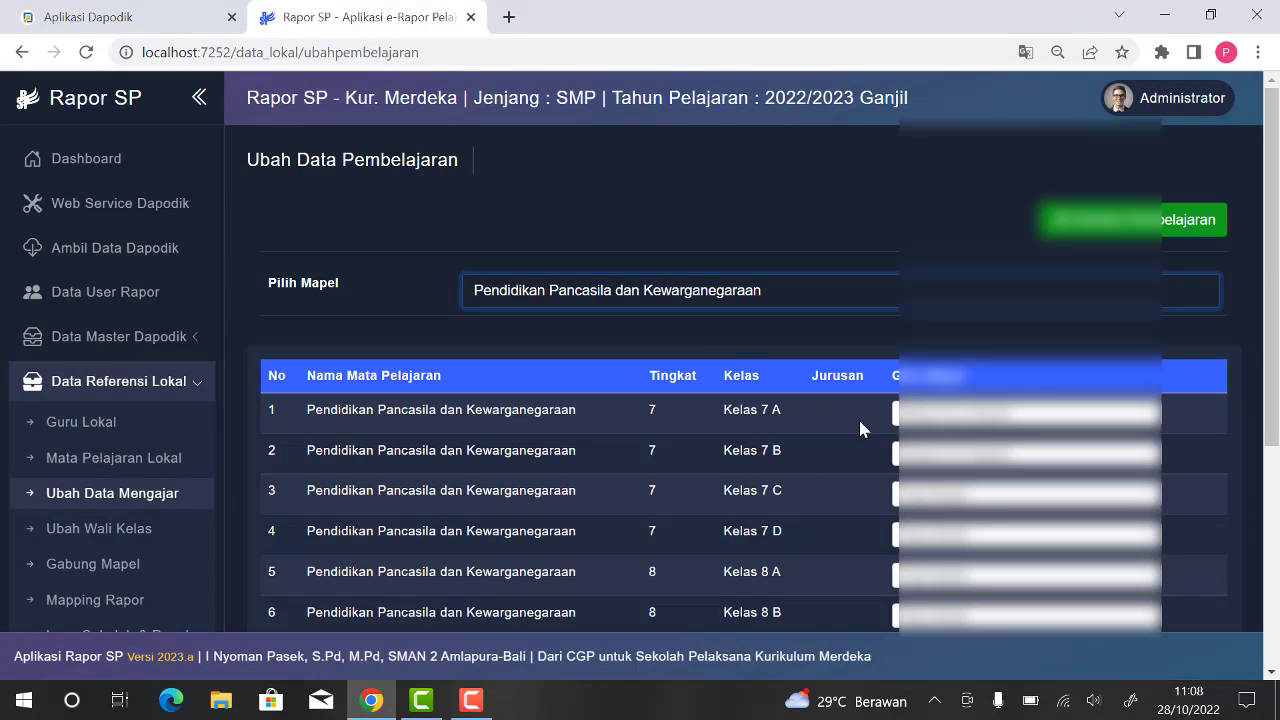
pyautogui.click(966, 418)
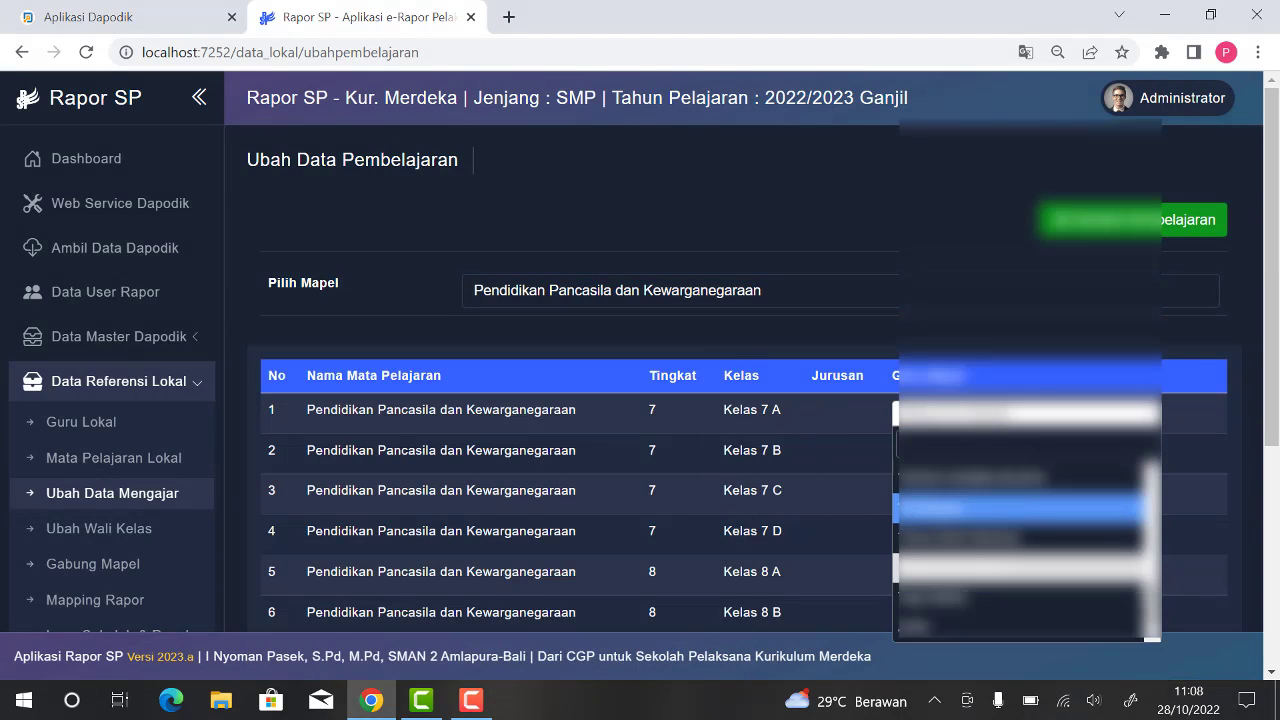
pyautogui.click(1087, 627)
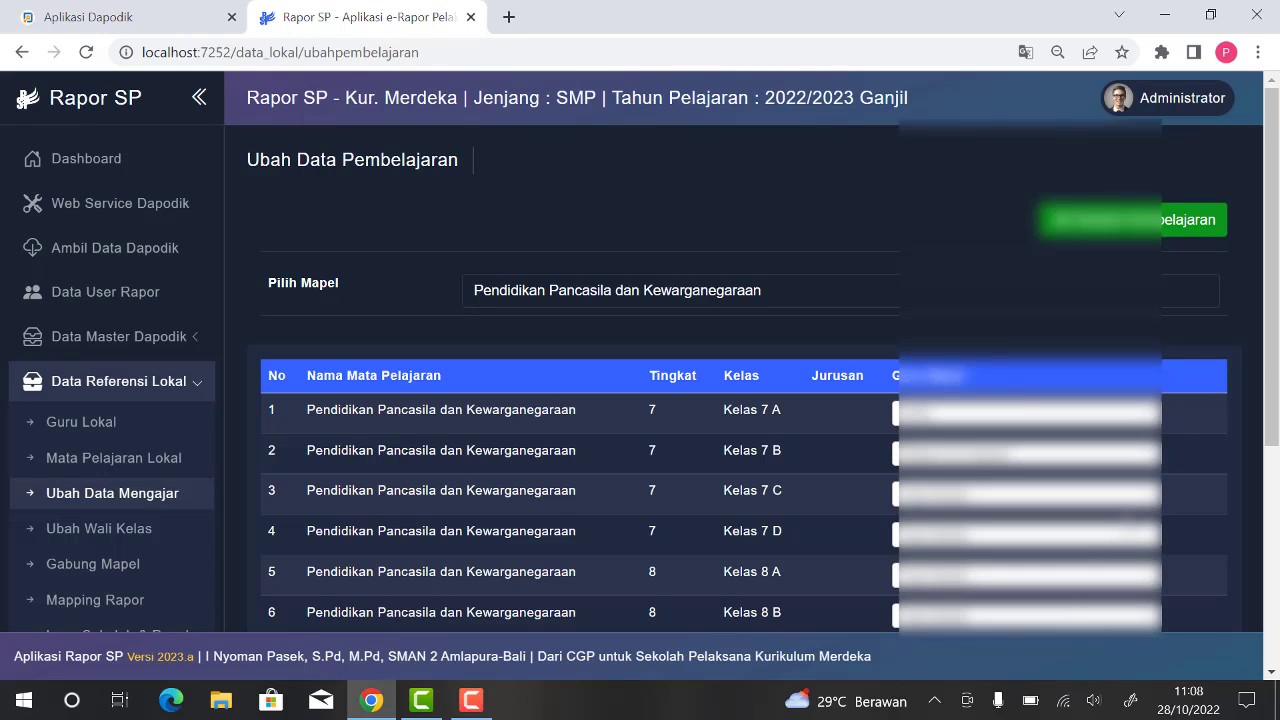
# Step: Assign the same local teacher to Pendidikan Pancasila dan Kewarganegaraan in Kelas 7 B, 7 C and 7 D, and save the changes
pyautogui.click(1040, 452)
pyautogui.click(1044, 433)
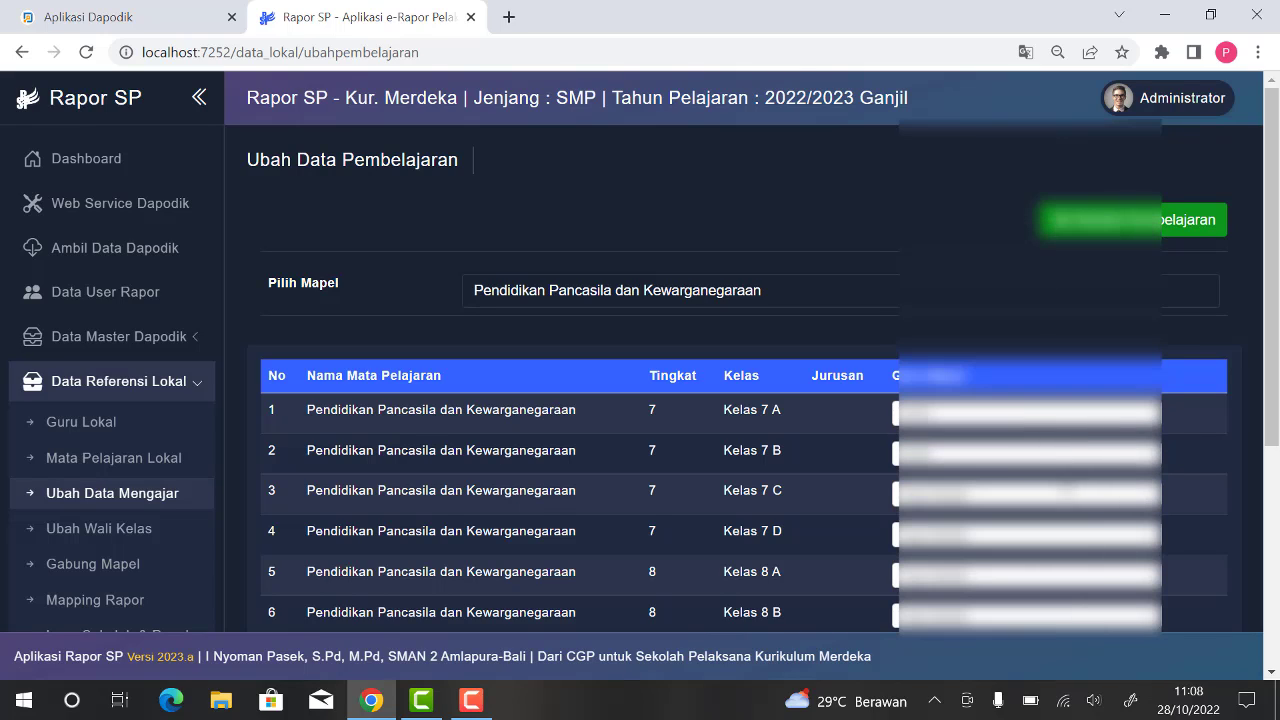
pyautogui.click(1072, 498)
pyautogui.click(1016, 471)
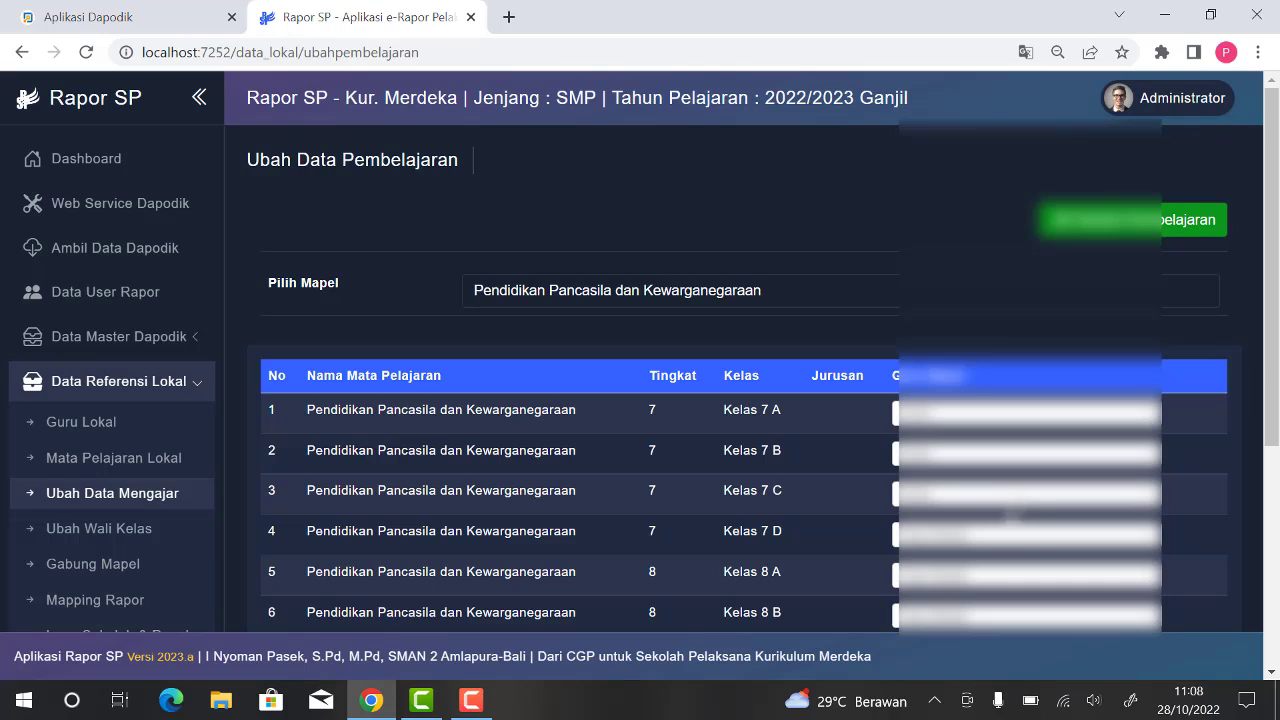
pyautogui.click(1015, 538)
pyautogui.click(984, 512)
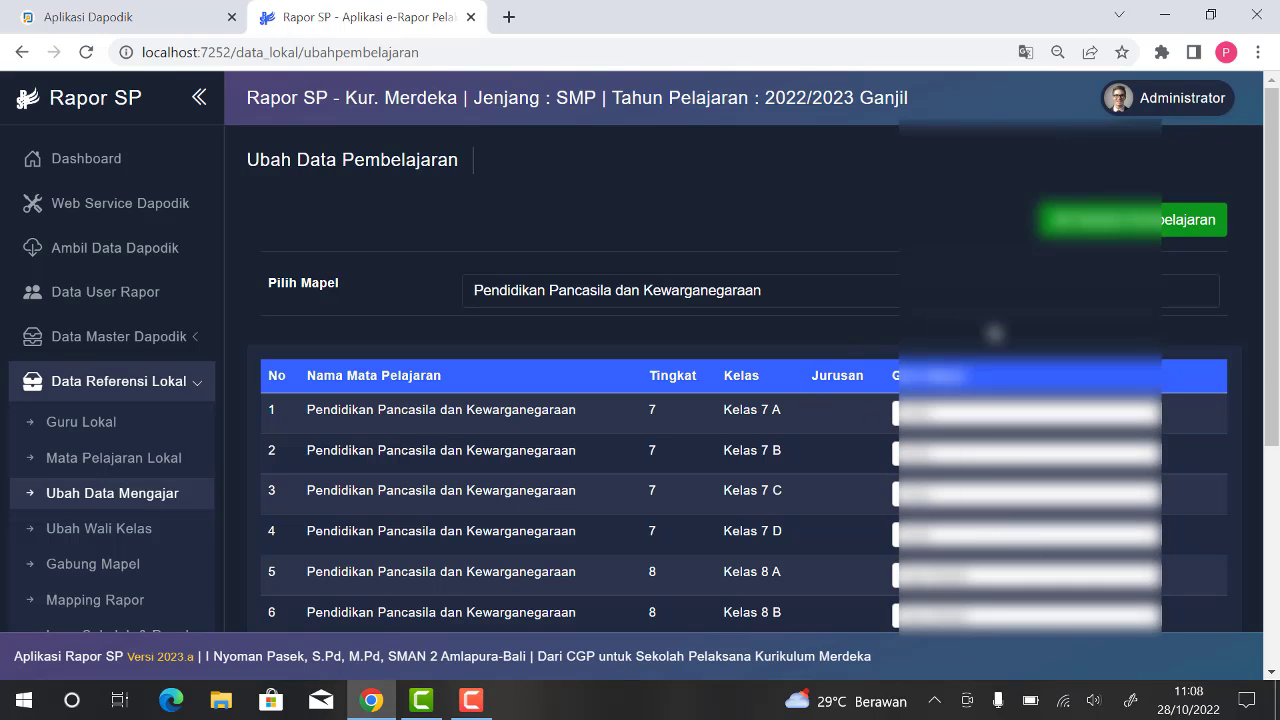
pyautogui.scroll(-1, 1277, 325)
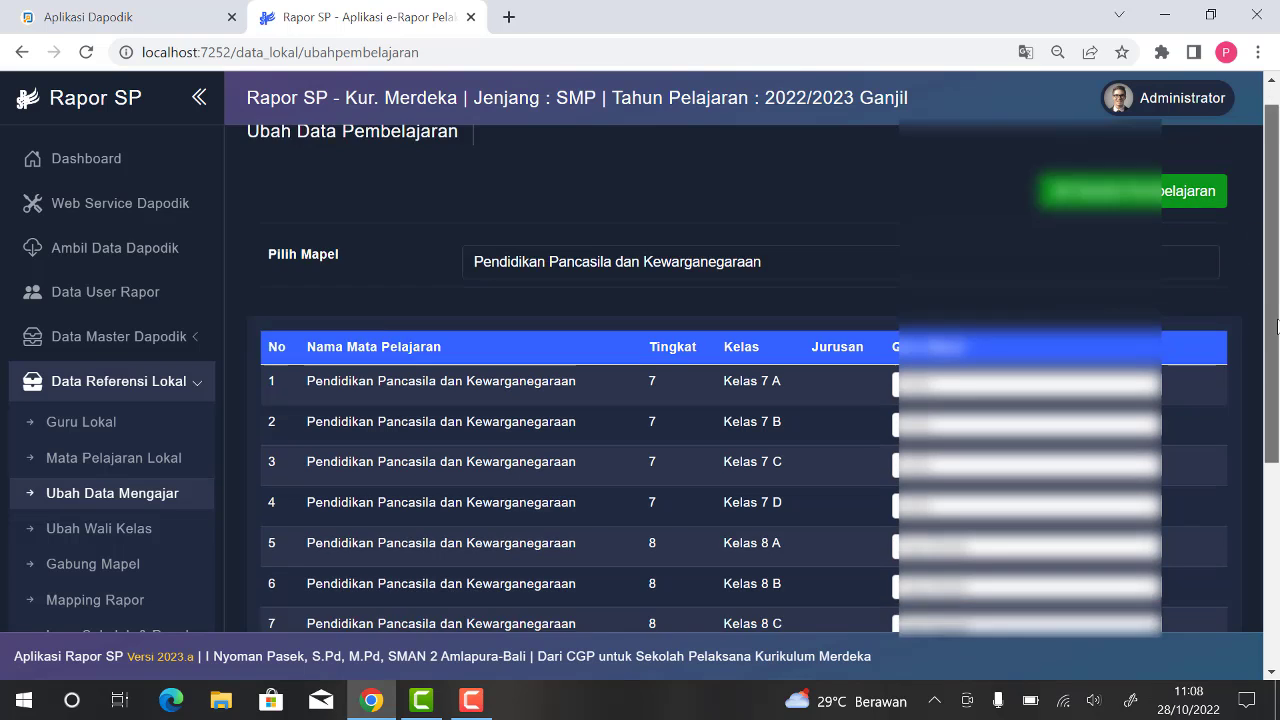
pyautogui.scroll(-3, 1277, 325)
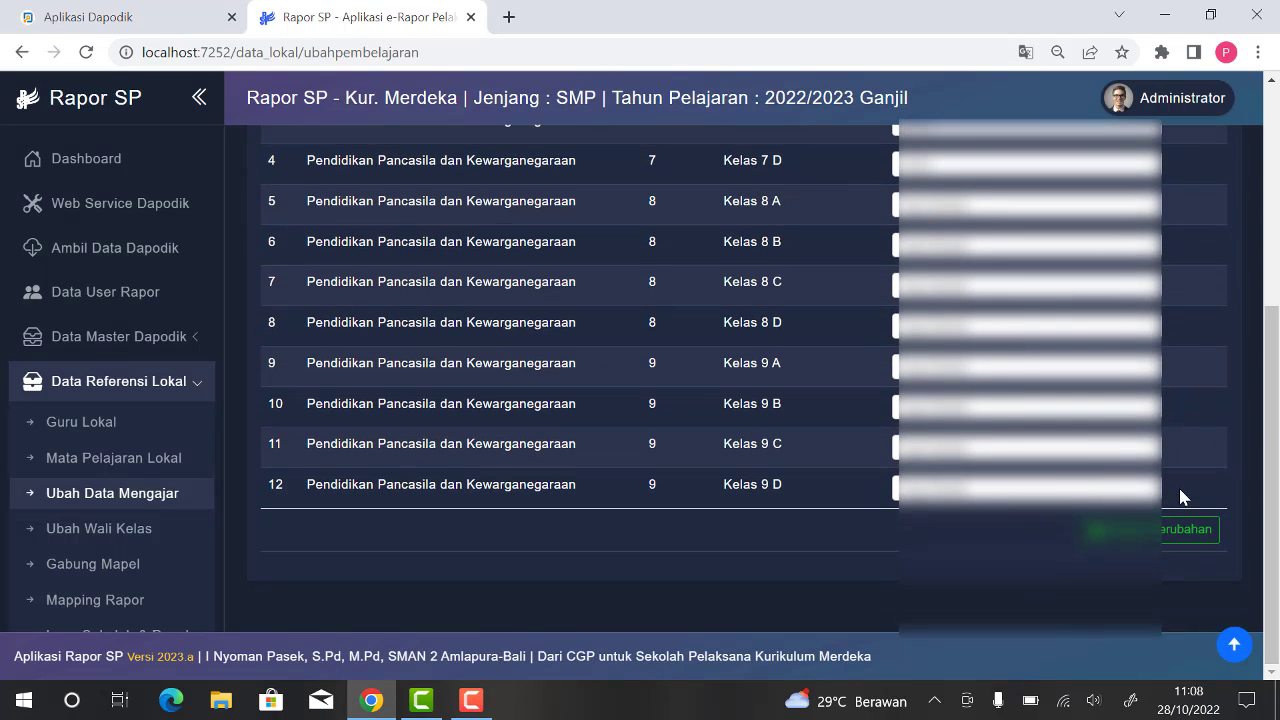
pyautogui.click(1171, 530)
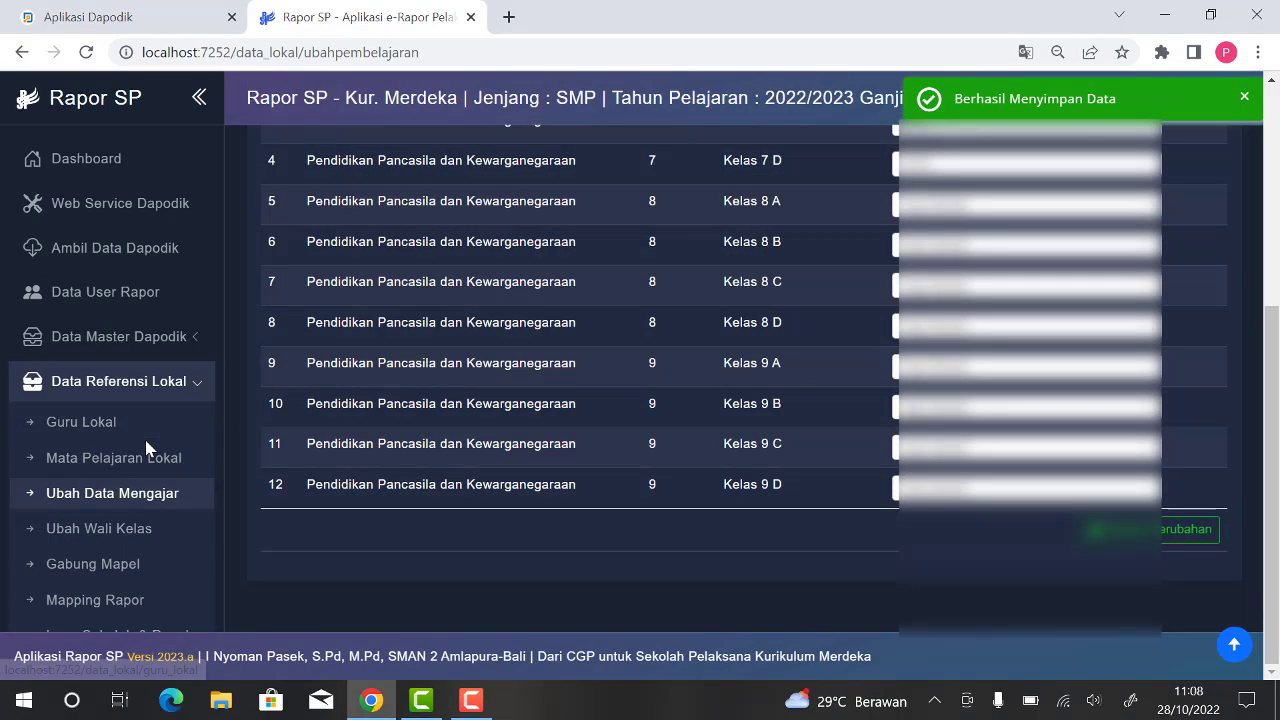
# Step: Look at the class list on the homeroom teacher editing page and at the subject merging page
pyautogui.scroll(-1, 145, 447)
pyautogui.click(117, 438)
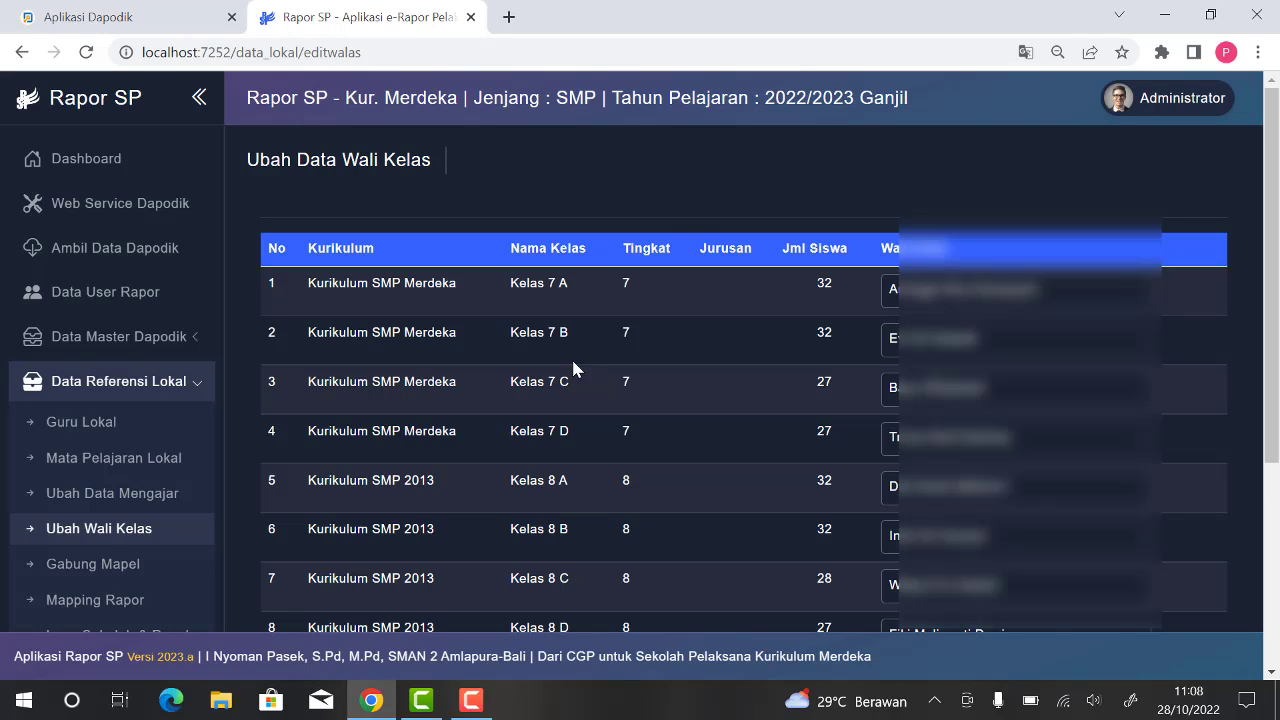
pyautogui.scroll(-1, 443, 371)
pyautogui.scroll(-1, 157, 515)
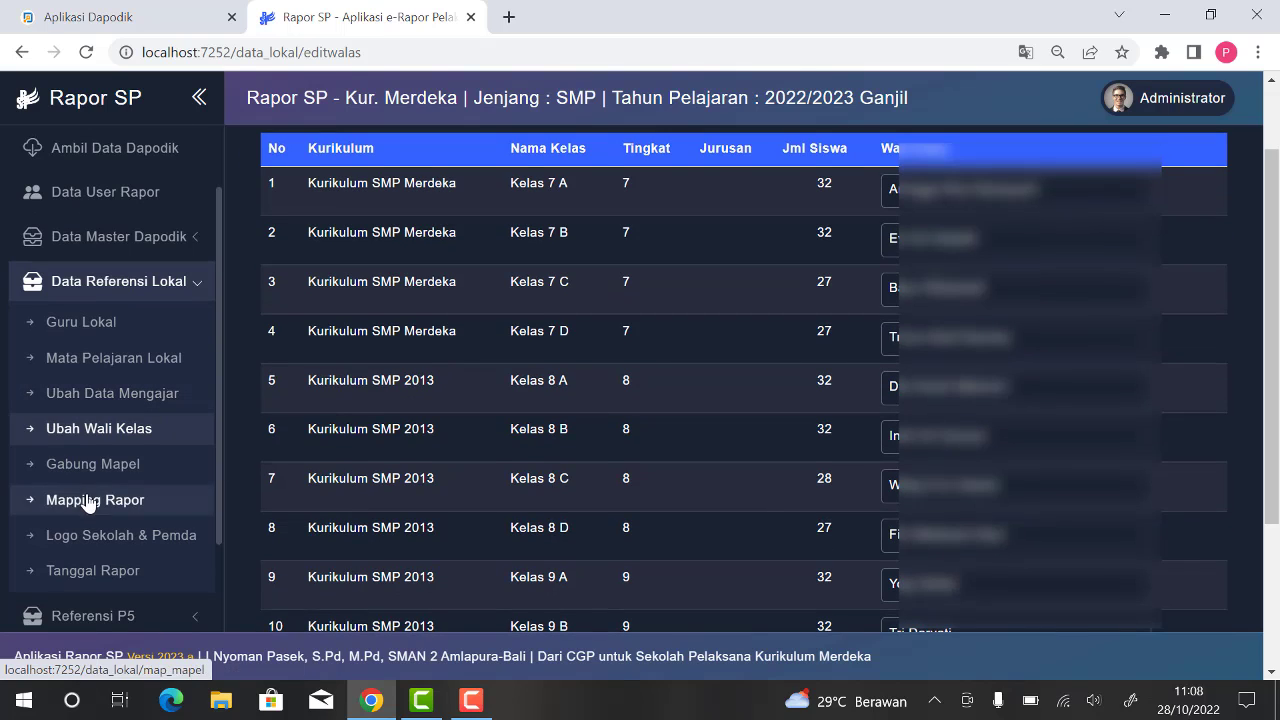
pyautogui.click(116, 472)
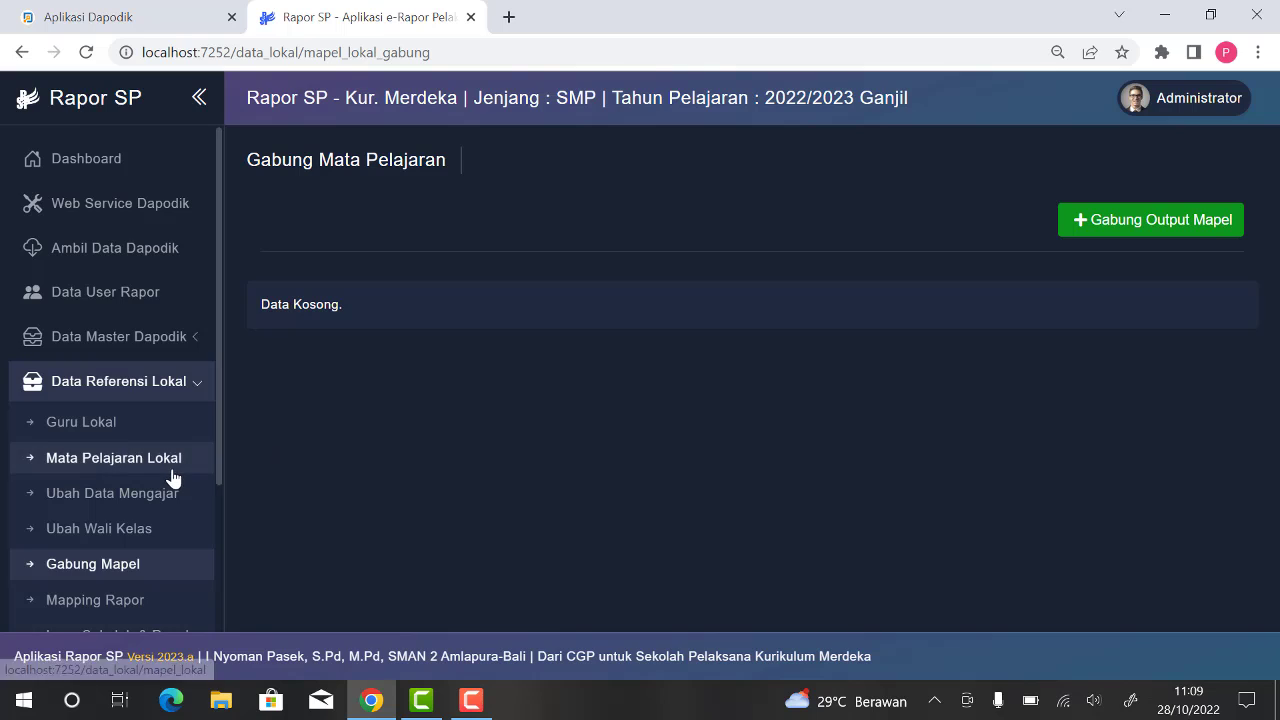
# Step: Open the report subject mapping page and choose Kurikulum SMP Merdeka with Tingkat 7
pyautogui.scroll(-2, 171, 475)
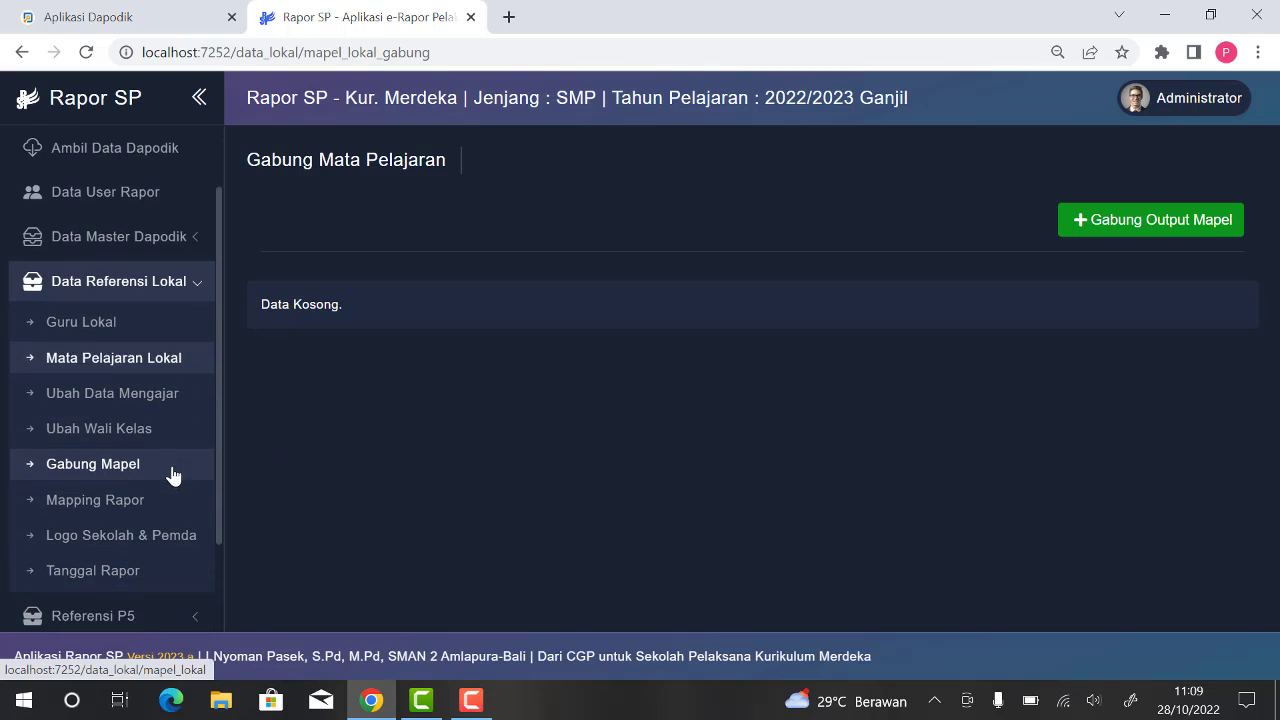
pyautogui.click(136, 505)
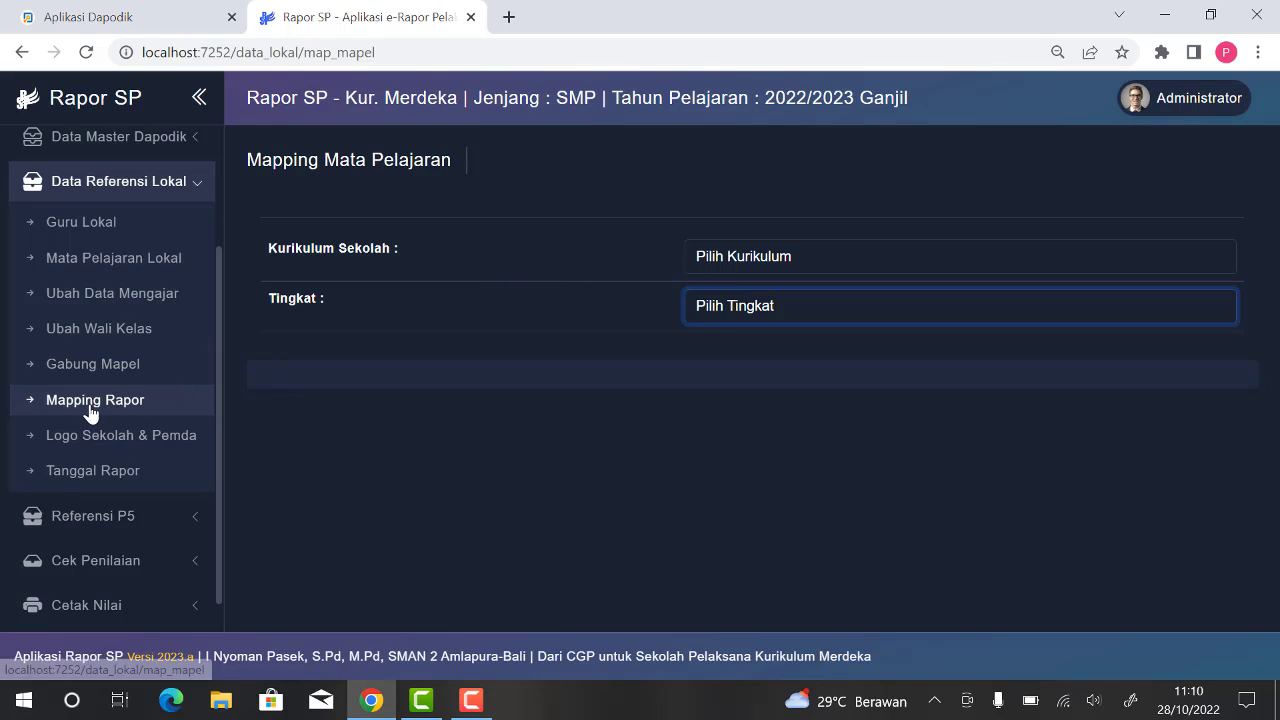
pyautogui.click(758, 264)
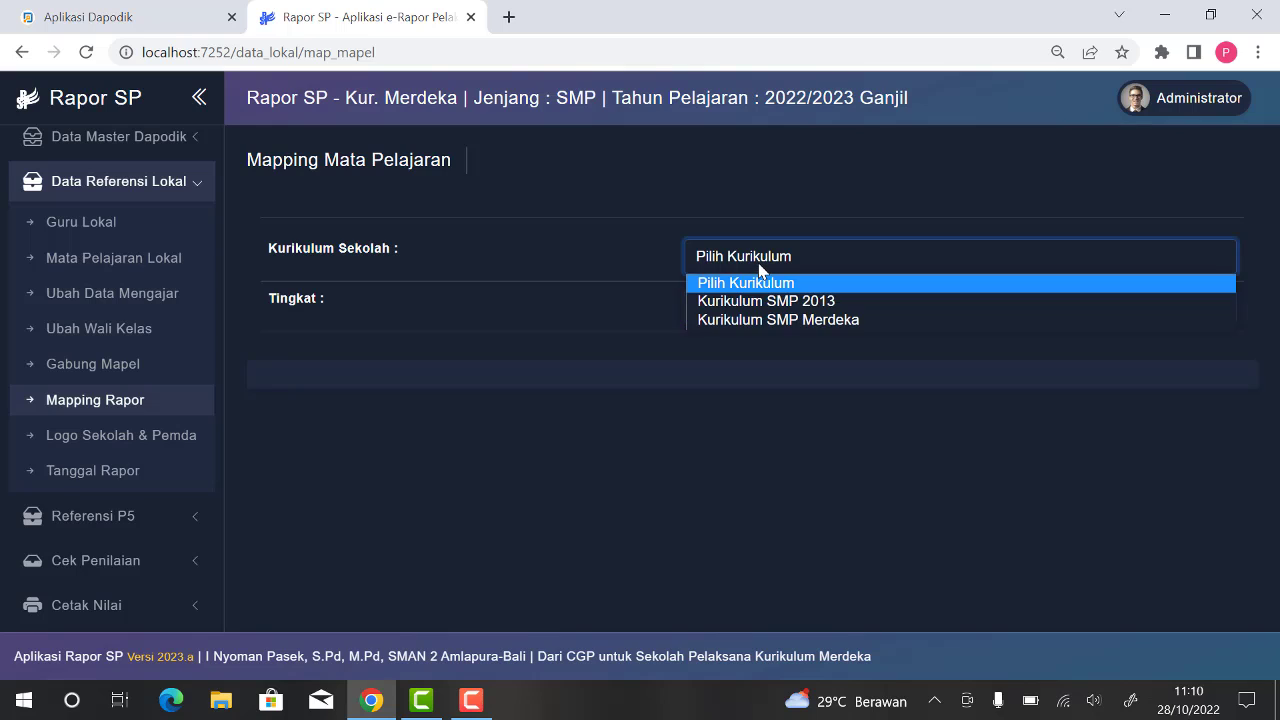
pyautogui.click(785, 320)
pyautogui.click(796, 318)
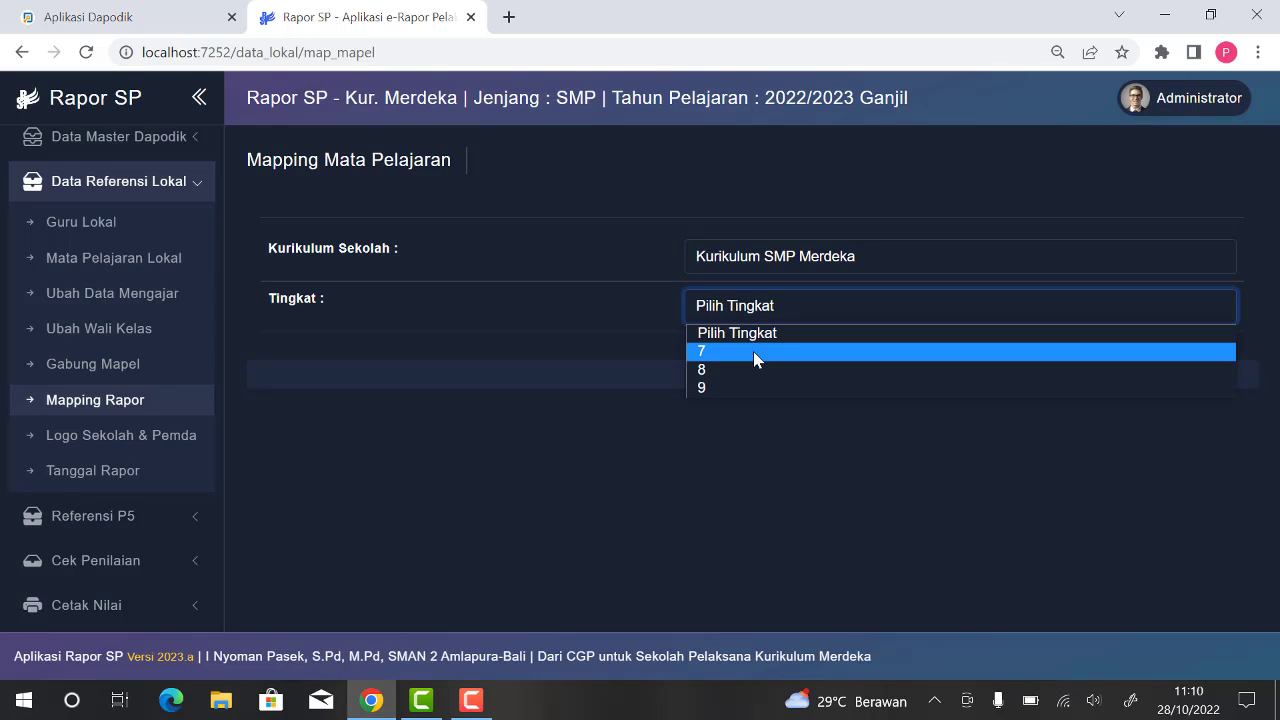
pyautogui.click(753, 351)
# Step: Set the Kelompok to Umum for the first five subjects, from Pendidikan Agama Islam dan Budi Pekerti to Bahasa Inggris
pyautogui.scroll(-2, 912, 351)
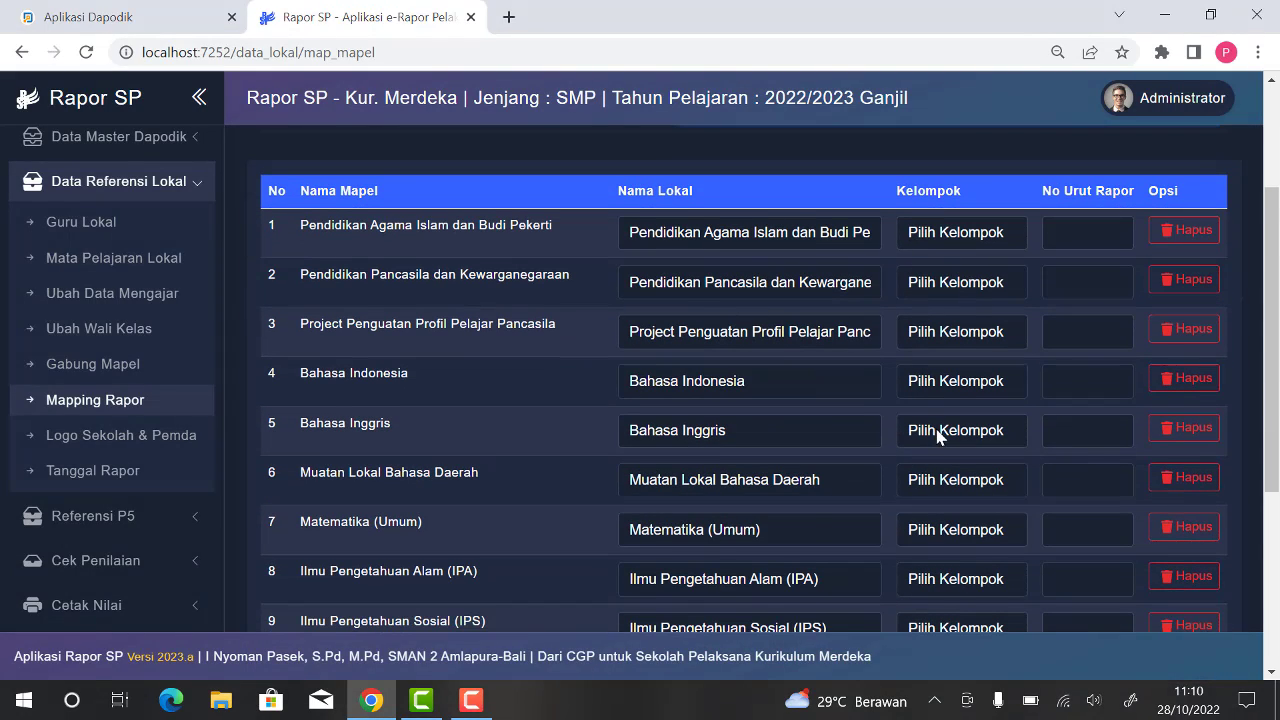
pyautogui.scroll(-1, 936, 430)
pyautogui.scroll(1, 934, 422)
pyautogui.click(957, 245)
pyautogui.click(955, 277)
pyautogui.click(955, 282)
pyautogui.click(952, 327)
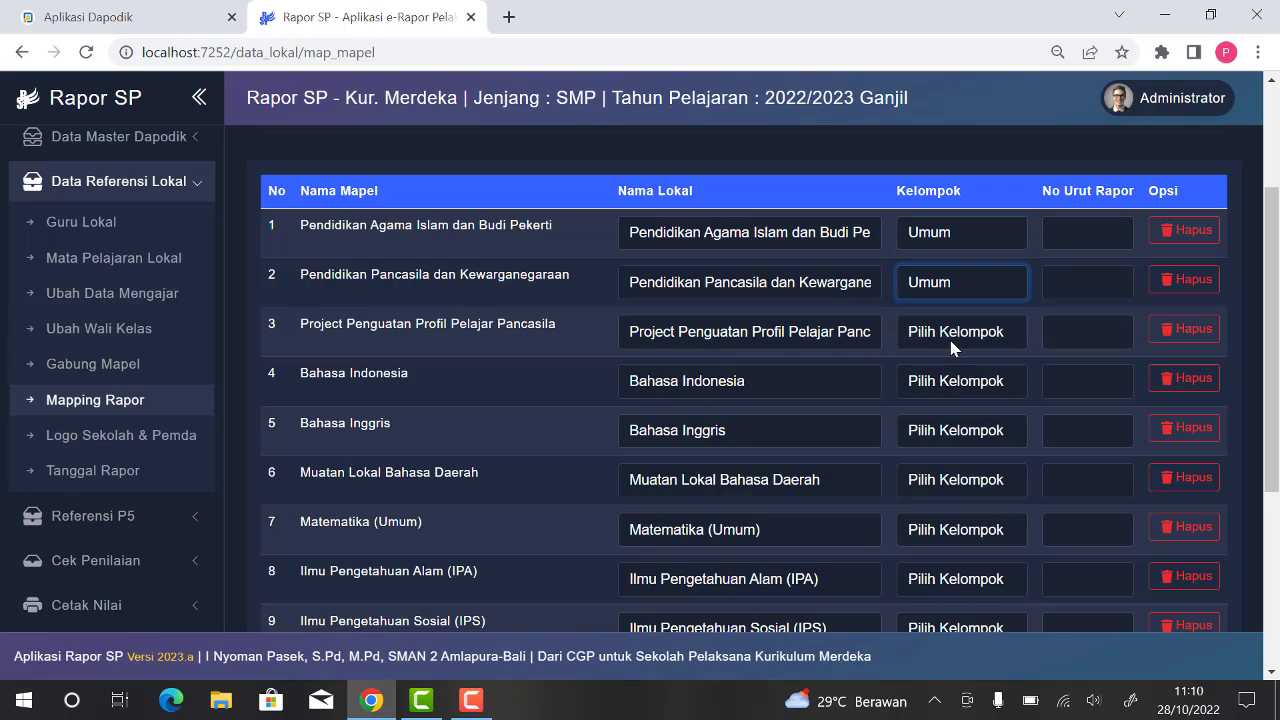
pyautogui.click(950, 340)
pyautogui.click(950, 373)
pyautogui.click(951, 389)
pyautogui.click(950, 423)
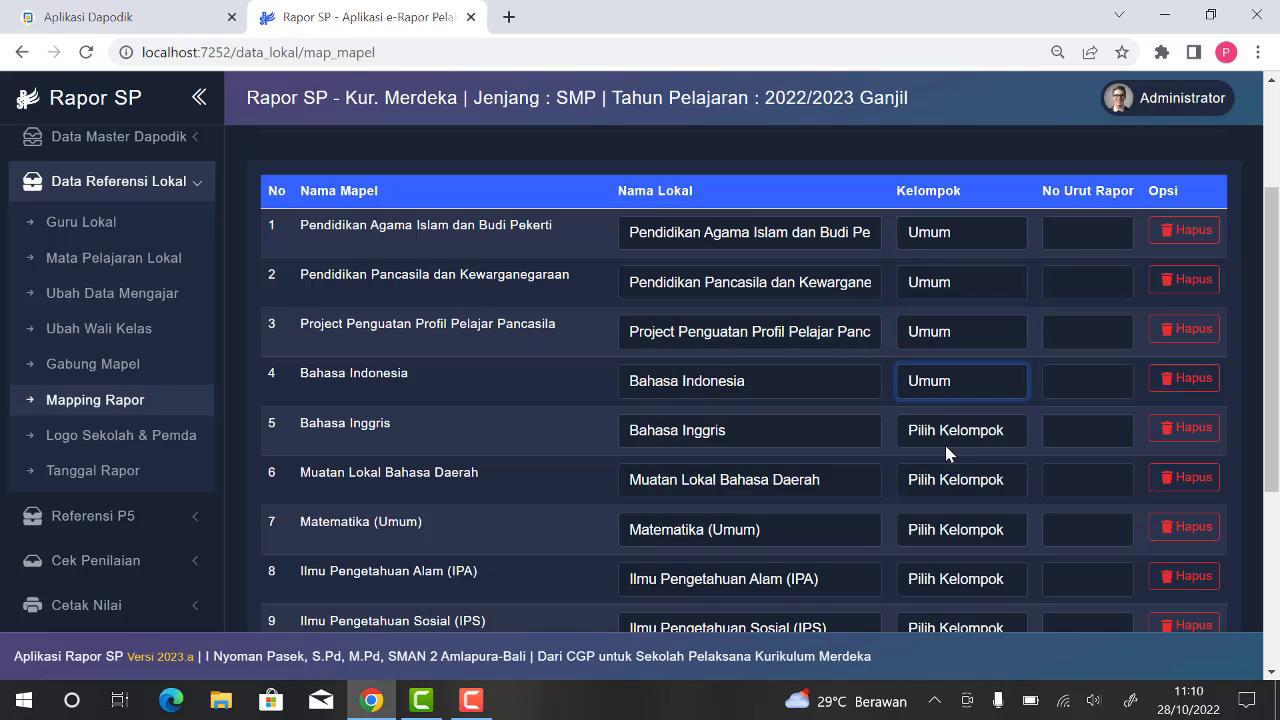
pyautogui.click(945, 445)
pyautogui.click(936, 474)
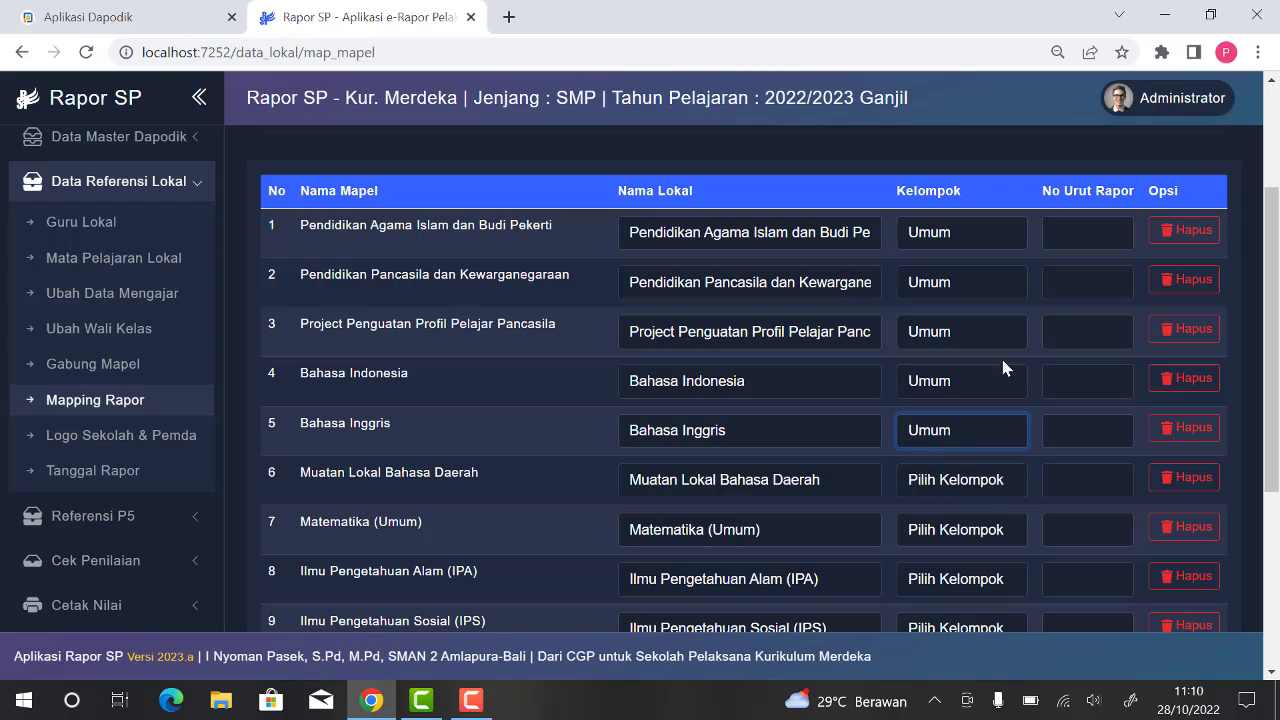
# Step: Enter report order number 1 for Pendidikan Agama Islam, 2 for Pendidikan Pancasila dan Kewarganegaraan and 3 for Bahasa Indonesia
pyautogui.click(1082, 239)
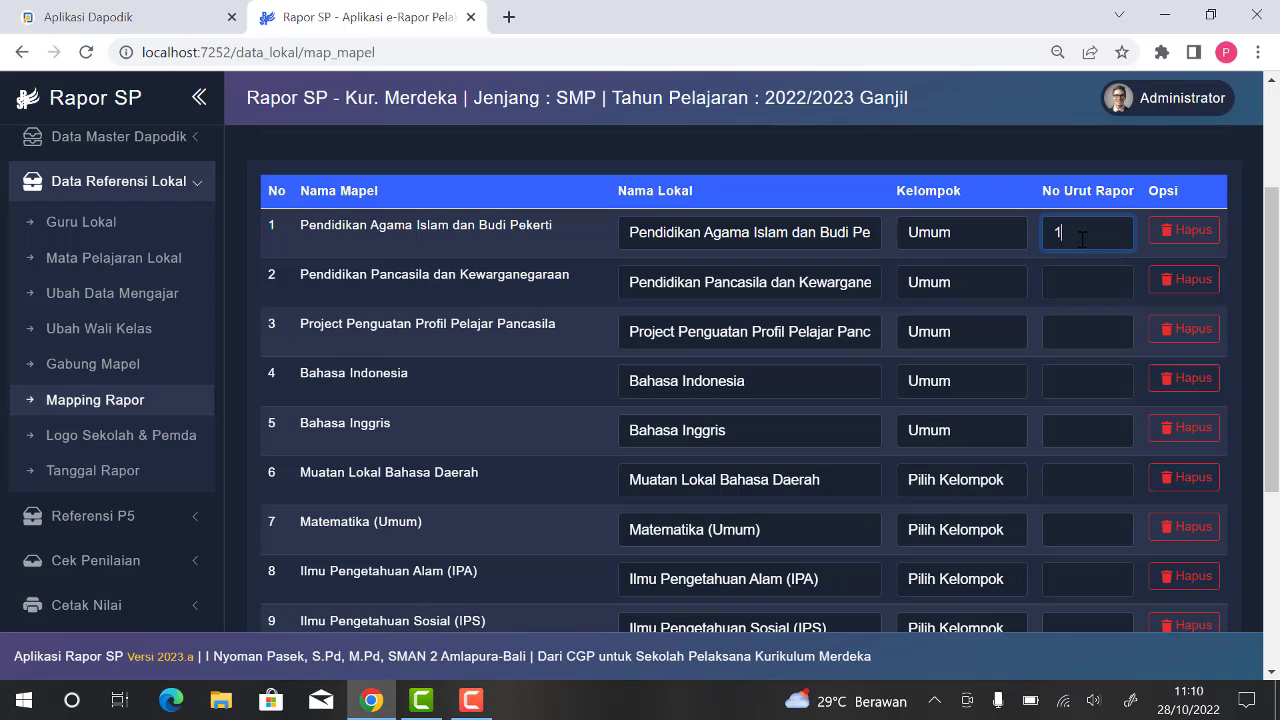
pyautogui.click(1091, 274)
pyautogui.write('2')
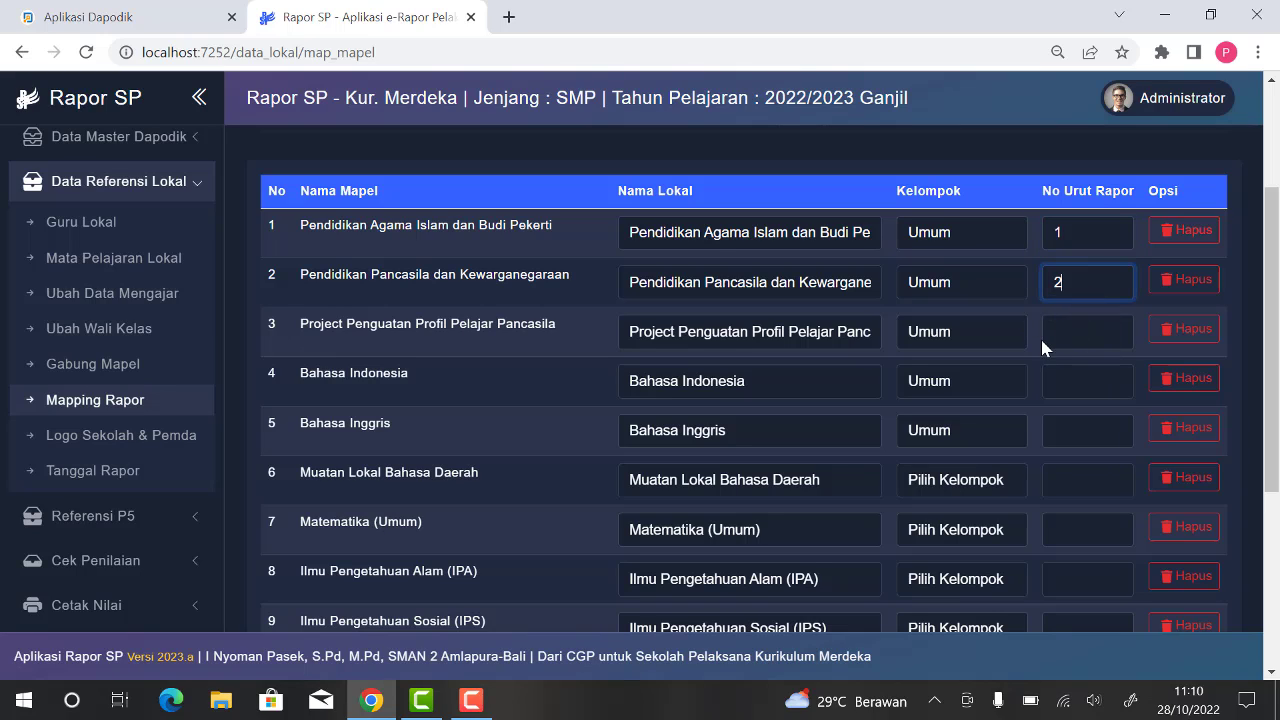
pyautogui.click(1075, 381)
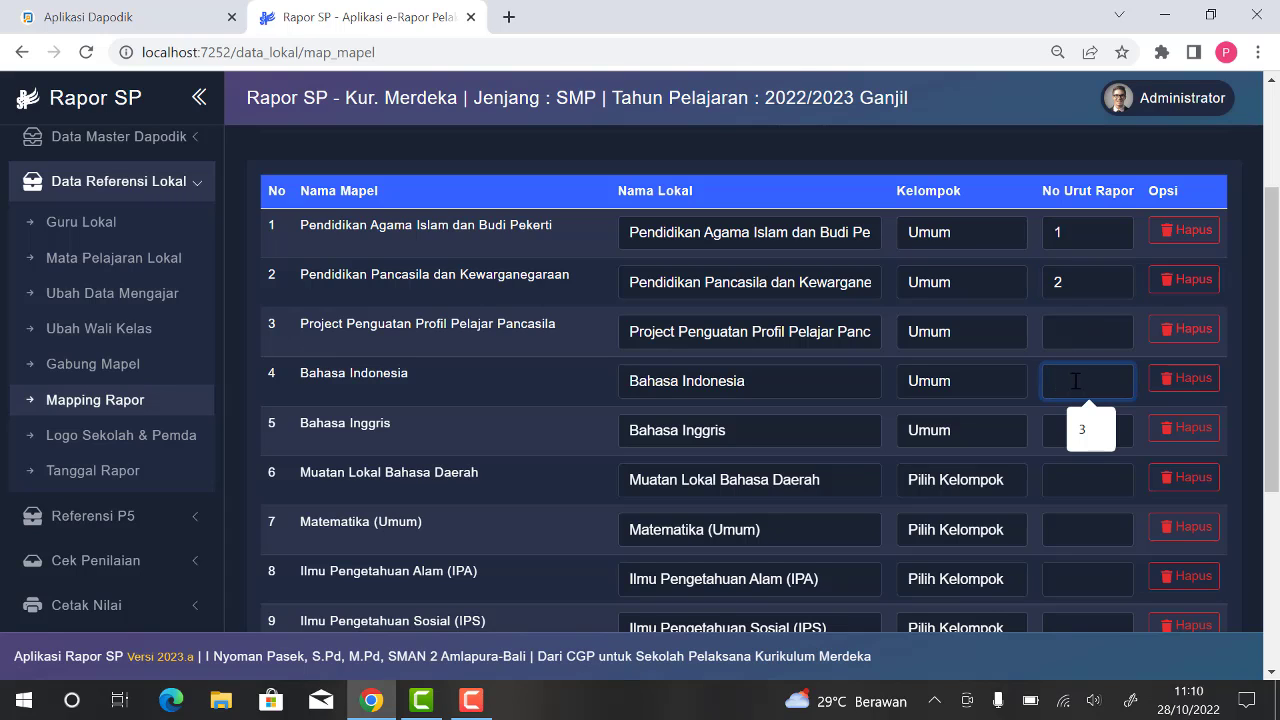
pyautogui.write('3')
# Step: Enter report order number 4 for Matematika (Umum), 5 for Ilmu Pengetahuan Alam and 6 for Ilmu Pengetahuan Sosial
pyautogui.click(1080, 525)
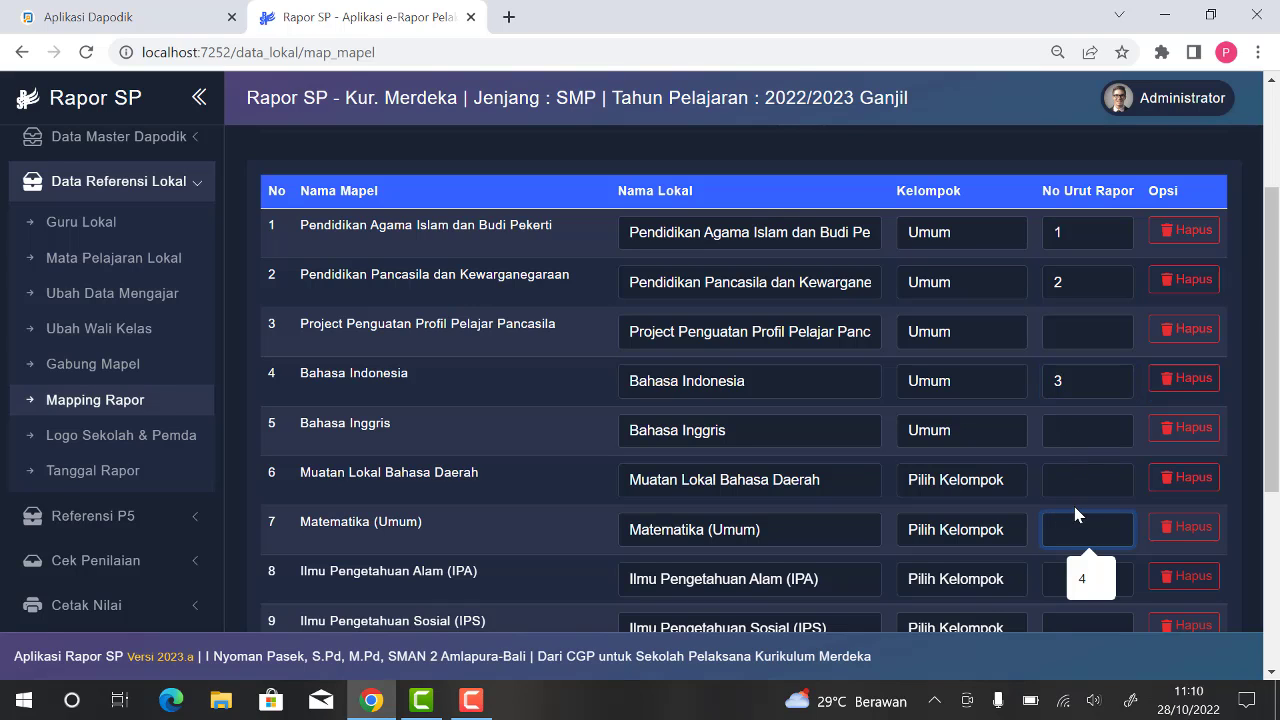
pyautogui.write('4')
pyautogui.scroll(-1, 1075, 495)
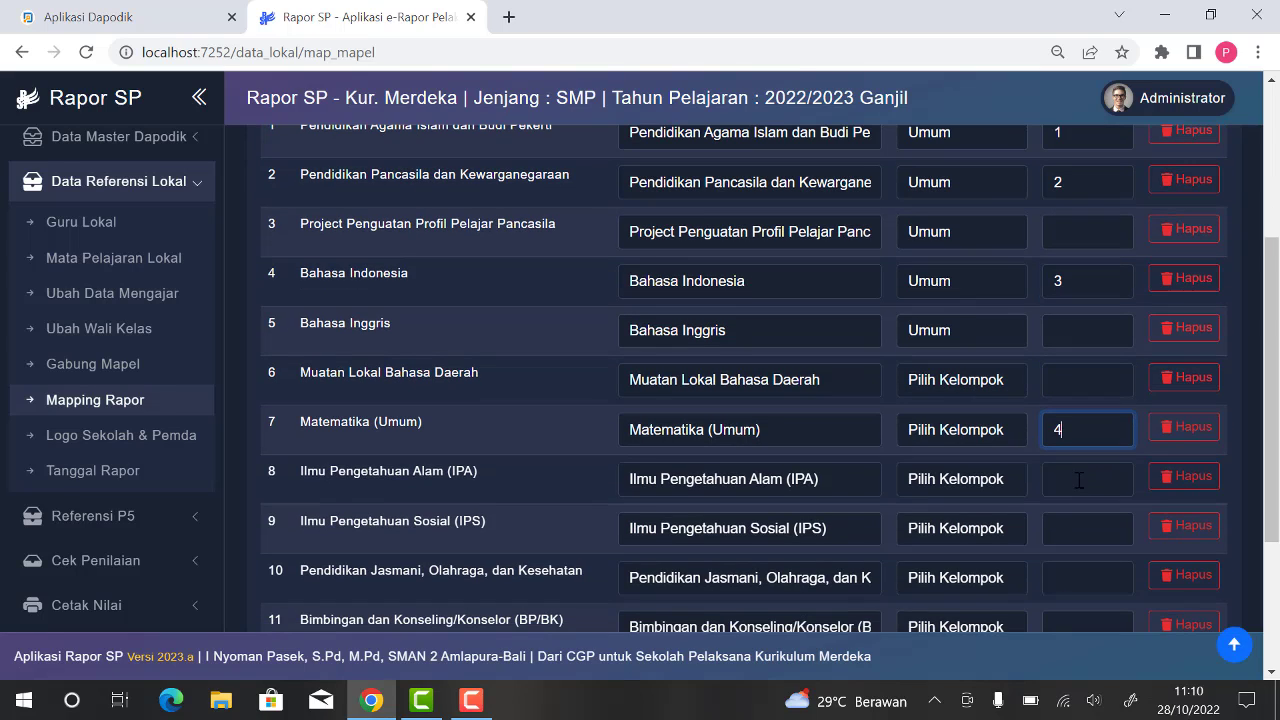
pyautogui.click(1079, 480)
pyautogui.write('5')
pyautogui.click(1062, 516)
pyautogui.write('6')
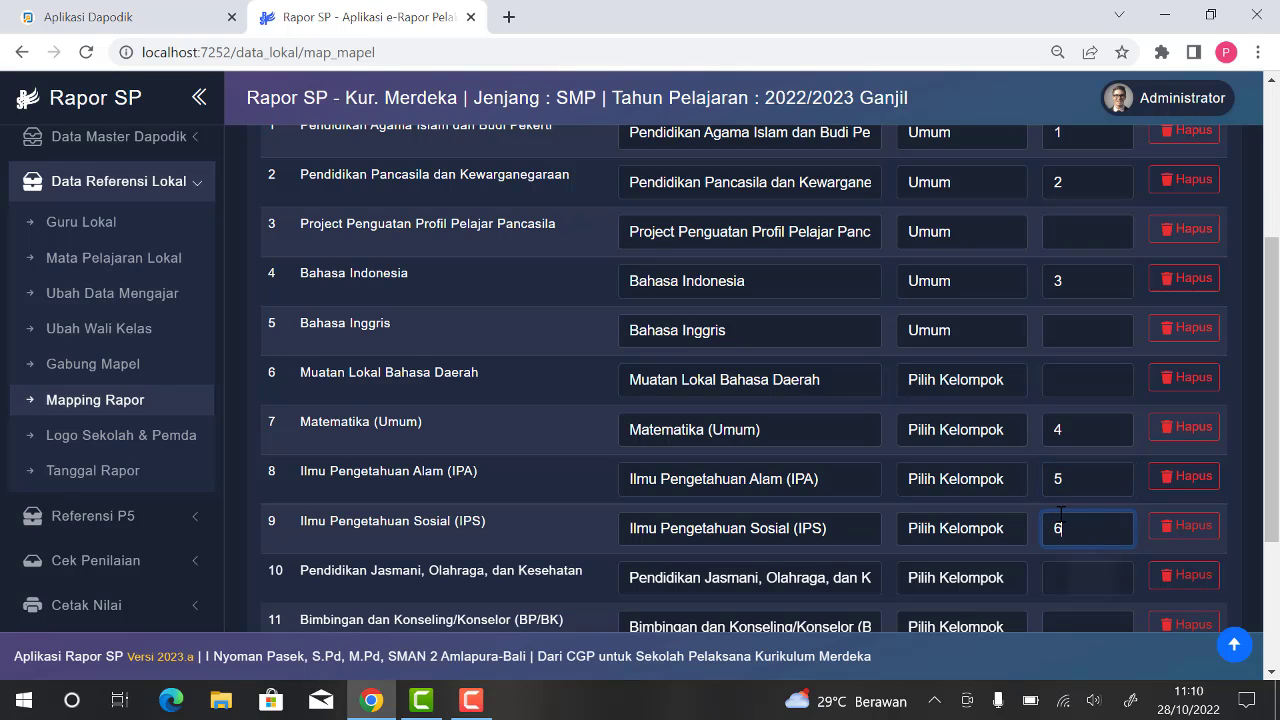
# Step: Save the changes to the Tingkat 7 subject mapping
pyautogui.scroll(-1, 1035, 480)
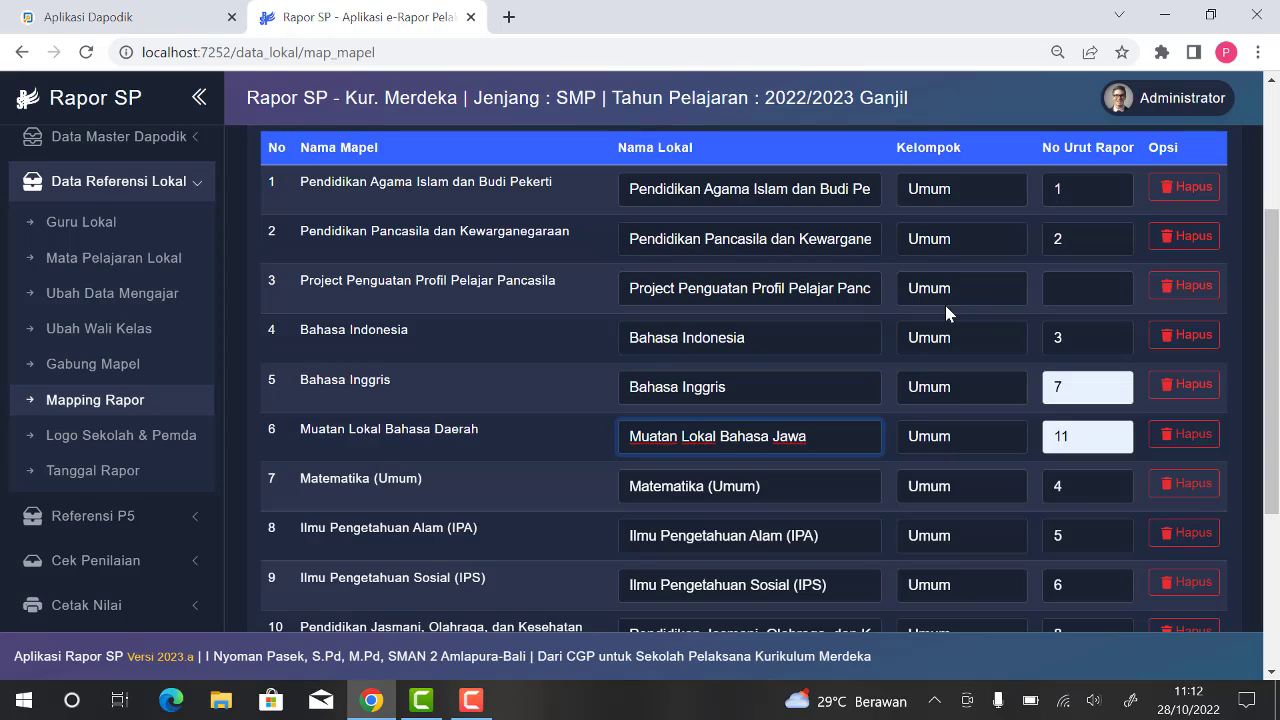
pyautogui.scroll(-3, 1017, 317)
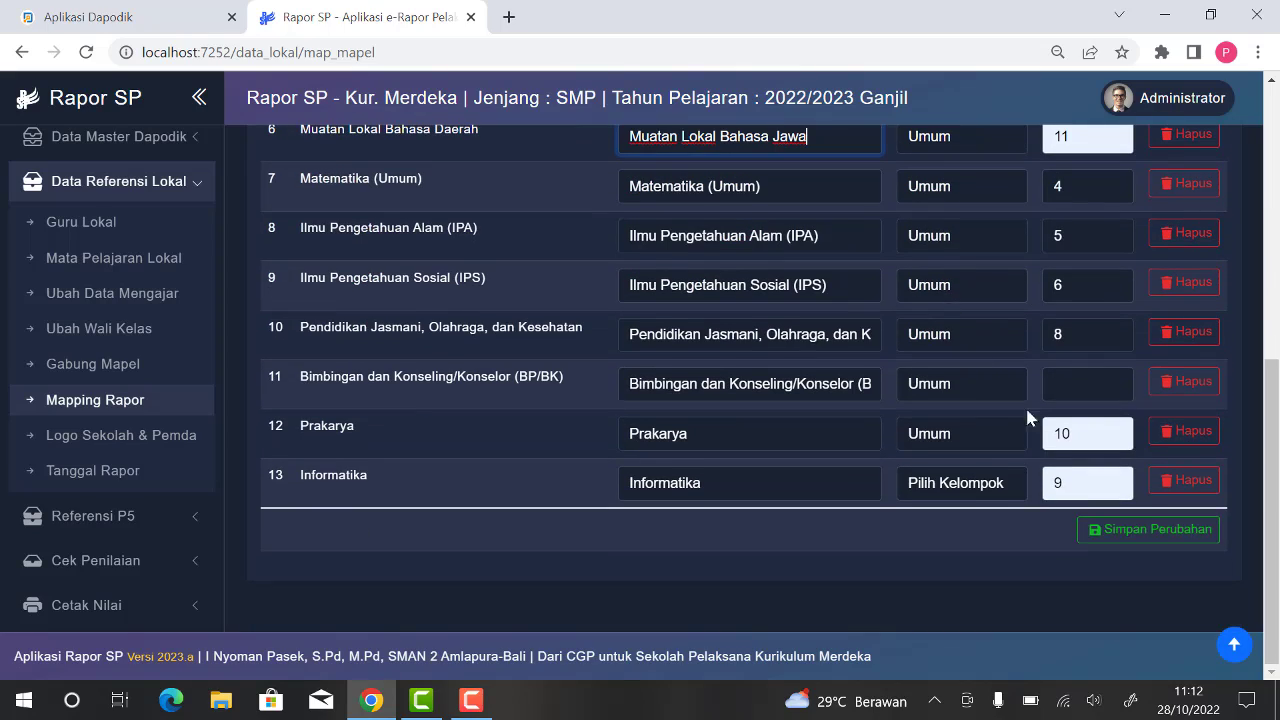
pyautogui.click(1140, 530)
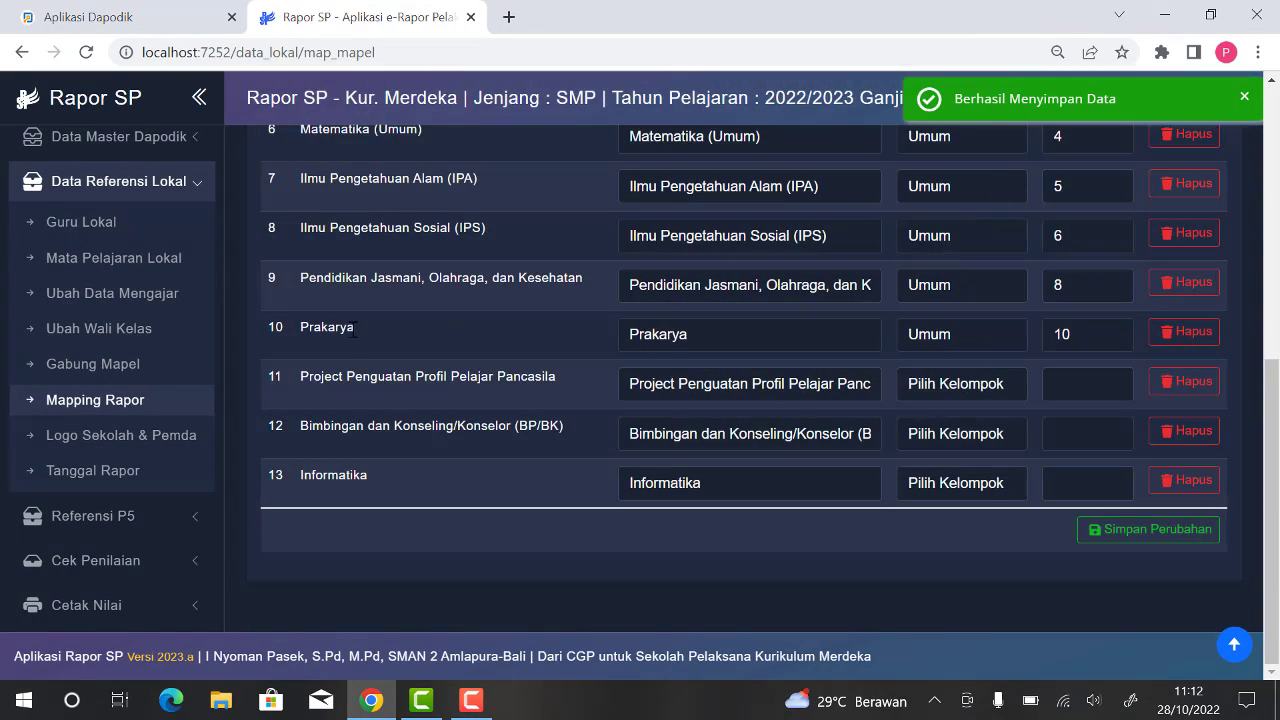
# Step: On the logo and signature data page, open the Logo Pemda upload form and review its file format, size and dimension requirements
pyautogui.click(121, 437)
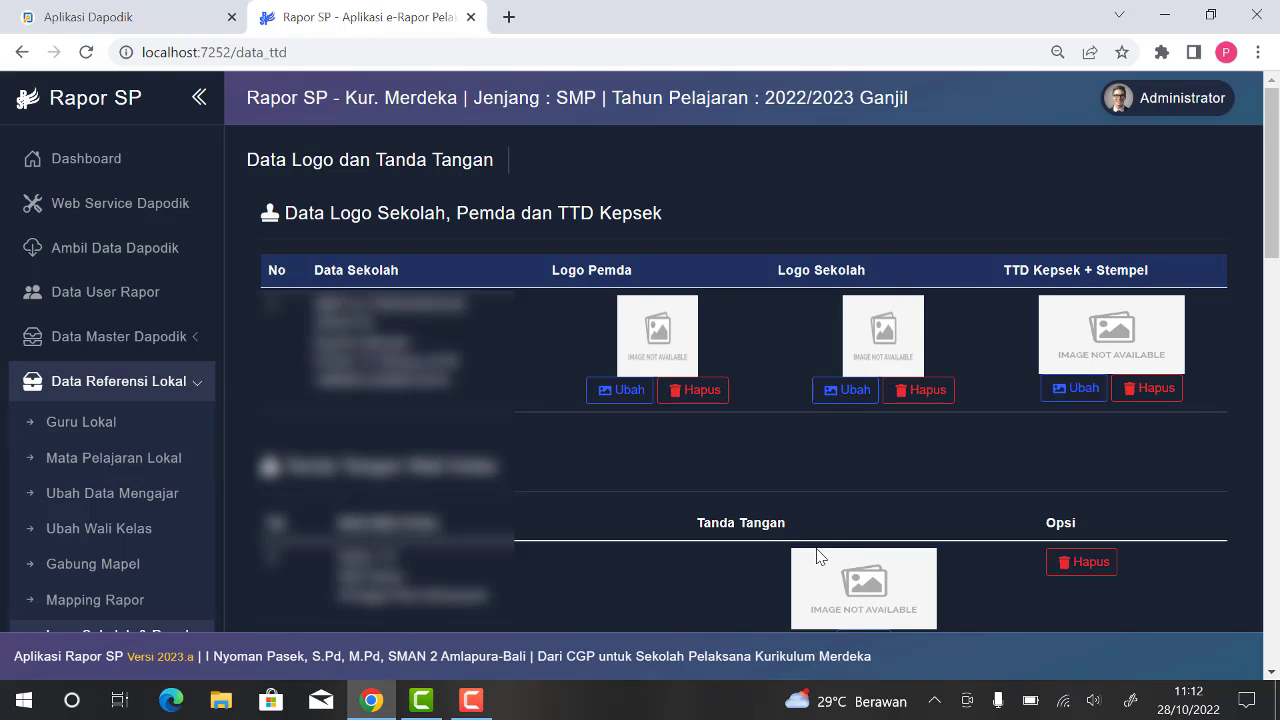
pyautogui.click(619, 393)
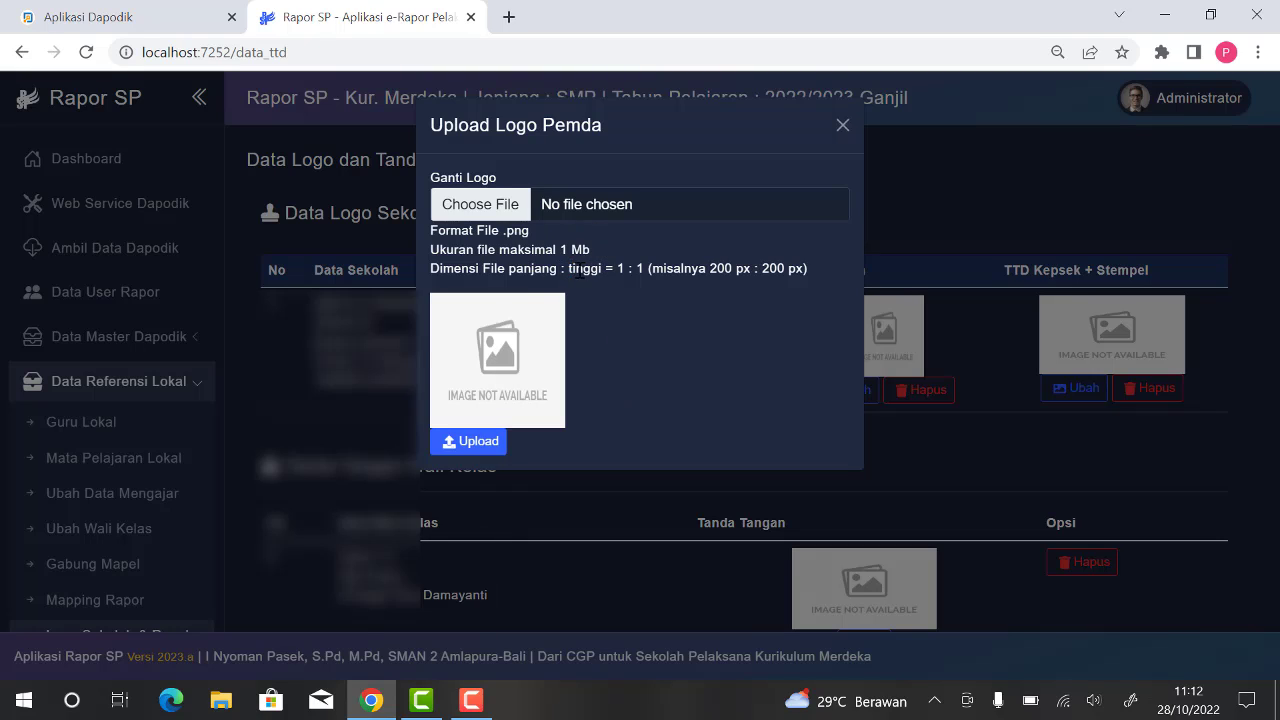
pyautogui.moveTo(569, 268); pyautogui.dragTo(804, 271)
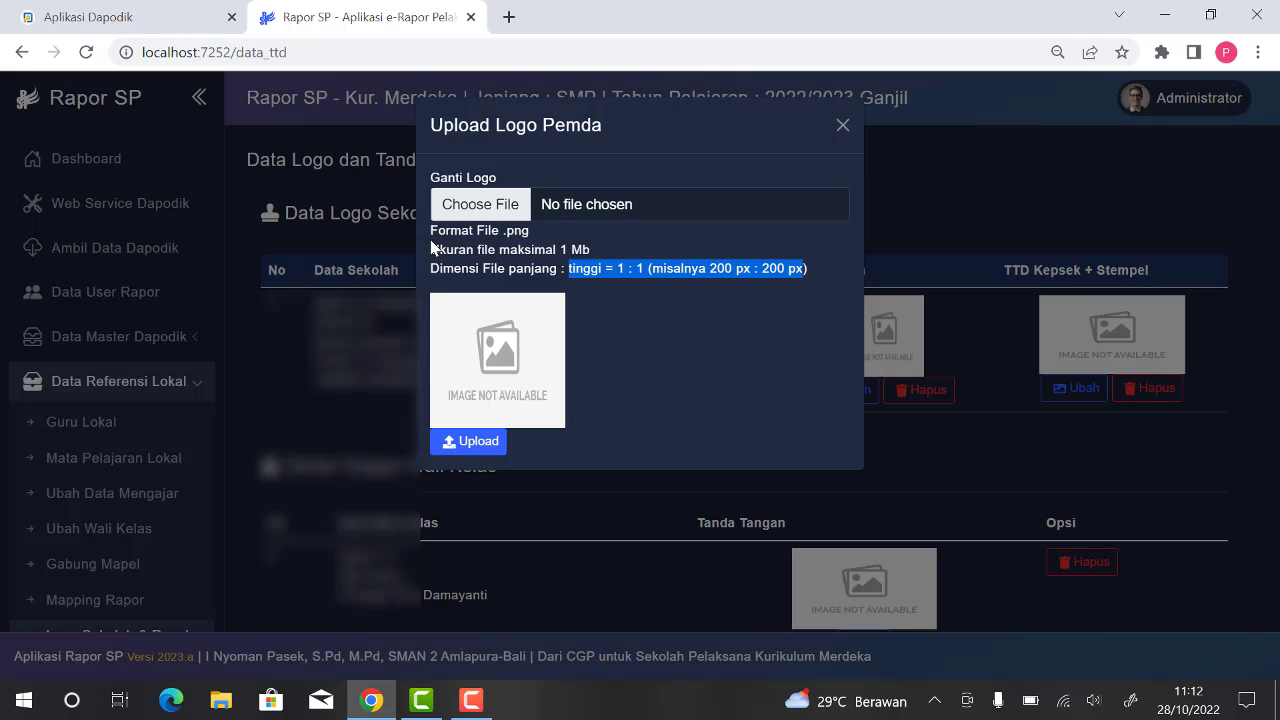
pyautogui.moveTo(431, 230); pyautogui.dragTo(826, 277)
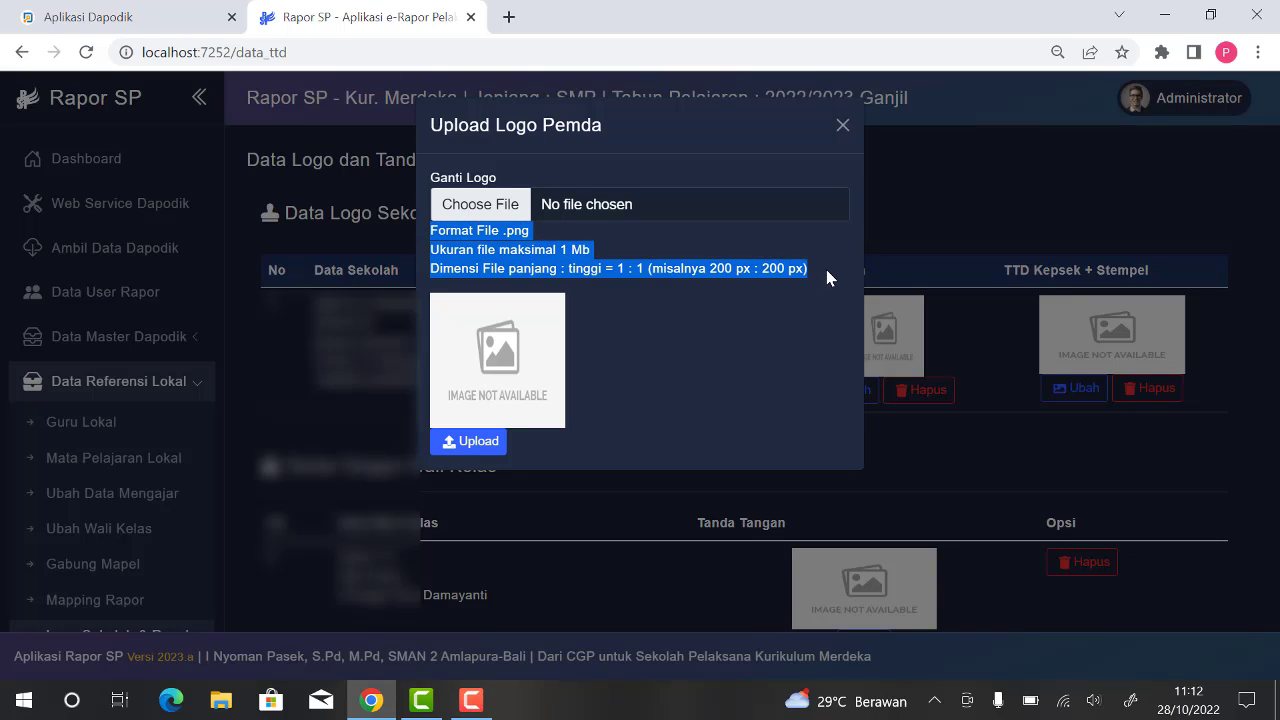
pyautogui.click(657, 320)
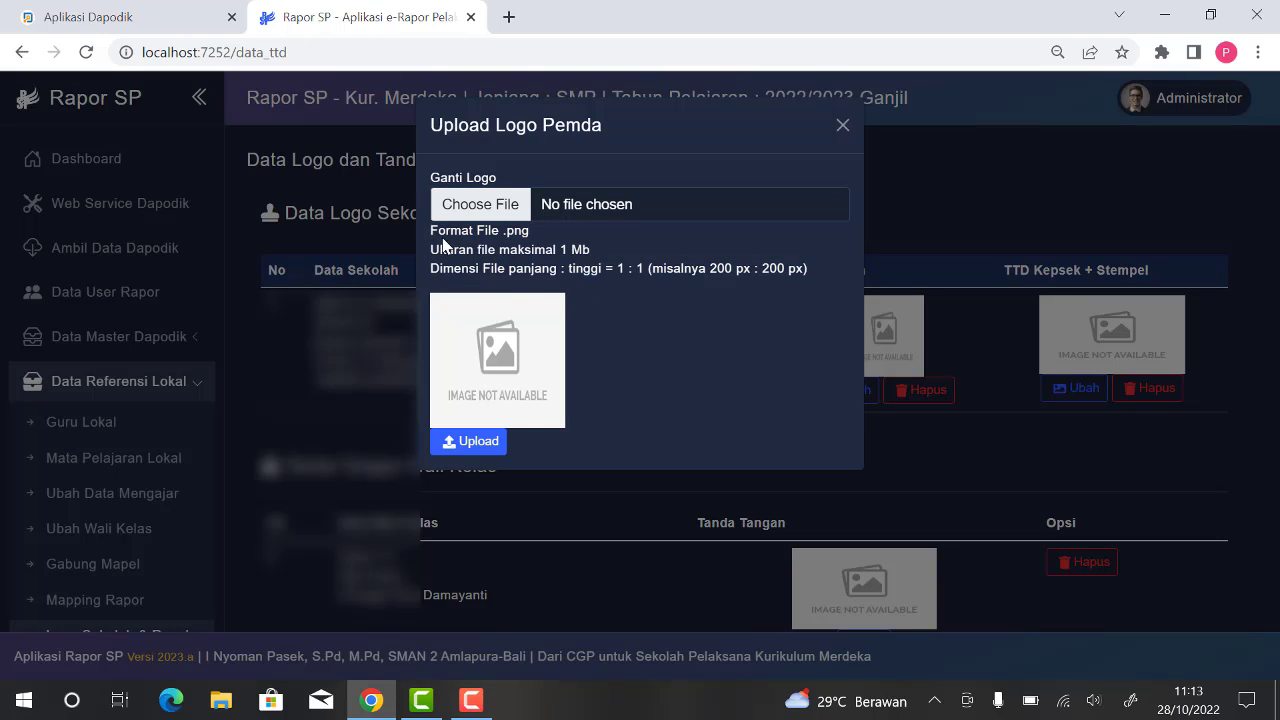
pyautogui.moveTo(431, 230); pyautogui.dragTo(753, 300)
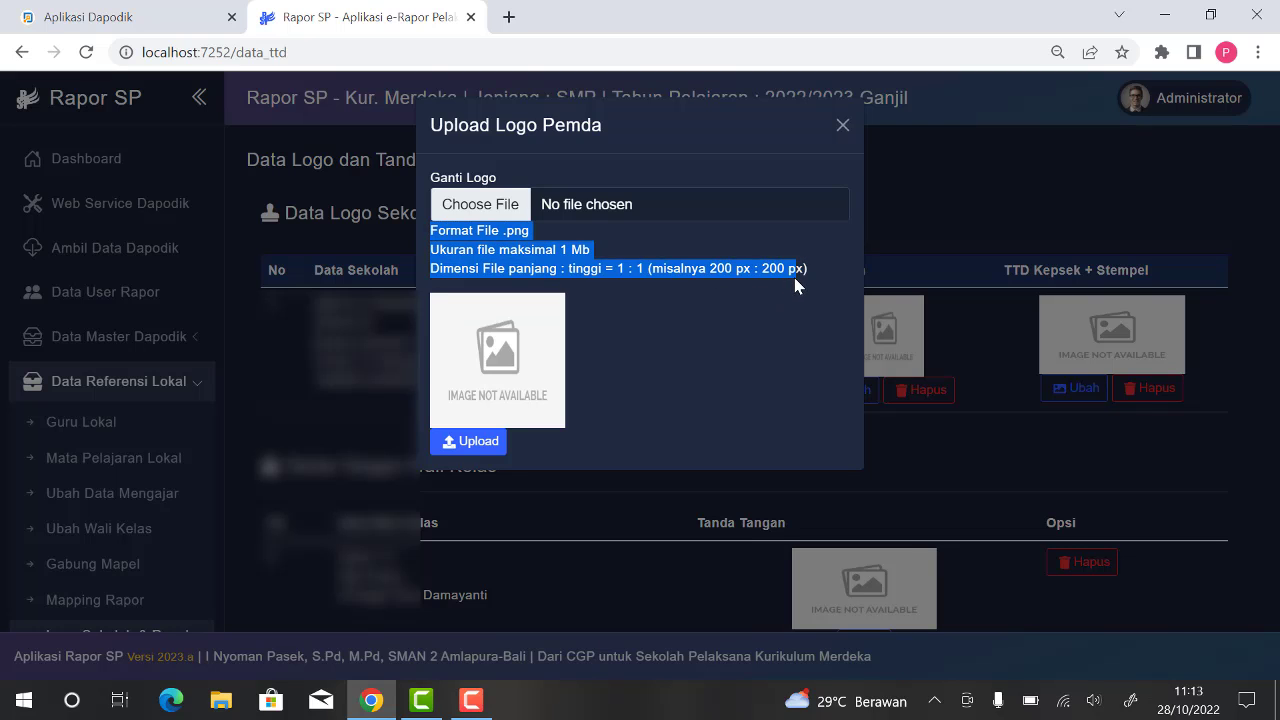
# Step: Upload Logo PBG from the Ttd dan Stempel folder in Documents as the Logo Pemda
pyautogui.click(487, 215)
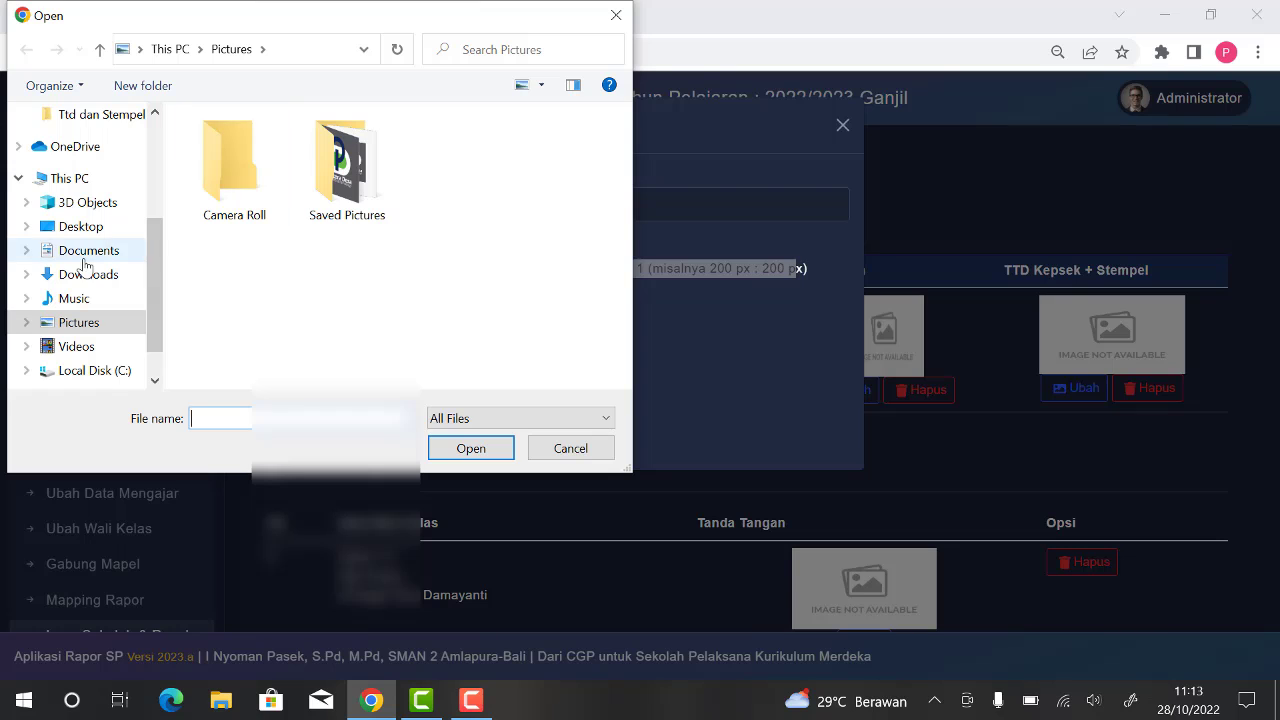
pyautogui.click(85, 254)
pyautogui.doubleClick(231, 170)
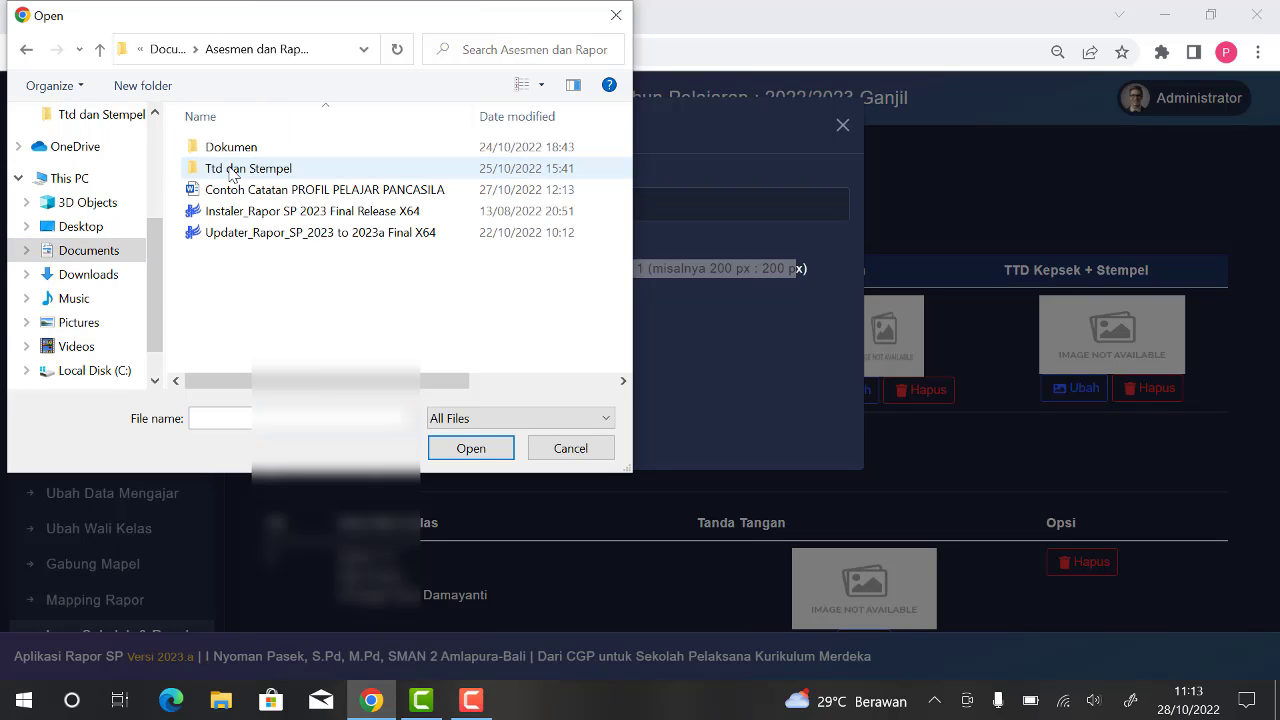
pyautogui.doubleClick(256, 169)
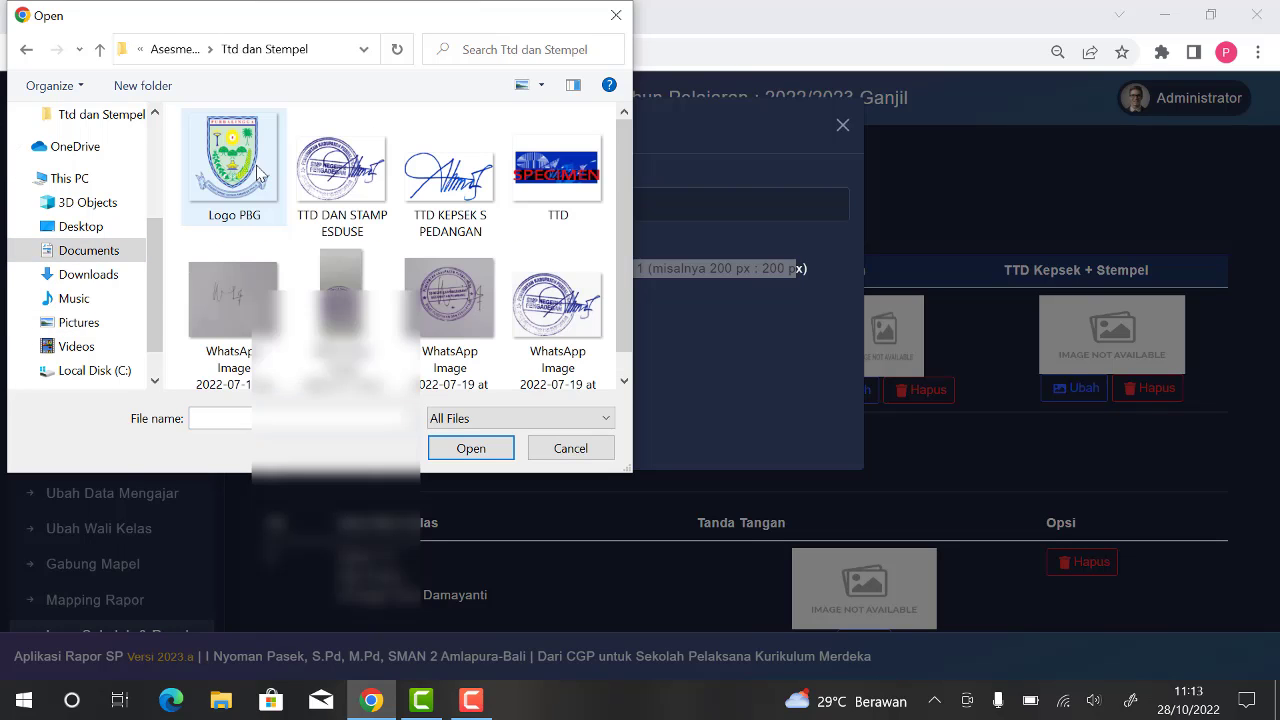
pyautogui.click(258, 173)
pyautogui.click(468, 458)
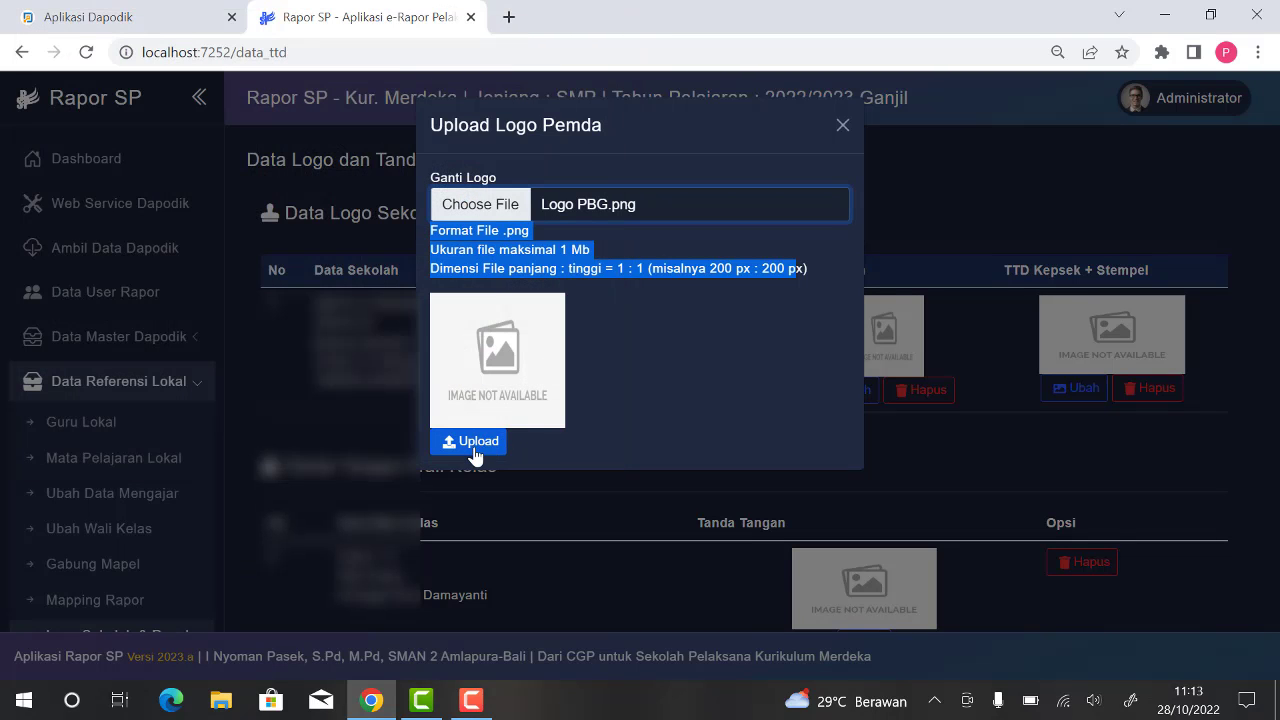
pyautogui.click(474, 450)
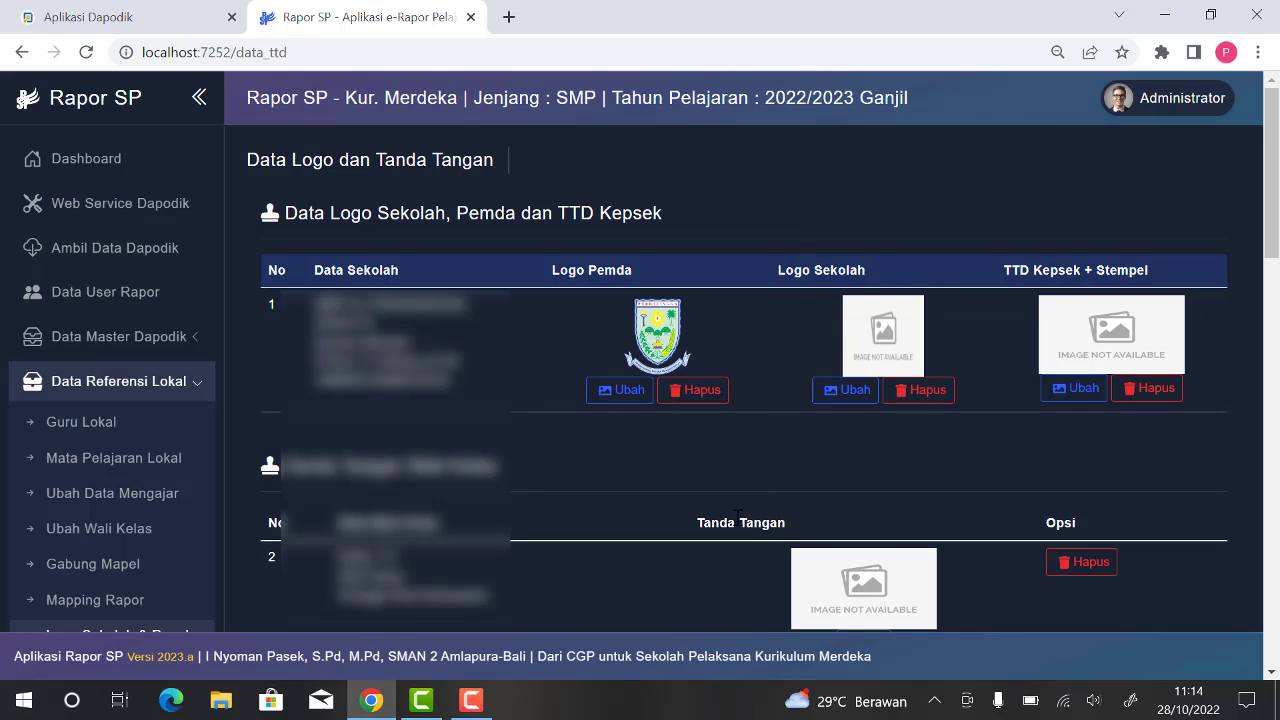
# Step: Look at the file requirements in the Logo Sekolah upload form and close it without uploading
pyautogui.click(845, 395)
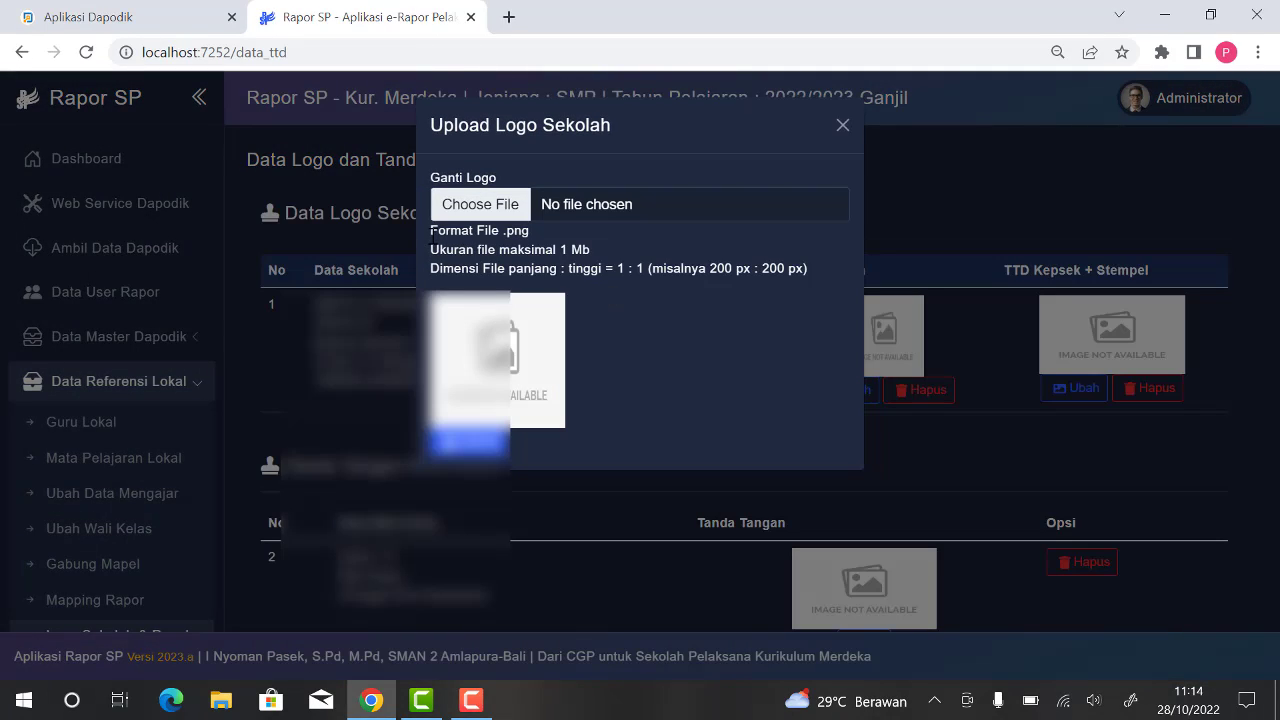
pyautogui.moveTo(430, 228); pyautogui.dragTo(810, 268)
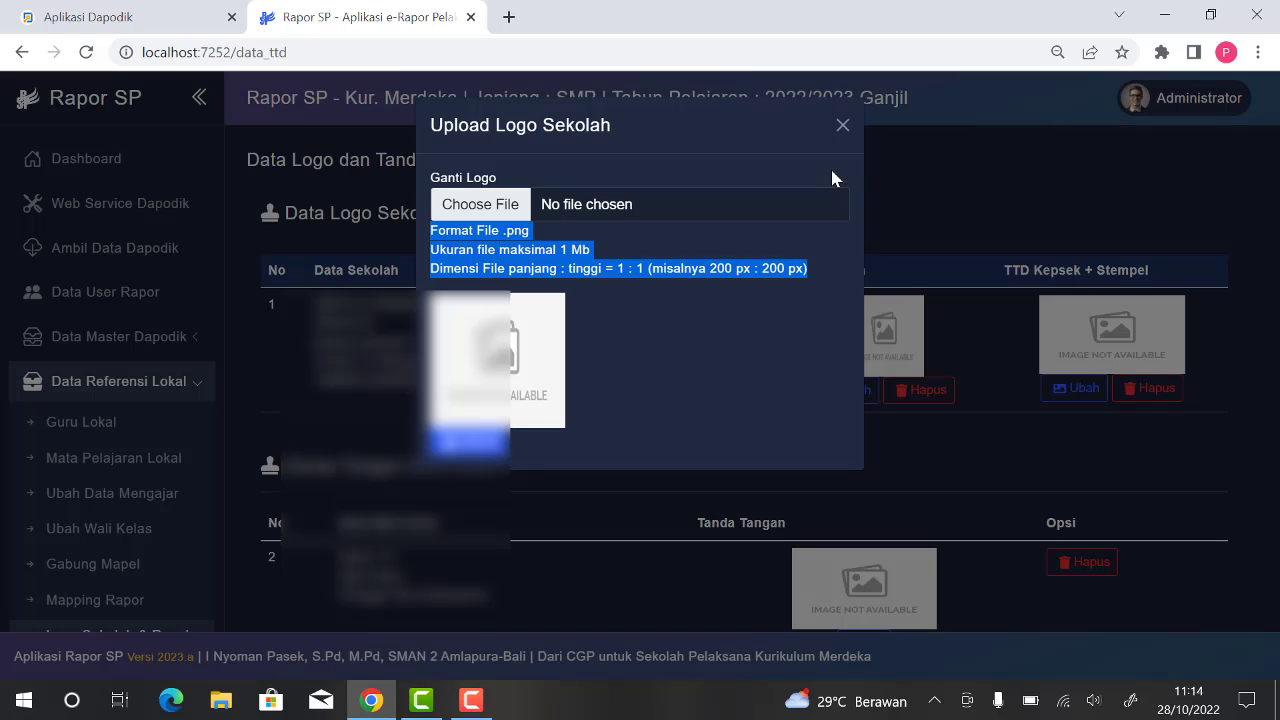
pyautogui.click(843, 126)
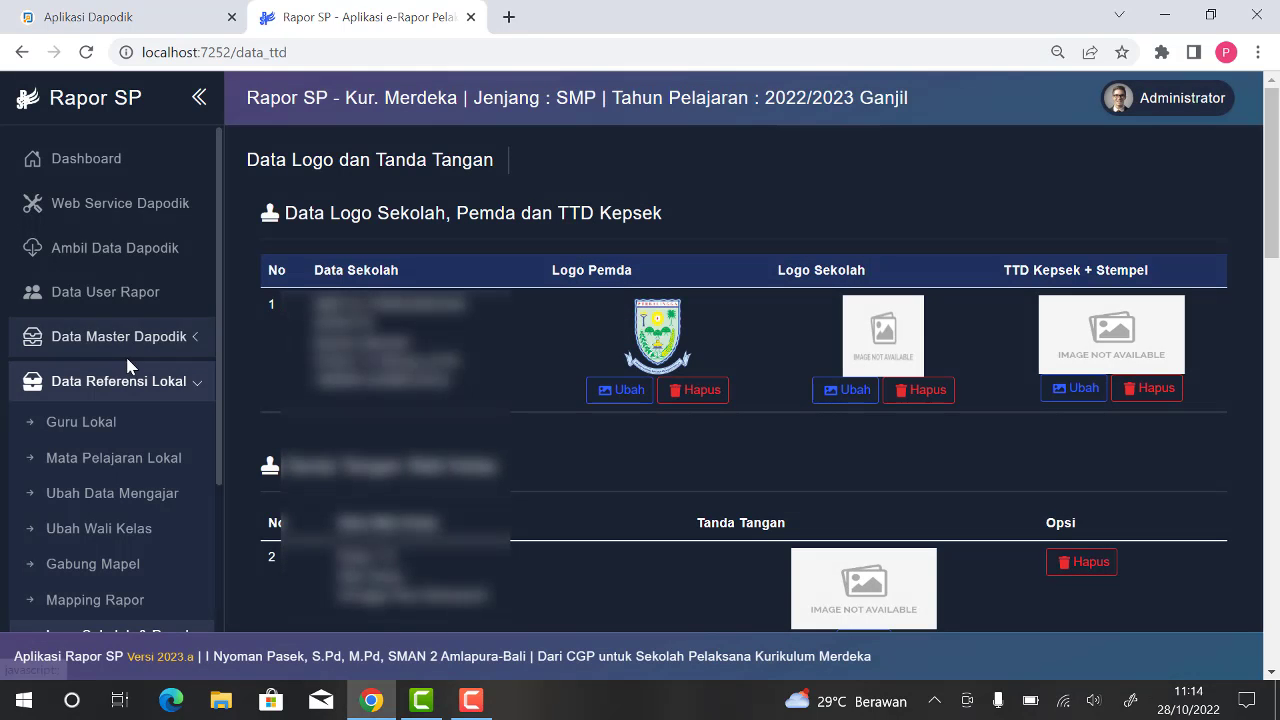
# Step: Start a new entry on the Tanggal Rapor page and set its report date to 2022-12-17
pyautogui.scroll(-3, 137, 392)
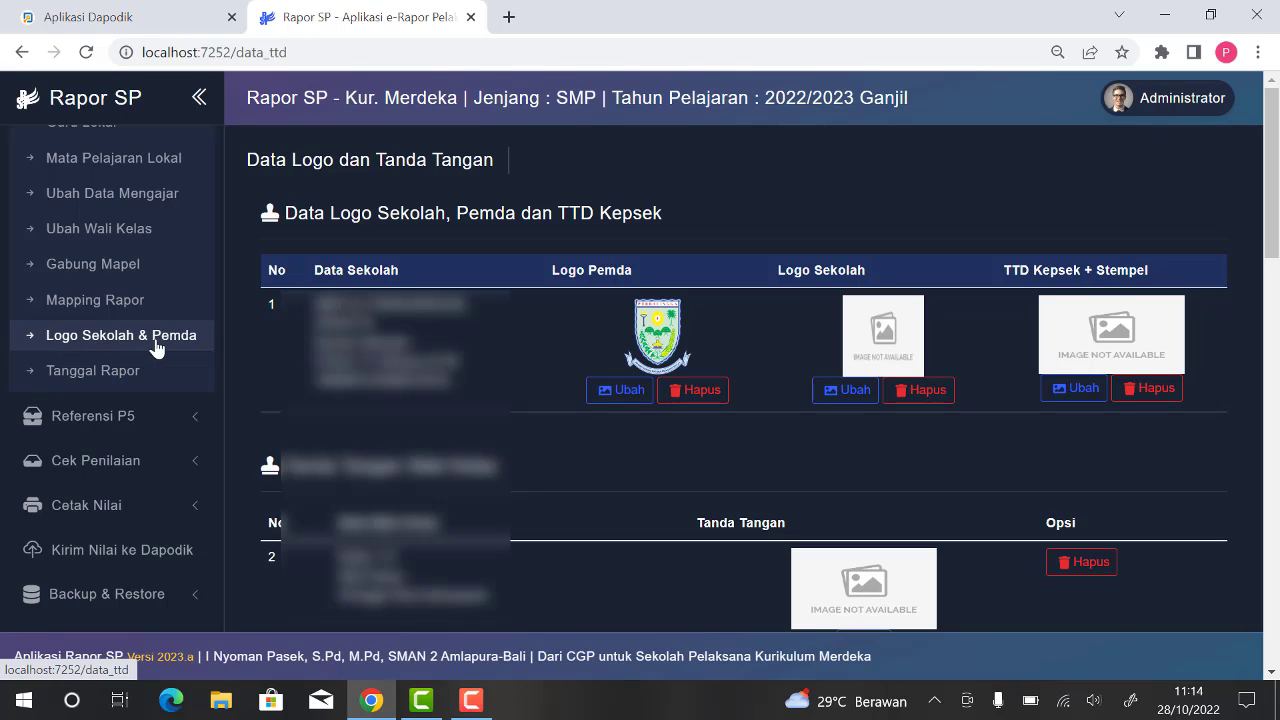
pyautogui.click(106, 372)
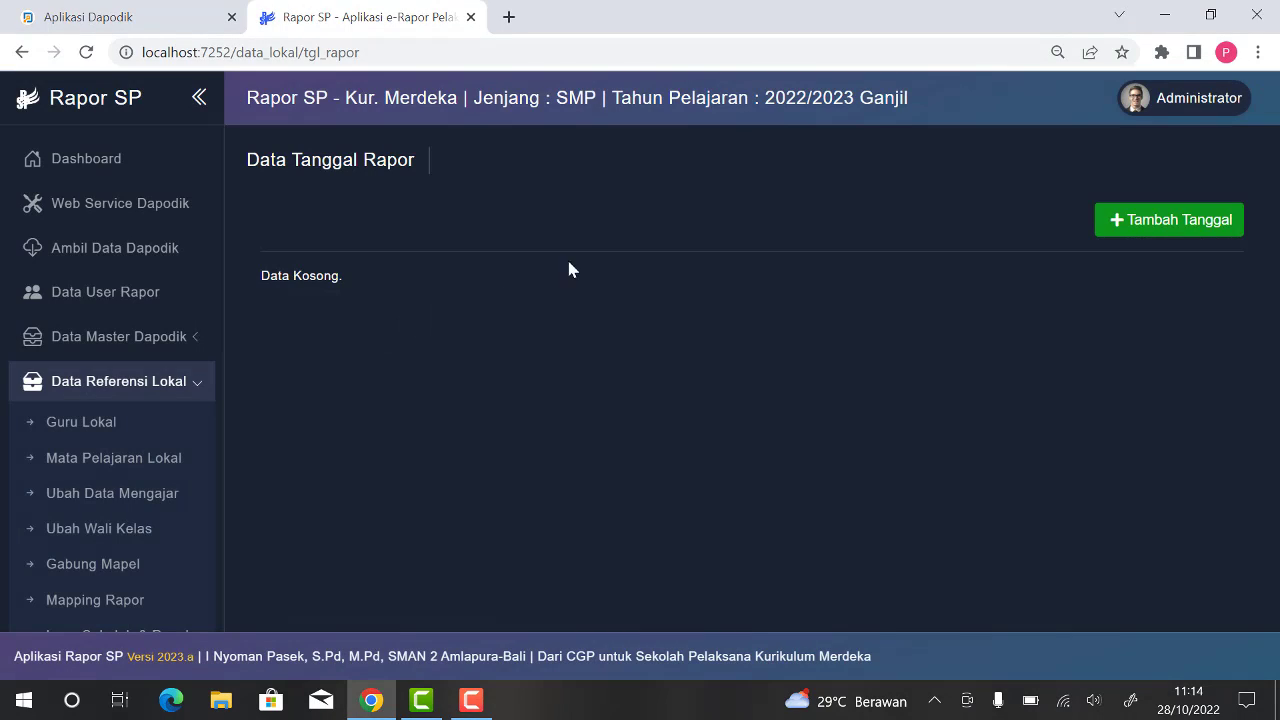
pyautogui.click(1157, 233)
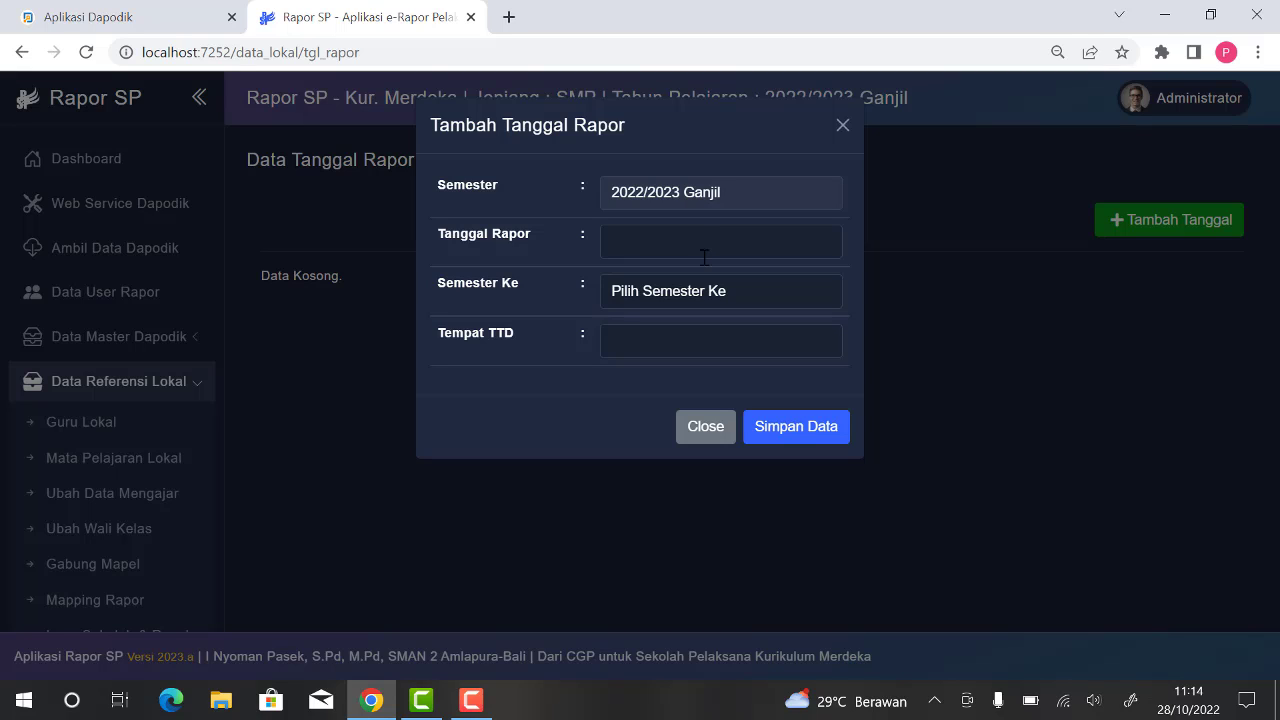
pyautogui.click(704, 257)
pyautogui.click(754, 262)
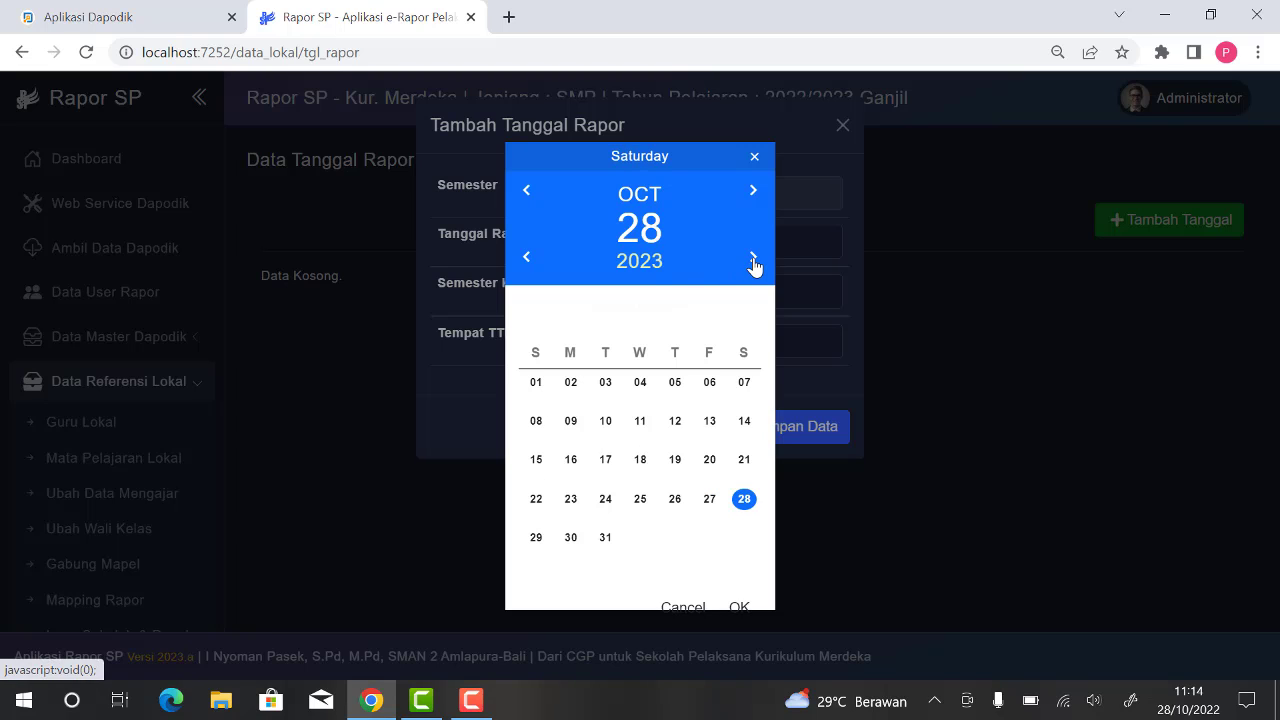
pyautogui.click(754, 262)
pyautogui.click(527, 262)
pyautogui.click(527, 262)
pyautogui.doubleClick(750, 192)
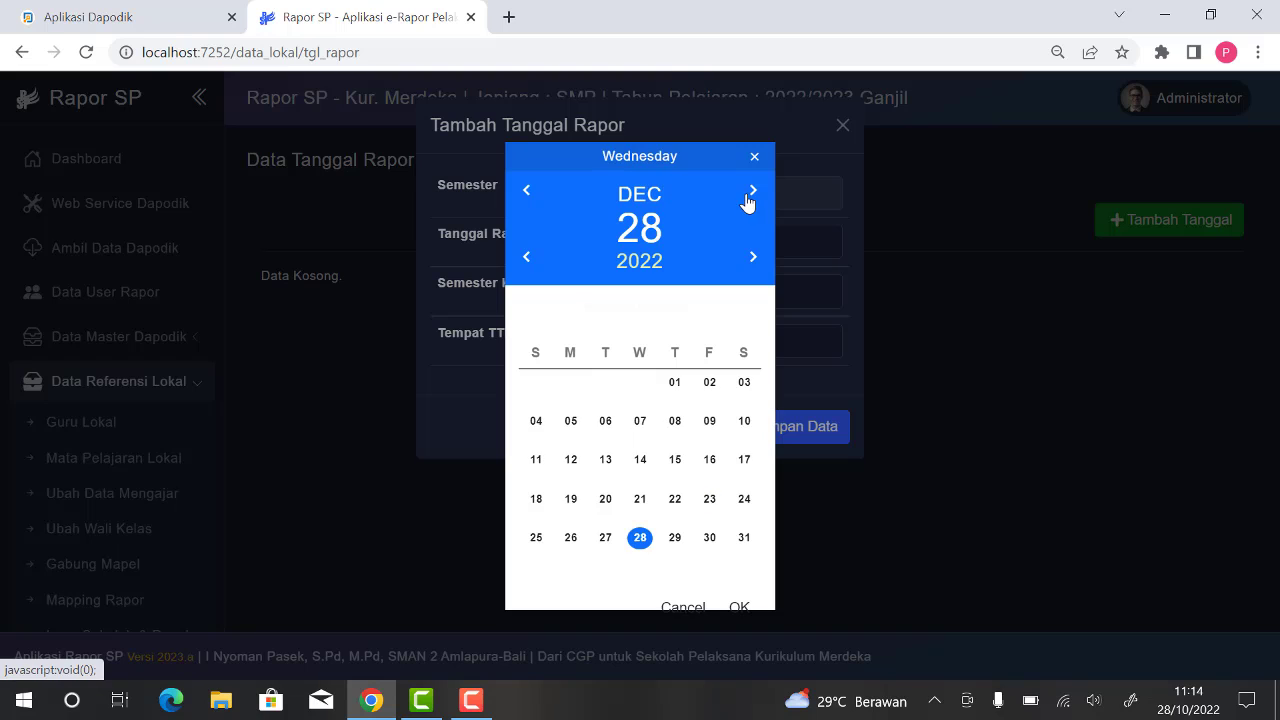
pyautogui.click(745, 460)
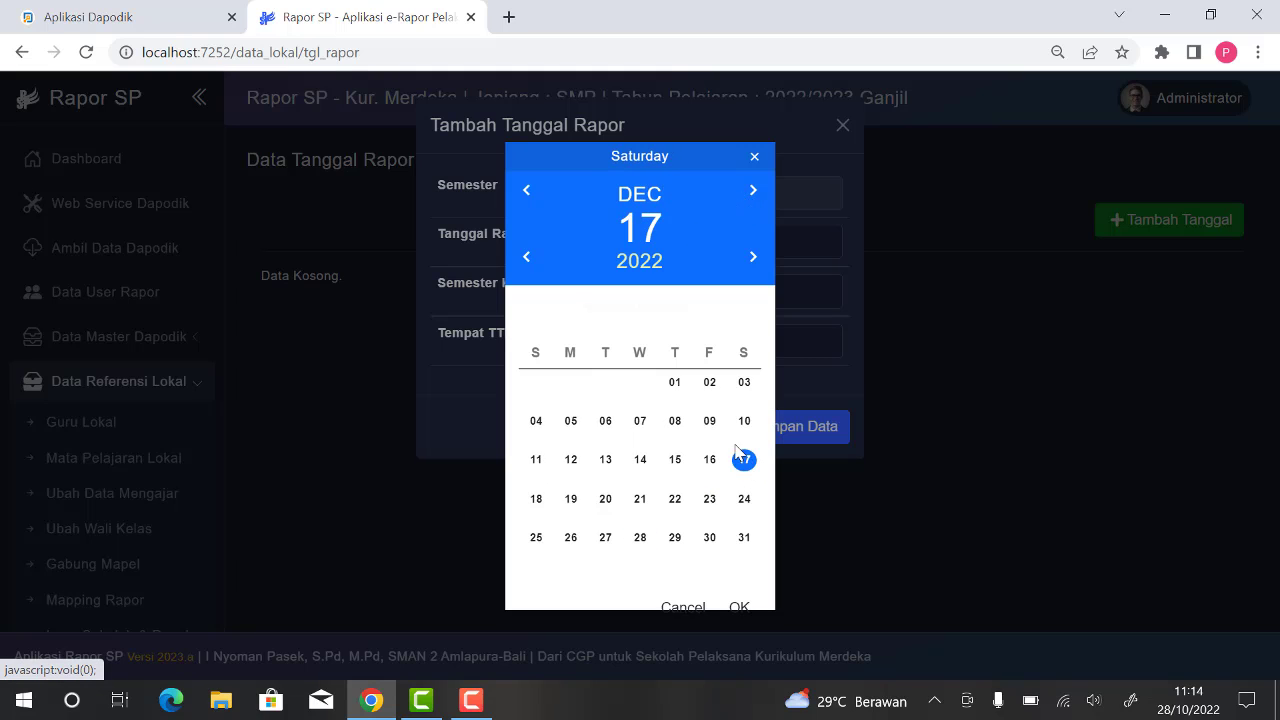
pyautogui.click(740, 606)
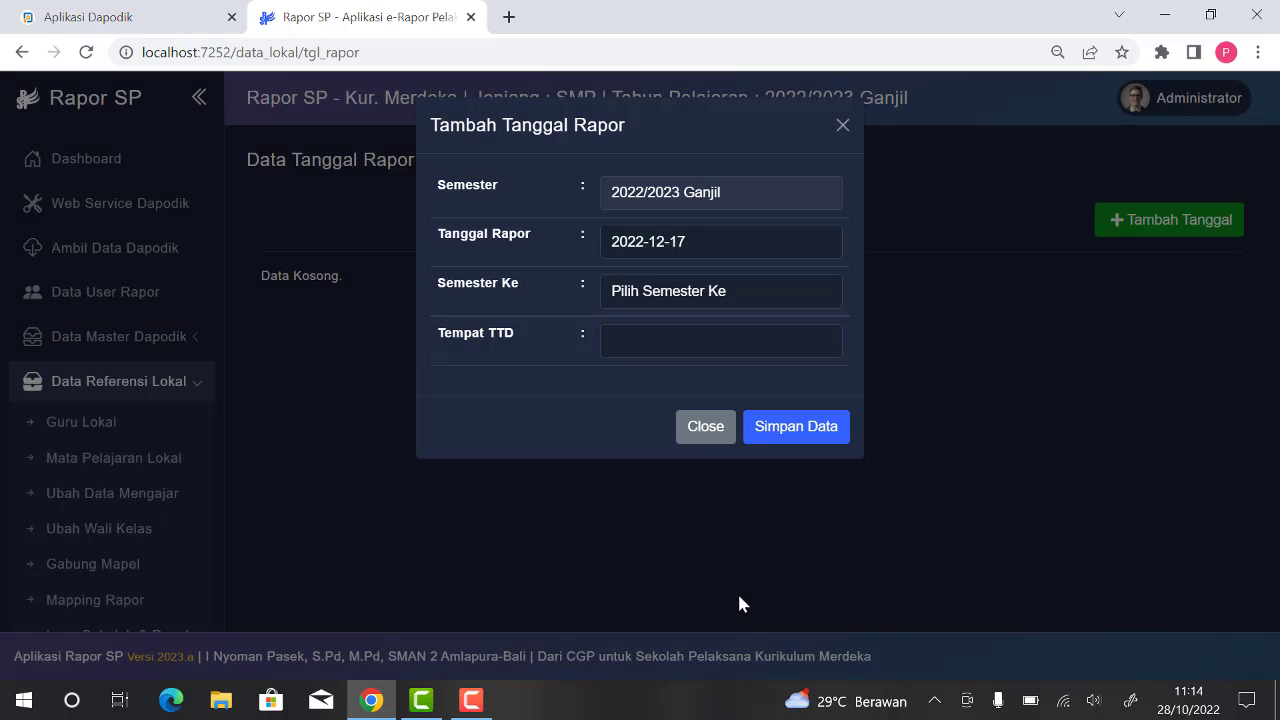
# Step: Set Semester Ke to 1 and Tempat TTD to Purbalingga for the new report date, and save the entry
pyautogui.click(690, 292)
pyautogui.click(678, 334)
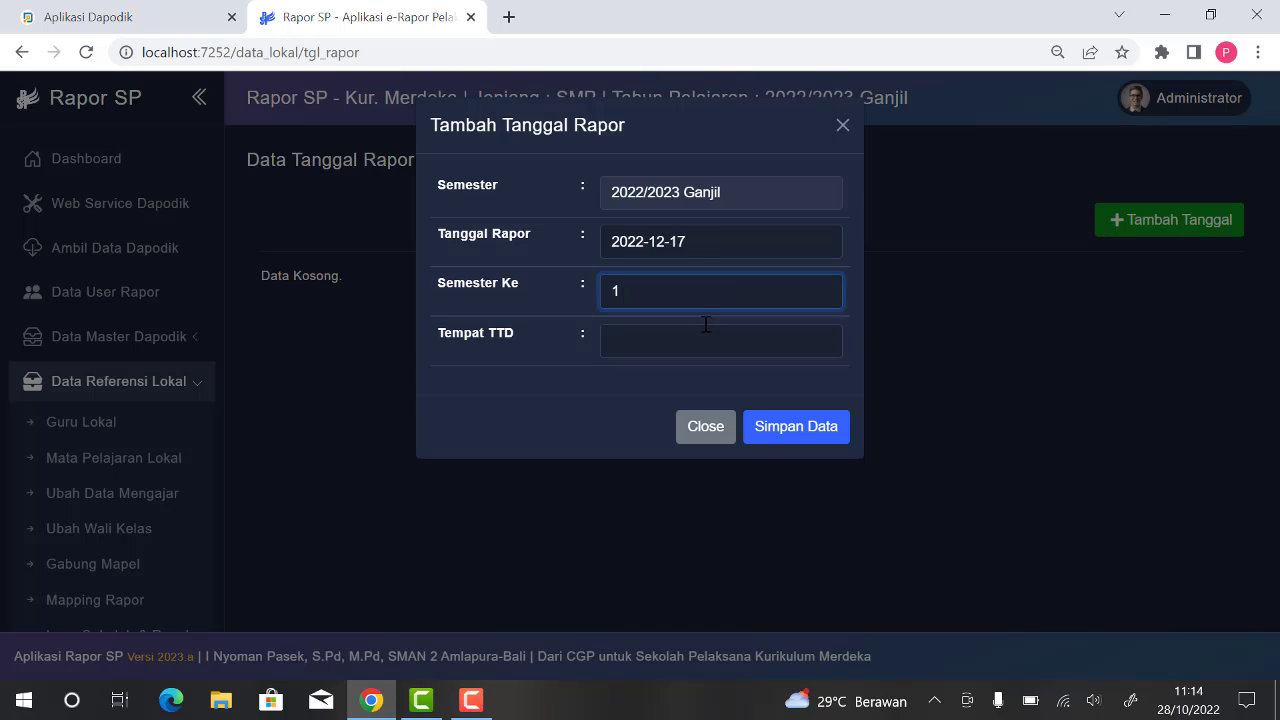
pyautogui.click(720, 344)
pyautogui.click(733, 396)
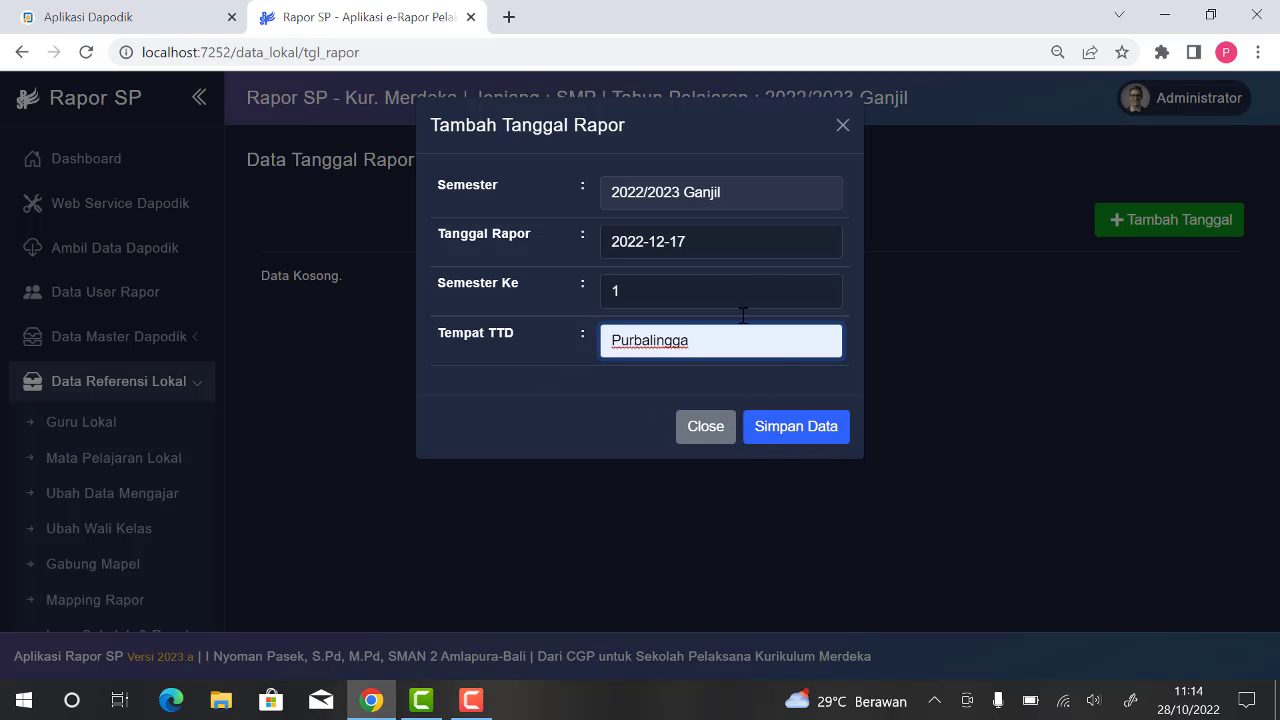
pyautogui.click(801, 429)
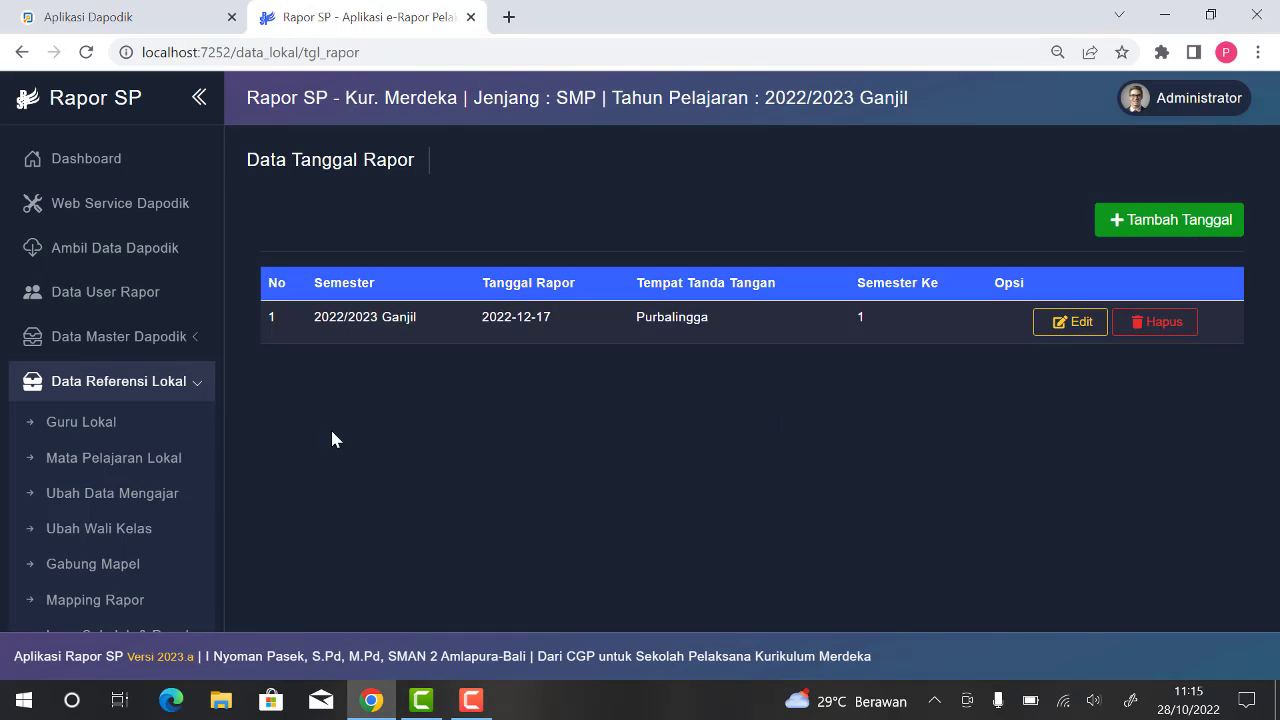
pyautogui.click(199, 392)
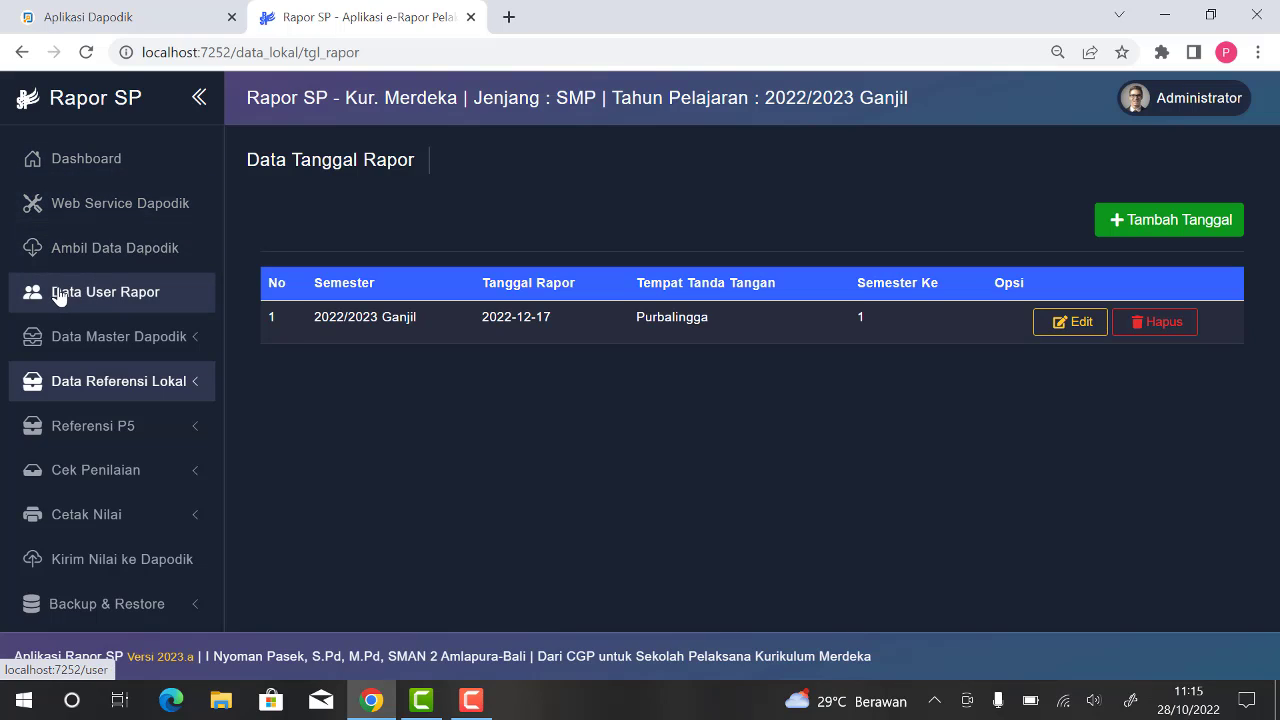
pyautogui.click(127, 338)
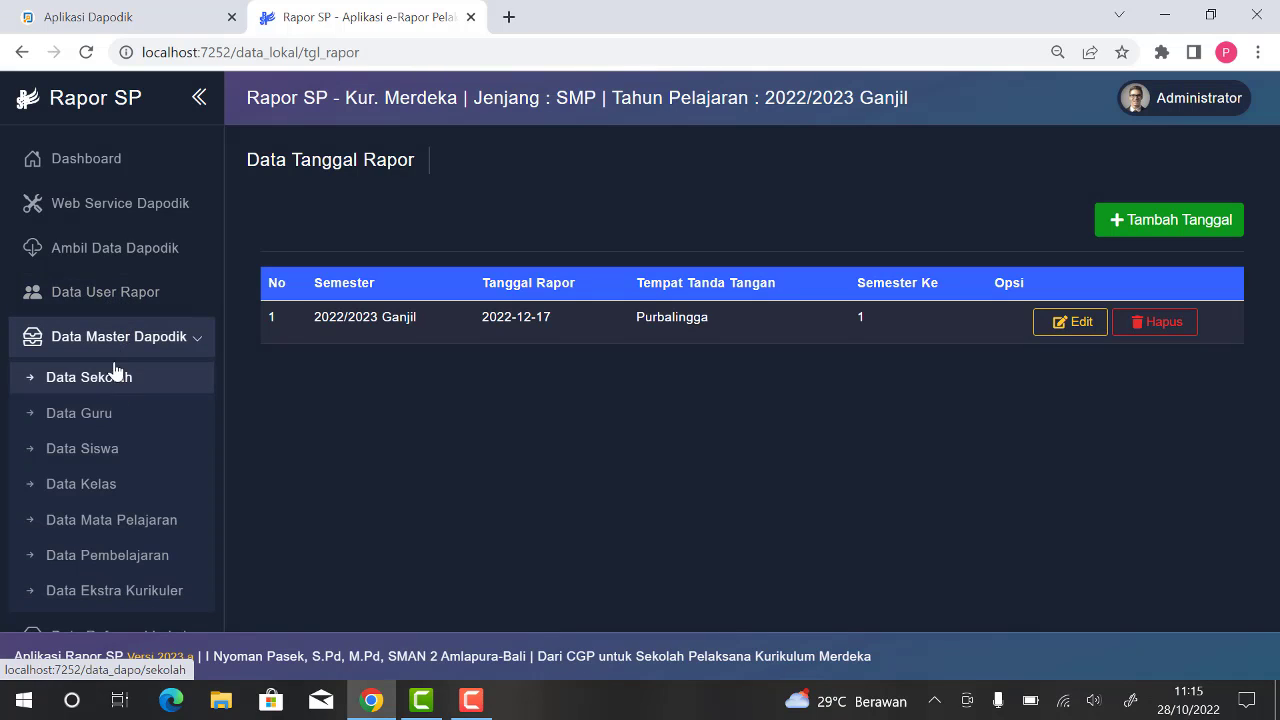
pyautogui.click(163, 342)
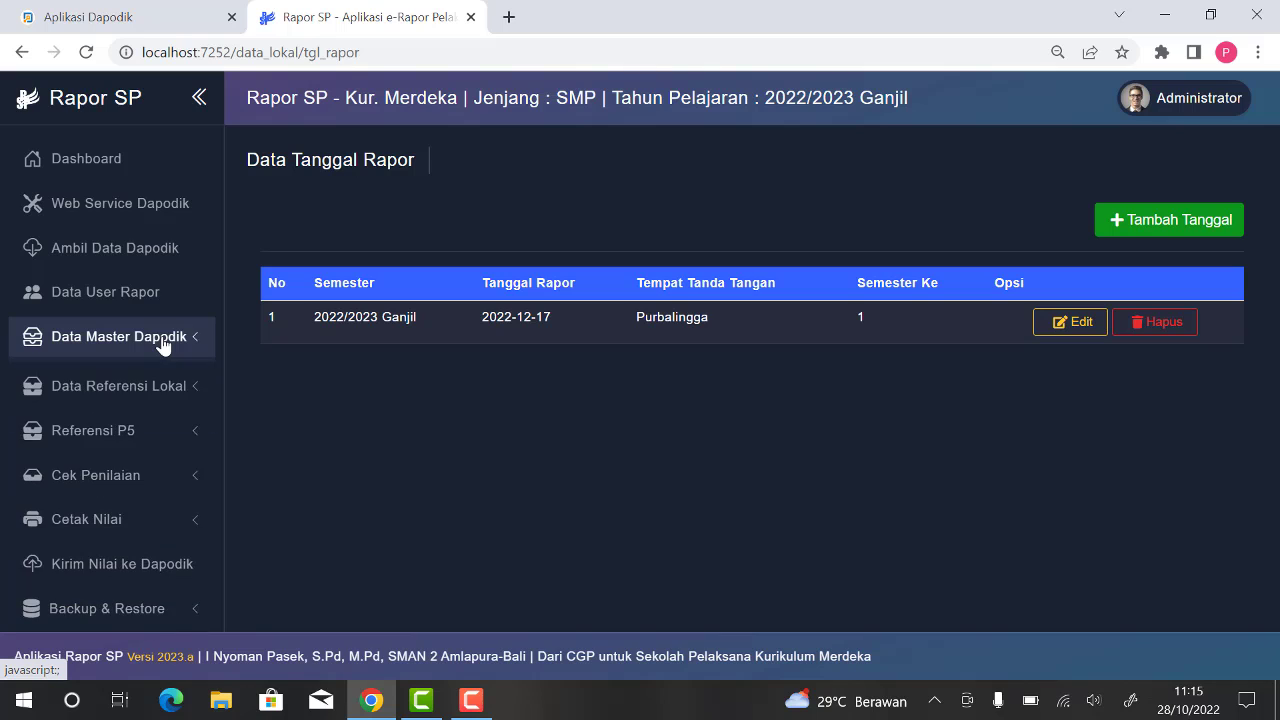
pyautogui.click(148, 385)
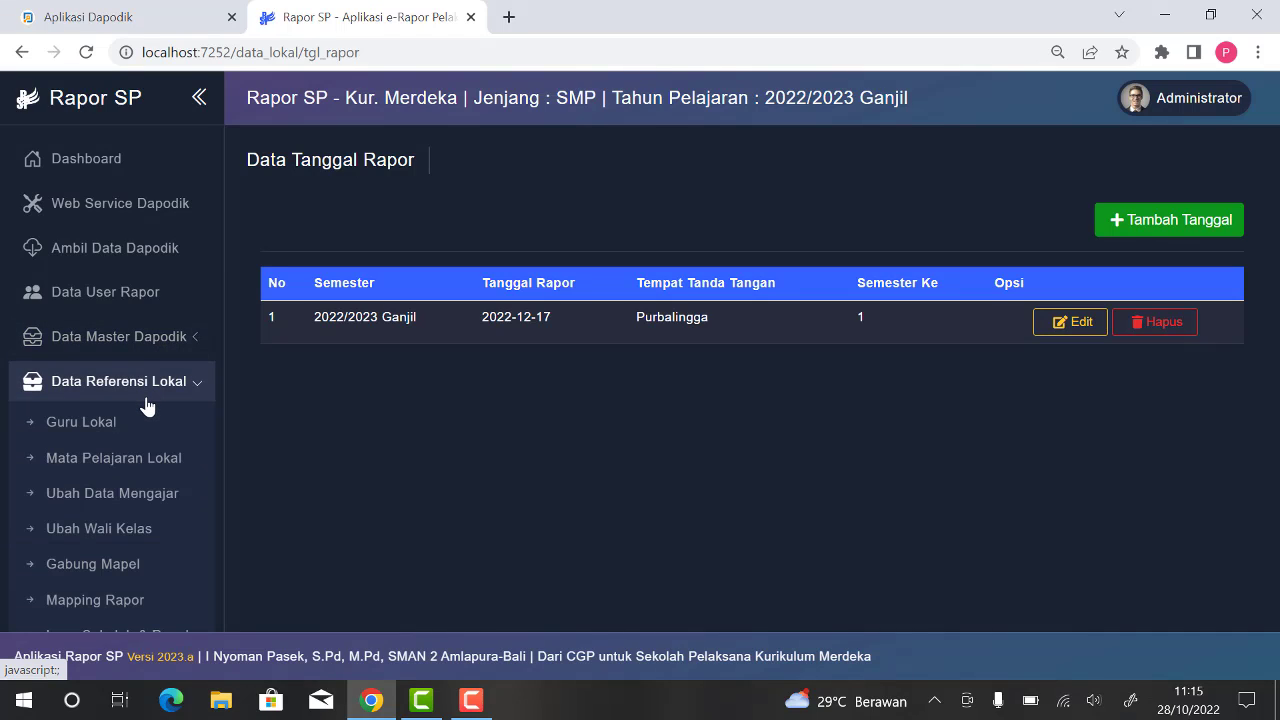
pyautogui.scroll(-2, 145, 405)
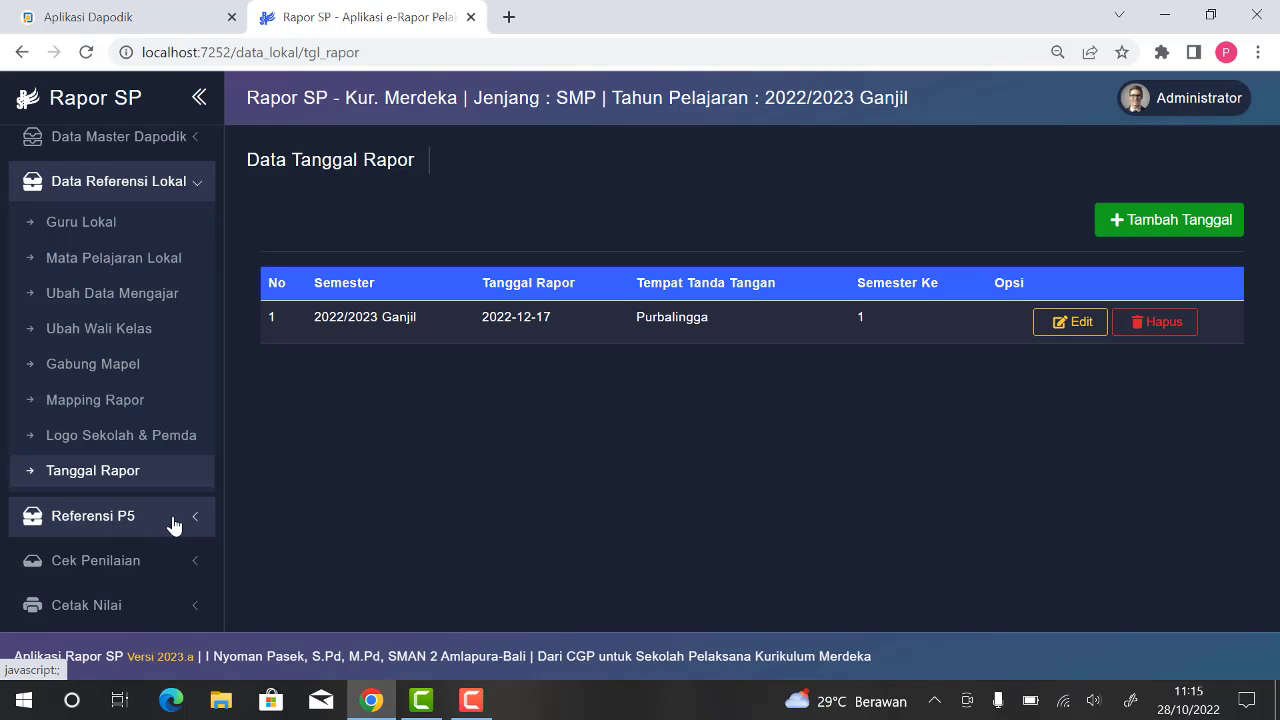
pyautogui.click(94, 527)
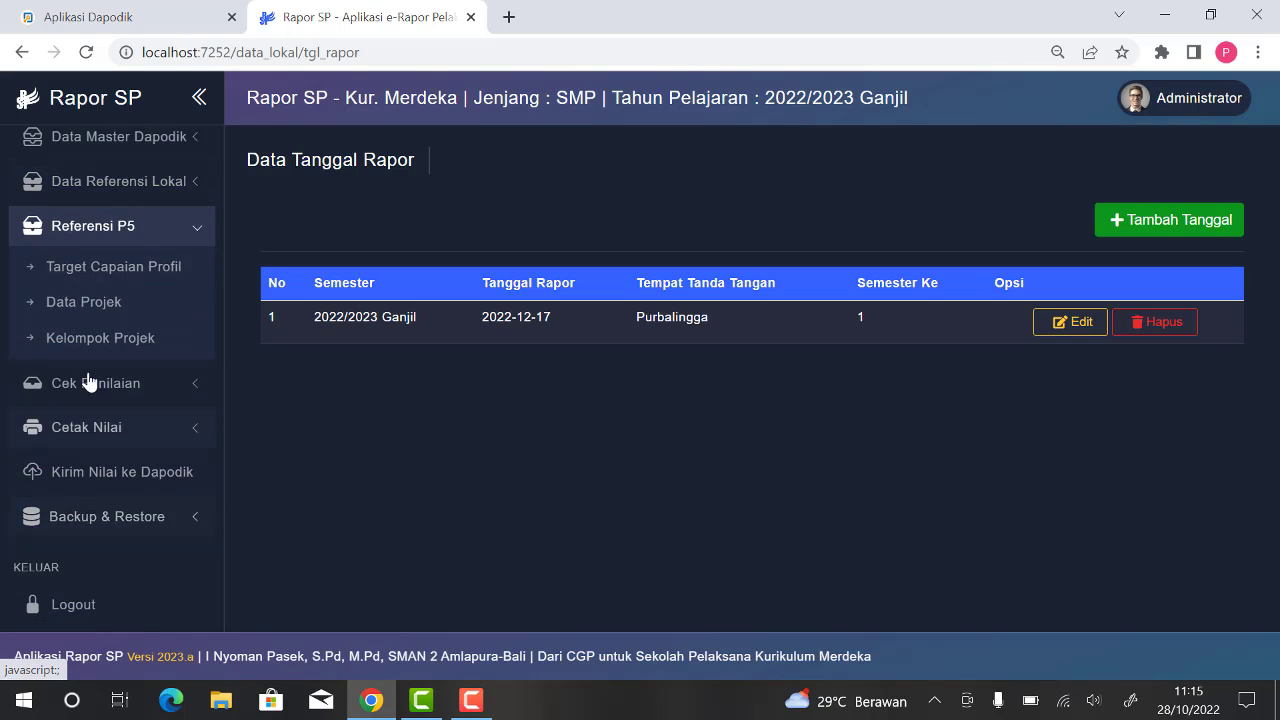